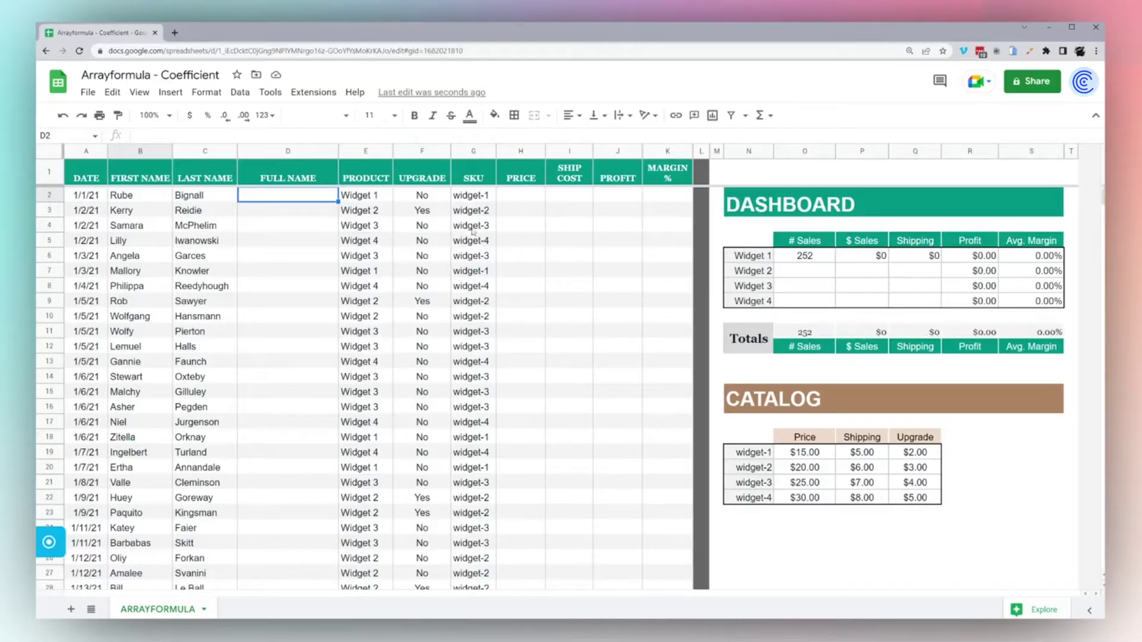
- Try =arrayformula(B2:B) in I2 to spill the first names down the column
{"action": "left_click", "coordinate": [569, 198]}
{"action": "type", "text": "="}
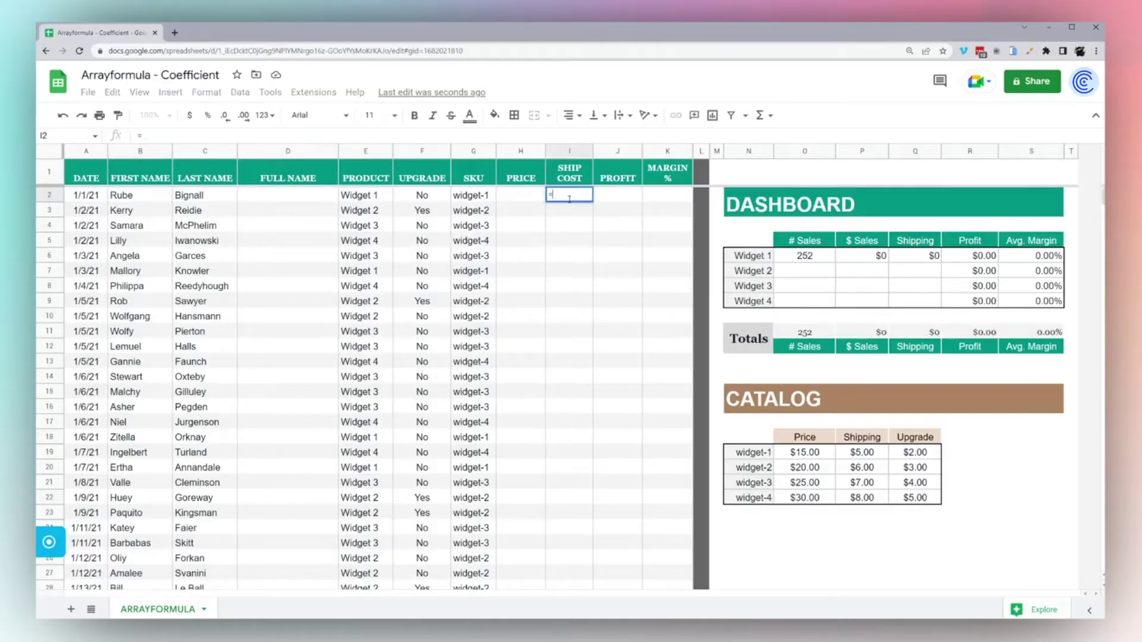
{"action": "type", "text": "arrayfor"}
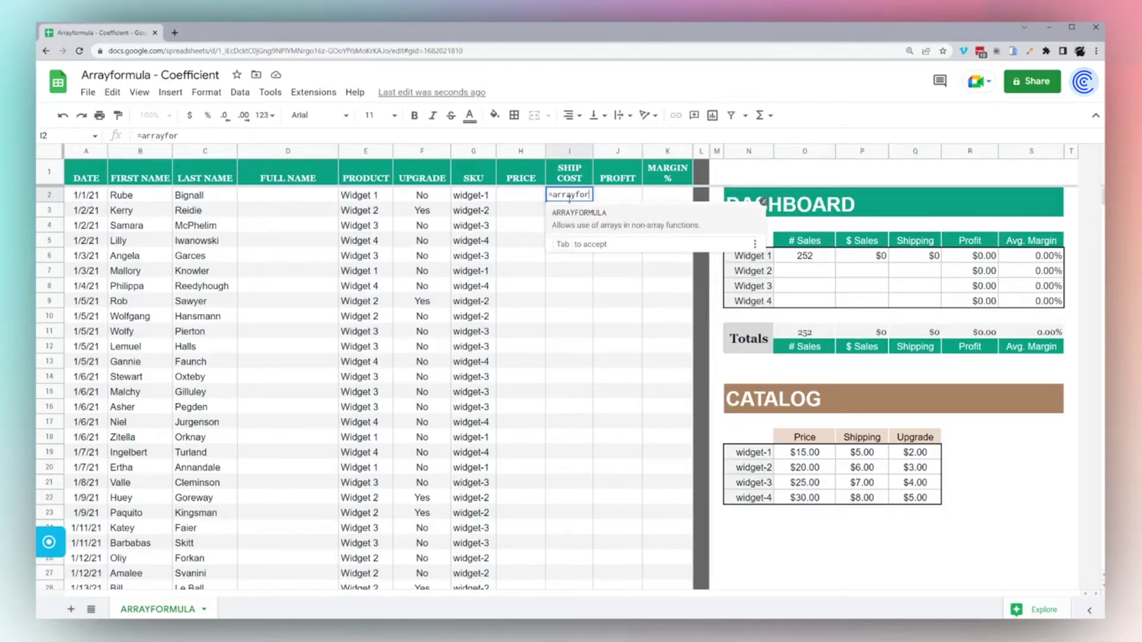
{"action": "type", "text": "mula("}
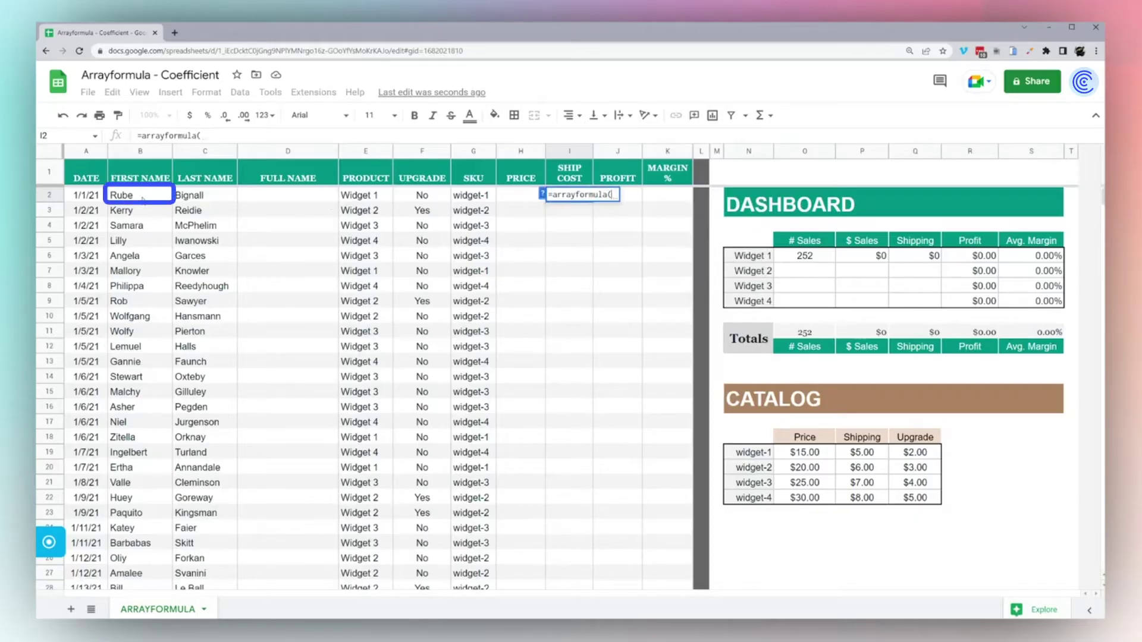
{"action": "left_click", "coordinate": [143, 200]}
{"action": "type", "text": ":B"}
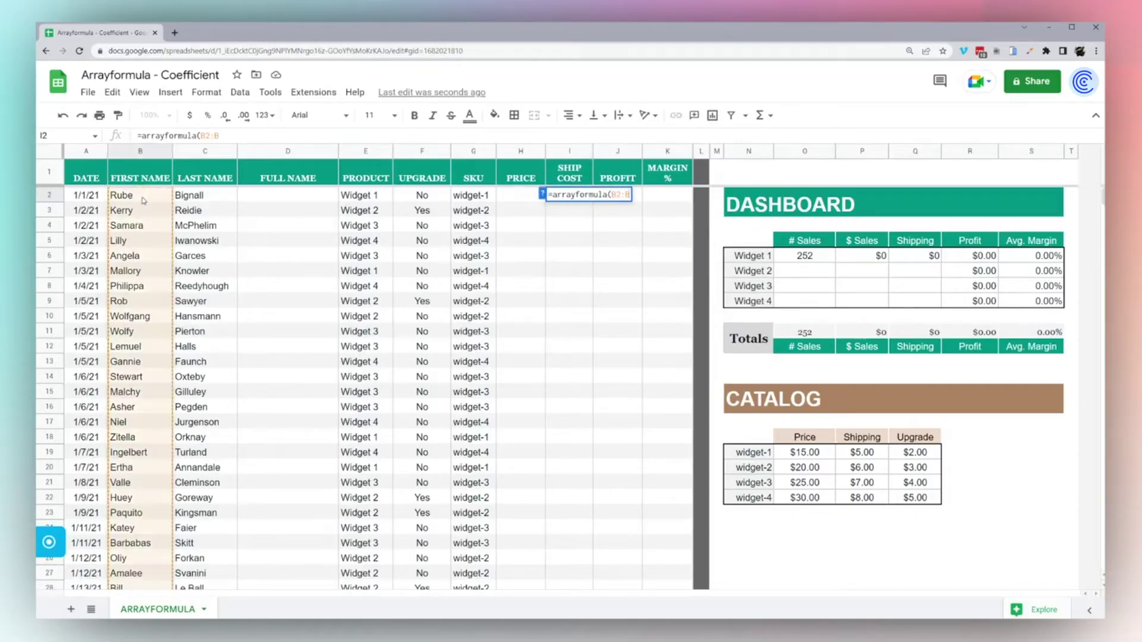
{"action": "key", "text": "Return"}
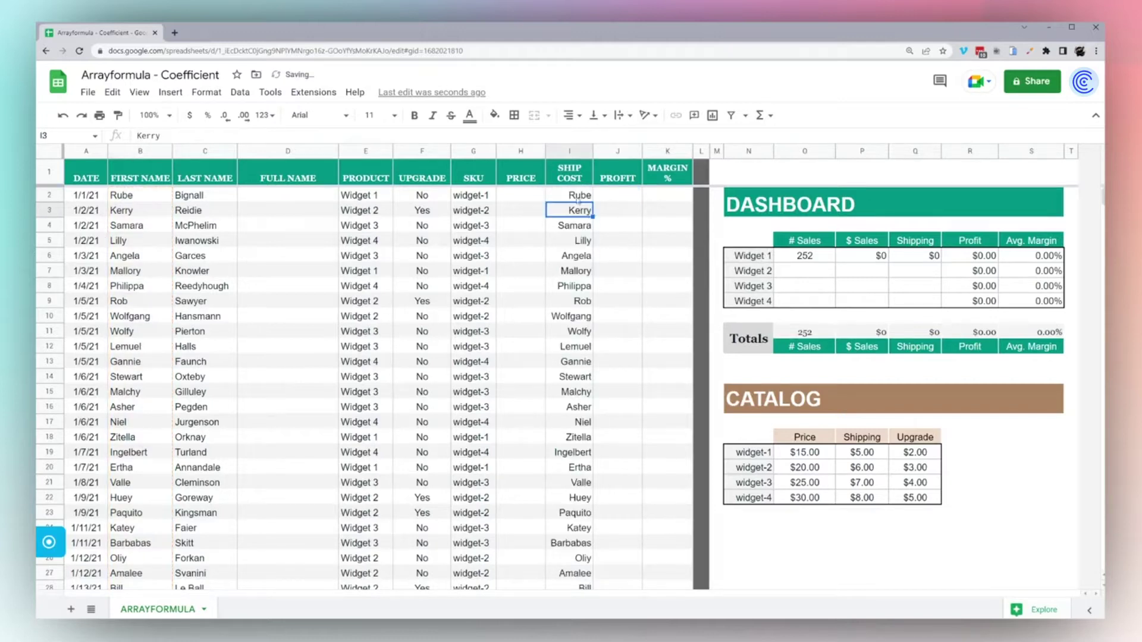
- Change the trial formula in I2 to cover first and last names (B2:C)
{"action": "left_click", "coordinate": [579, 199]}
{"action": "left_click", "coordinate": [220, 135]}
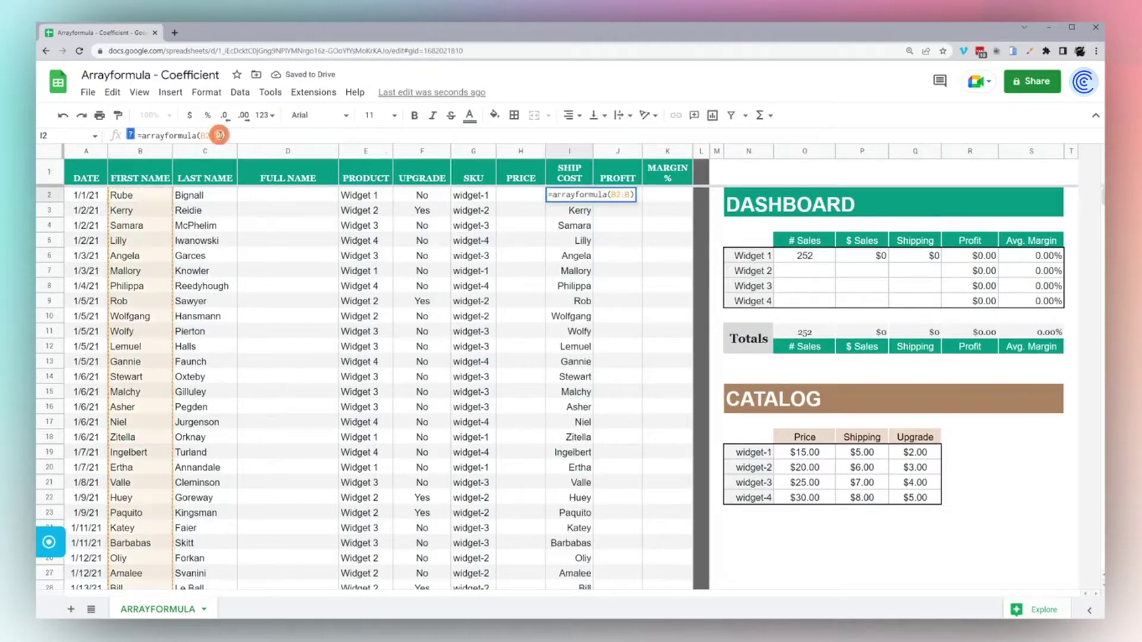
{"action": "key", "text": "BackSpace"}
{"action": "type", "text": "C"}
{"action": "key", "text": "Return"}
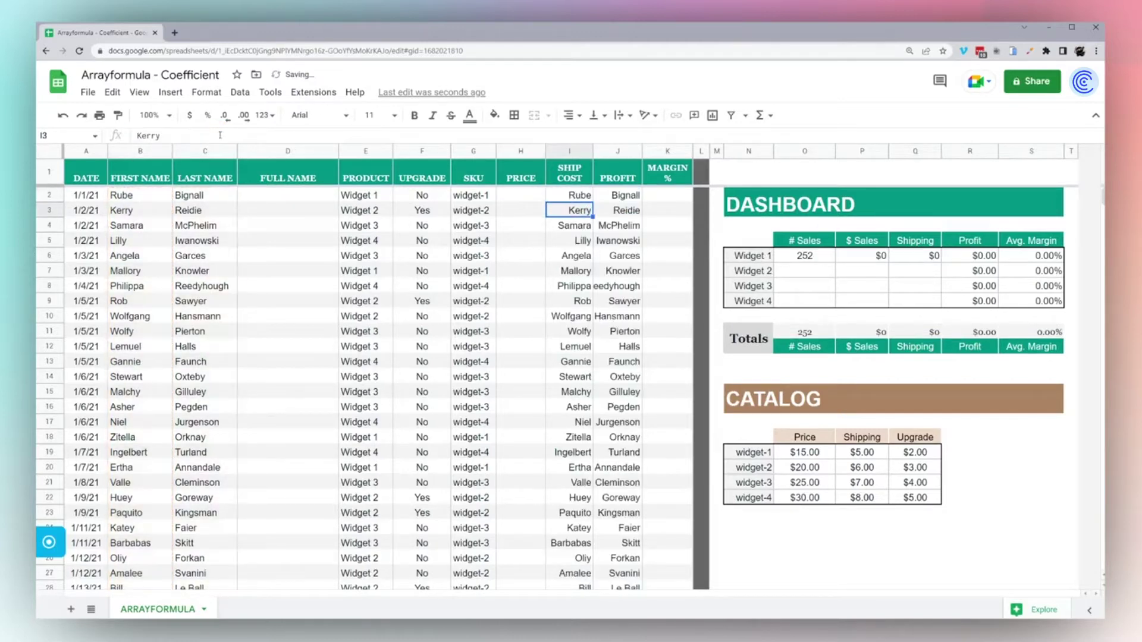
- Delete the trial formula from I2, leaving the cell empty
{"action": "left_click", "coordinate": [565, 199]}
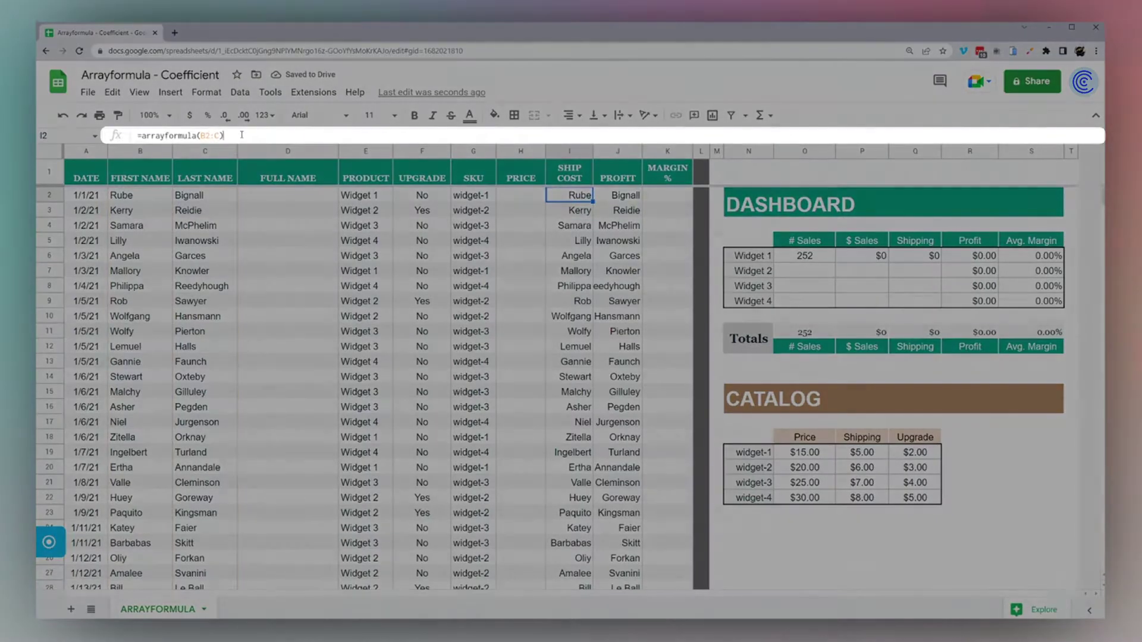
{"action": "left_click_drag", "start_coordinate": [225, 136], "coordinate": [134, 135]}
{"action": "key", "text": "BackSpace"}
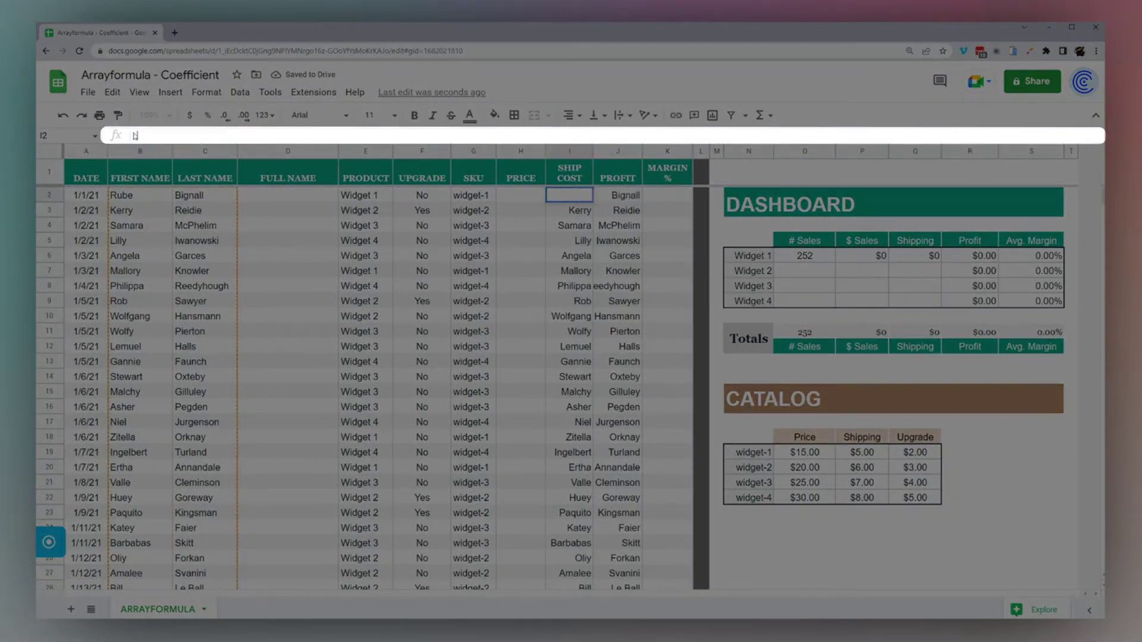
{"action": "key", "text": "Return"}
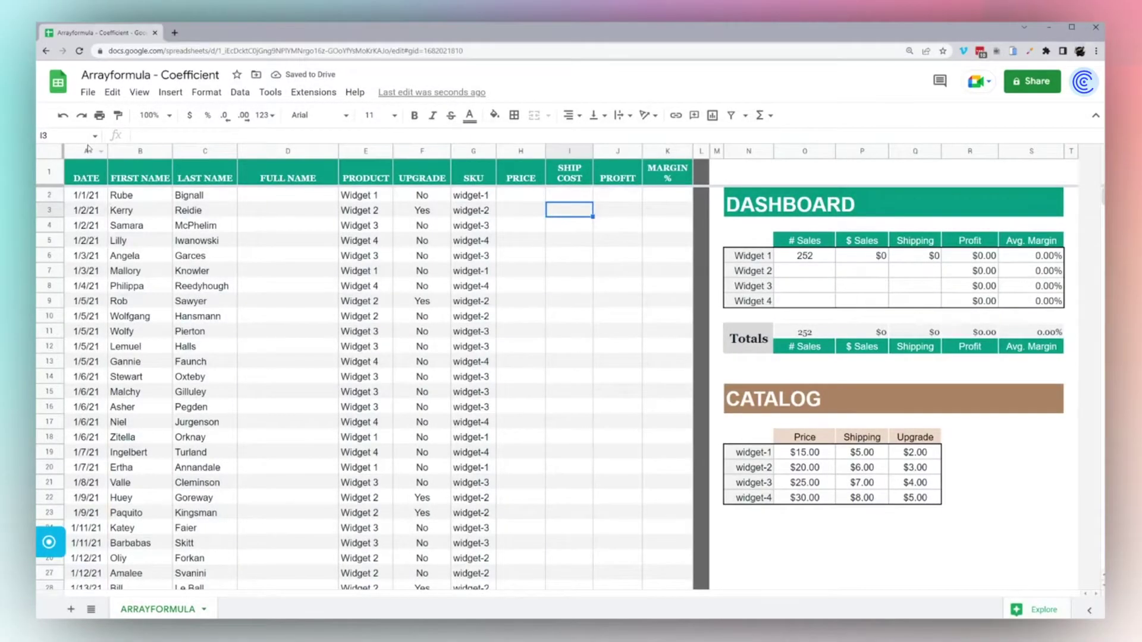
{"action": "left_click_drag", "start_coordinate": [87, 149], "coordinate": [667, 151]}
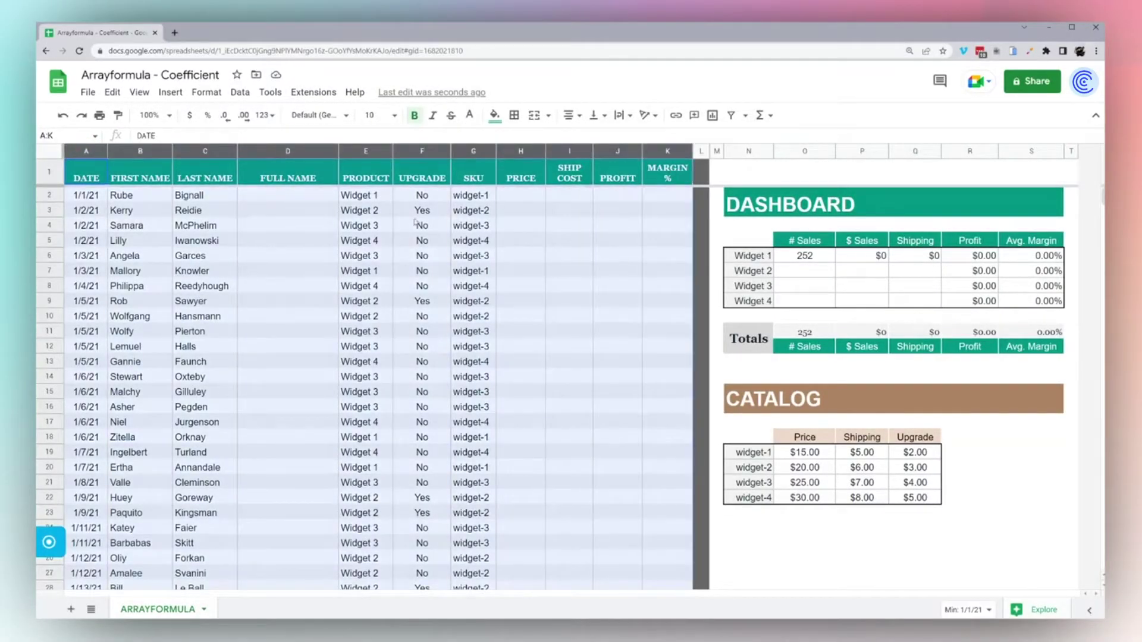
{"action": "left_click", "coordinate": [284, 198]}
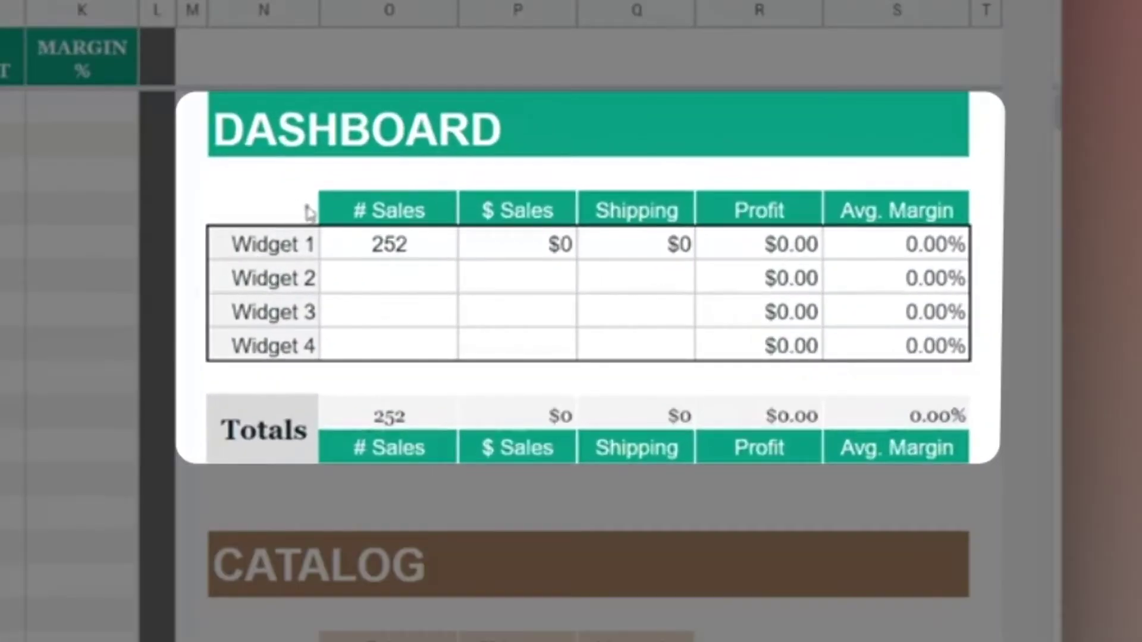
{"action": "scroll", "coordinate": [684, 523], "scroll_direction": "down", "scroll_amount": 2}
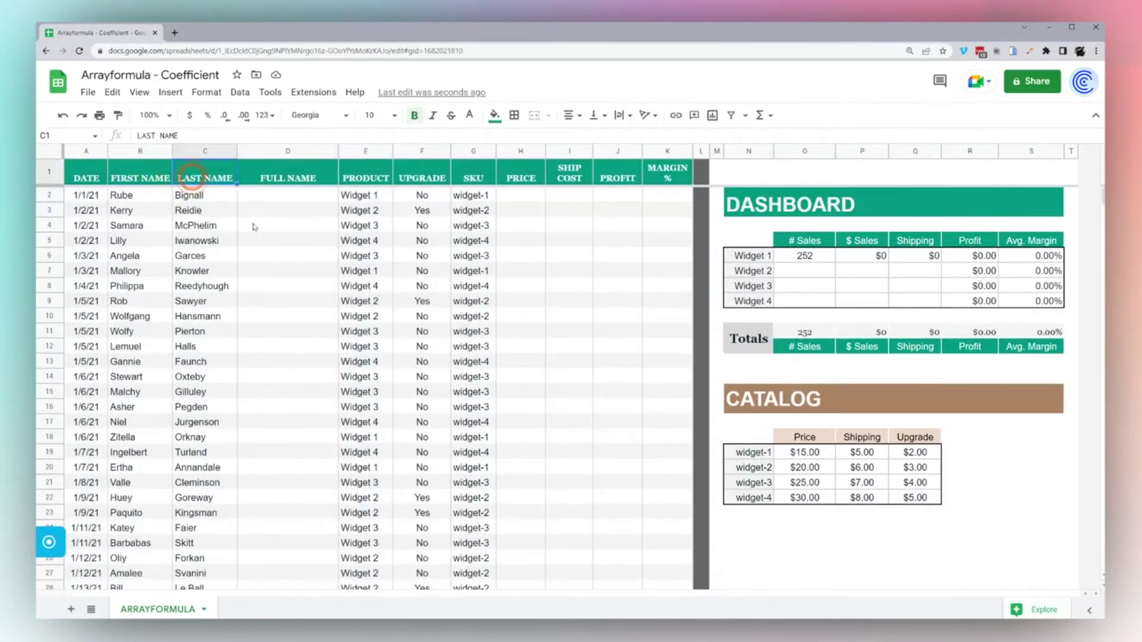
- Enter =B2&" "&C2 in D2 to join the first and last name
{"action": "left_click", "coordinate": [286, 195]}
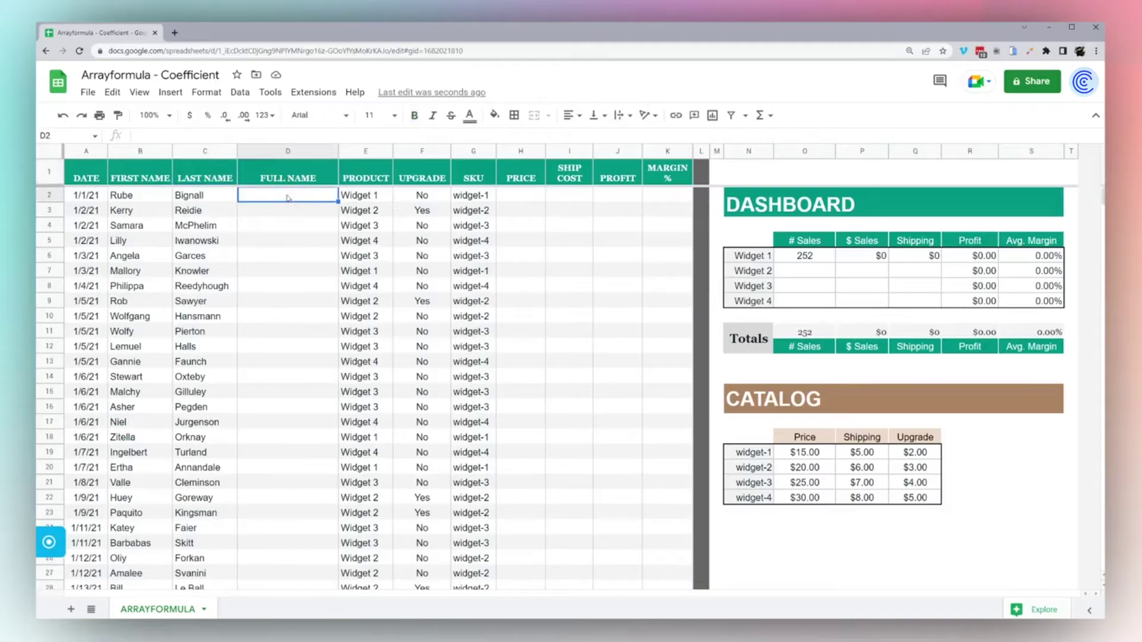
{"action": "type", "text": "="}
{"action": "left_click", "coordinate": [143, 197]}
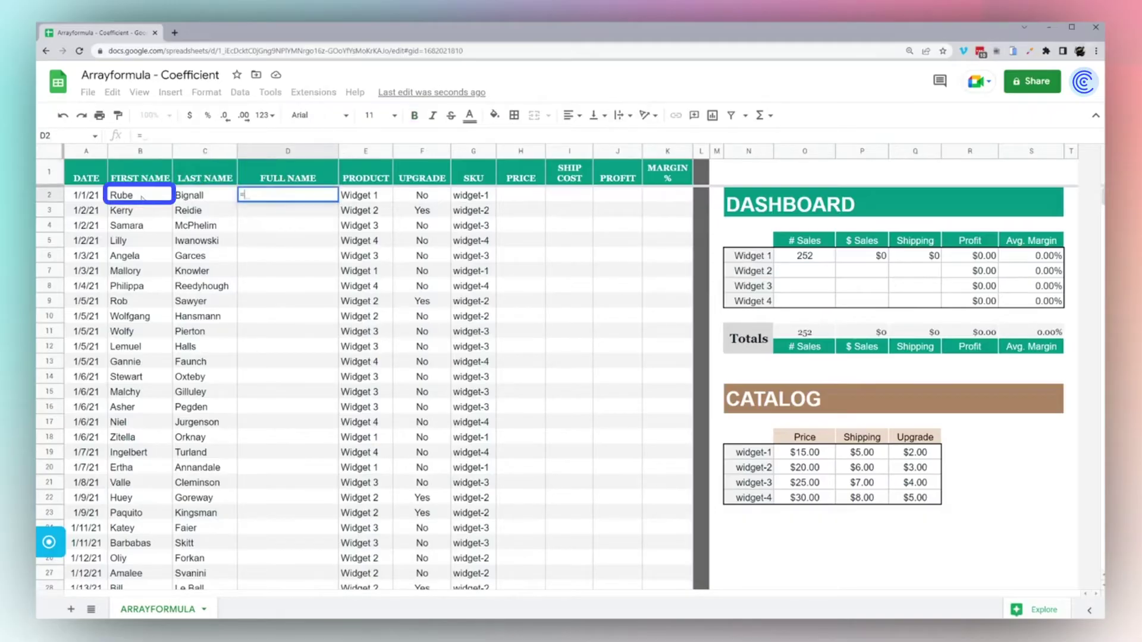
{"action": "type", "text": "&"}
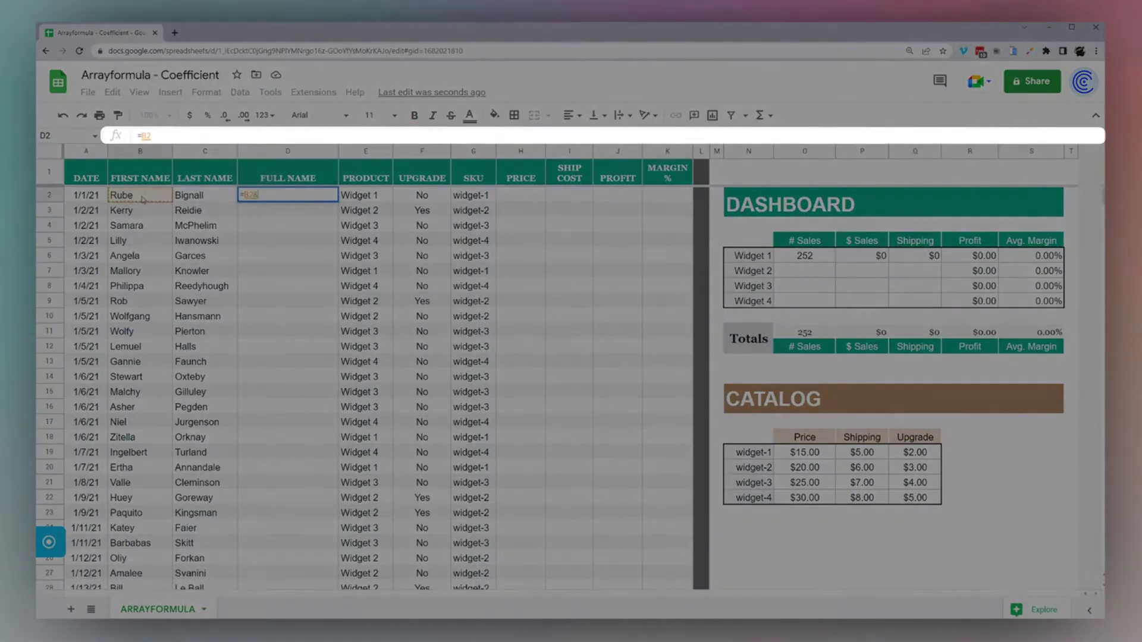
{"action": "type", "text": "\""}
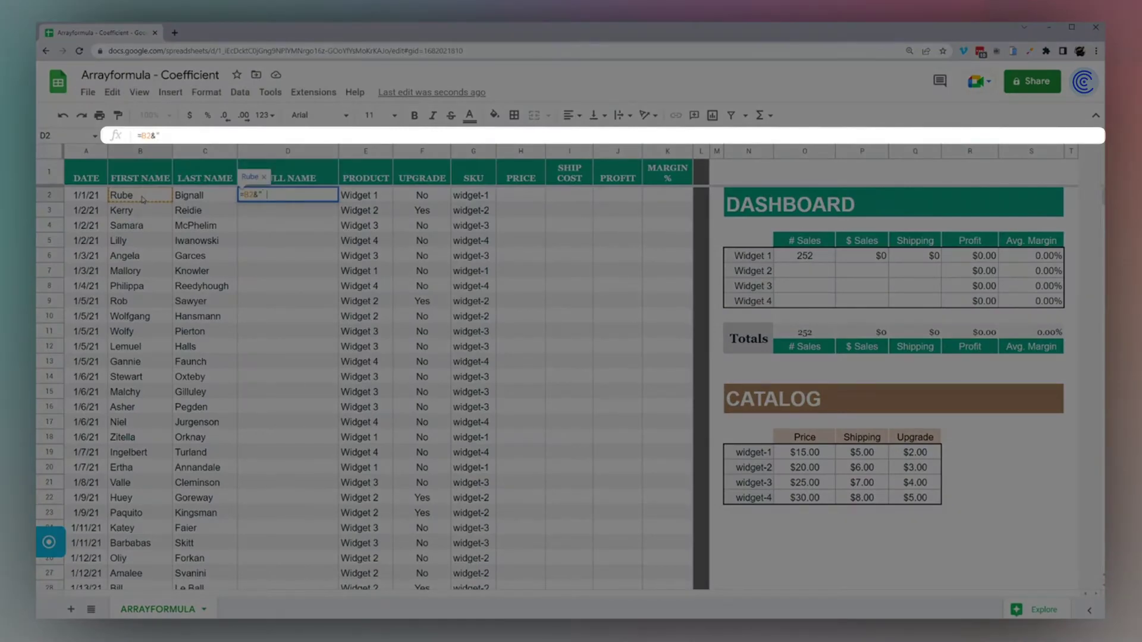
{"action": "type", "text": " \""}
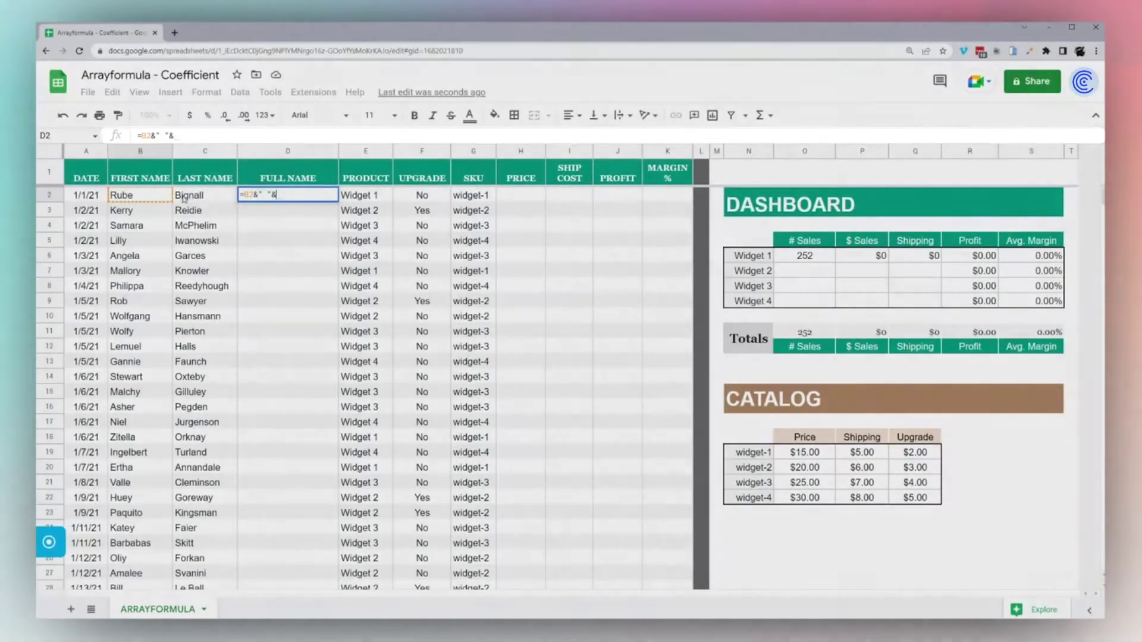
{"action": "type", "text": "&"}
{"action": "left_click", "coordinate": [187, 195]}
{"action": "key", "text": "Return"}
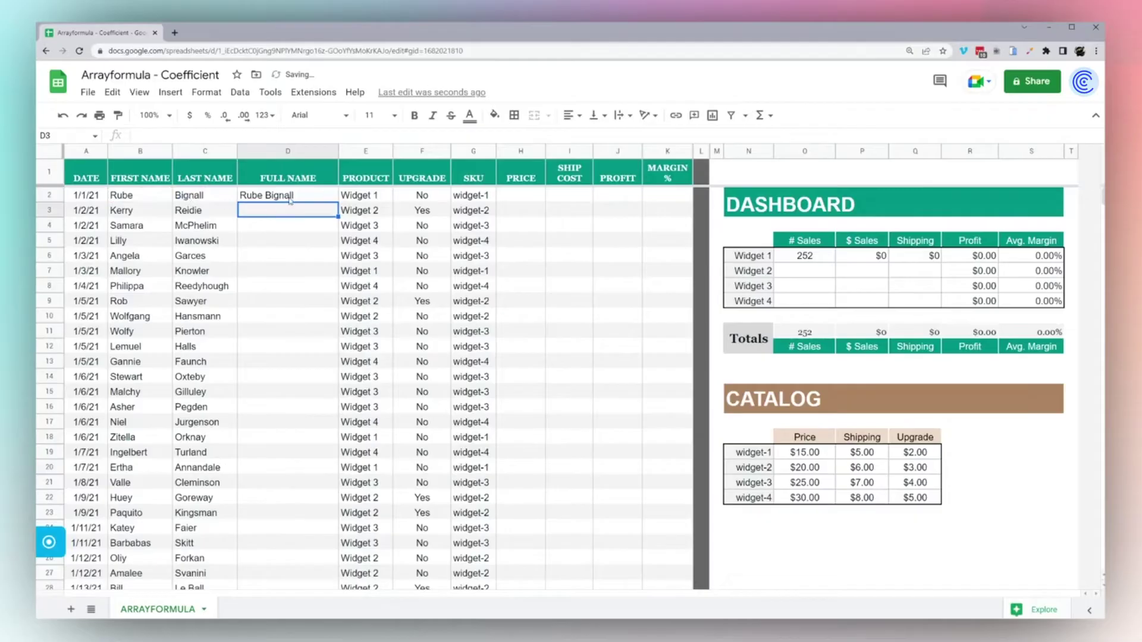
- Copy D2's formula down into D3, then undo the fill
{"action": "left_click", "coordinate": [288, 197]}
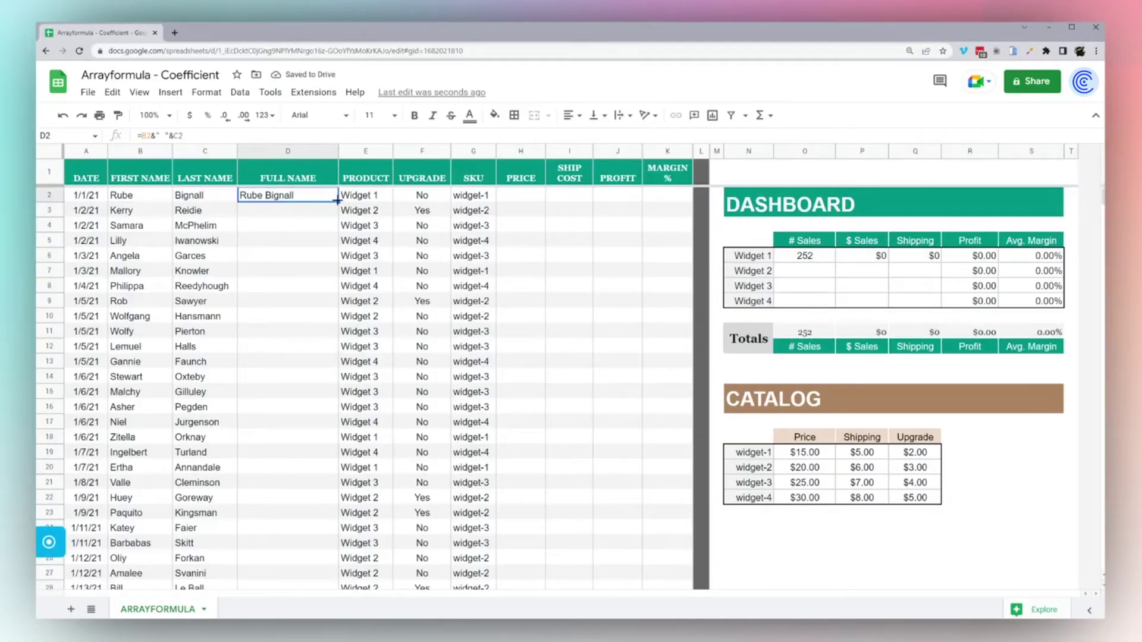
{"action": "left_click_drag", "start_coordinate": [337, 201], "coordinate": [336, 215]}
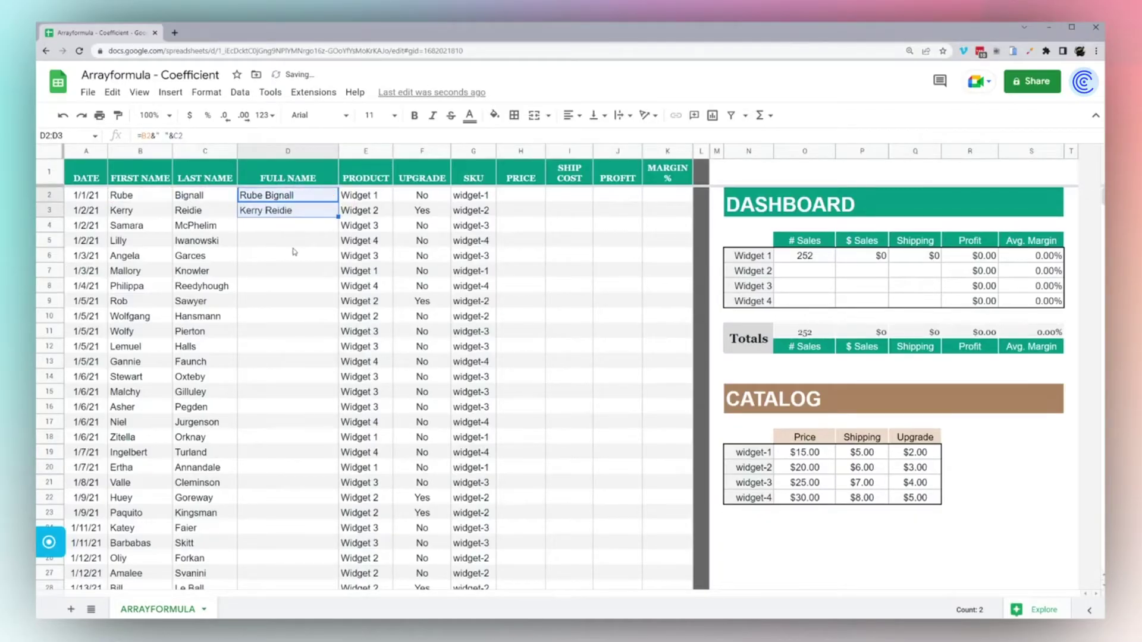
{"action": "key", "text": "ctrl+z"}
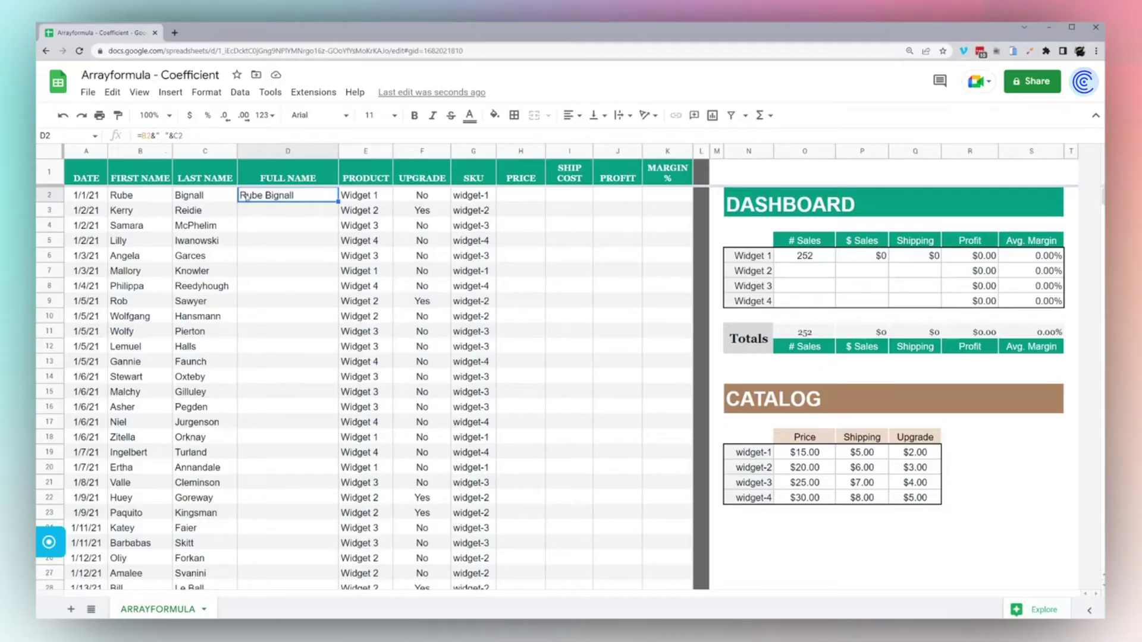
{"action": "scroll", "coordinate": [280, 313], "scroll_direction": "down", "scroll_amount": 5}
- Rewrite D2 as =arrayformula(B2:B&" "&C2:C) so every row gets its full name
{"action": "scroll", "coordinate": [277, 297], "scroll_direction": "up", "scroll_amount": 5}
{"action": "left_click", "coordinate": [143, 135]}
{"action": "type", "text": "arr"}
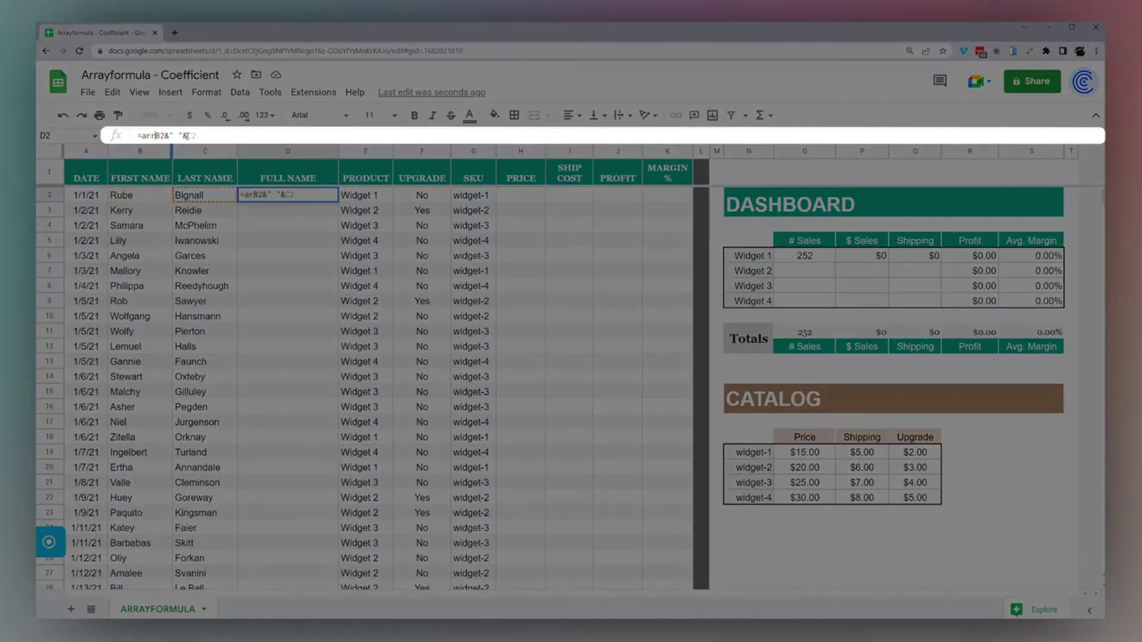
{"action": "type", "text": "ayformula"}
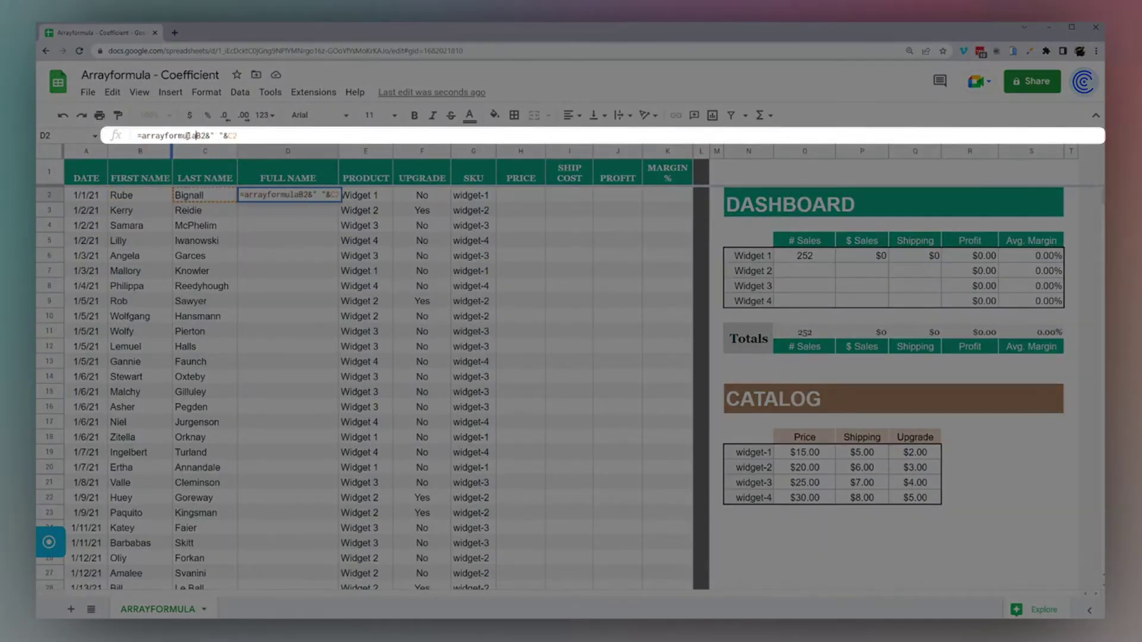
{"action": "type", "text": "("}
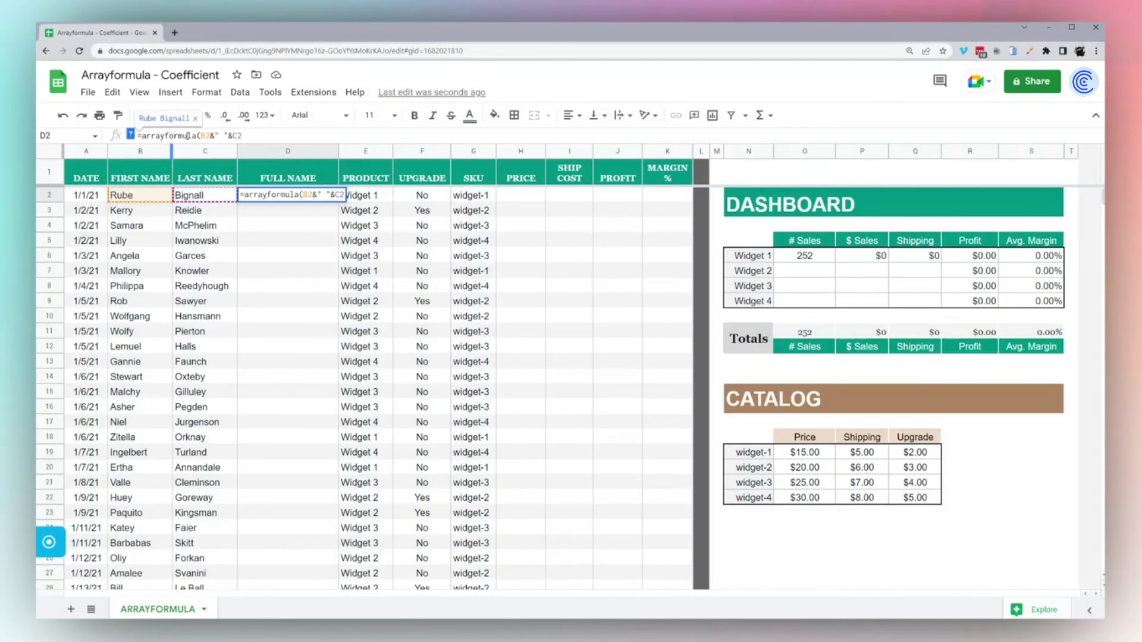
{"action": "key", "text": "Right"}
{"action": "key", "text": "Right"}
{"action": "type", "text": ":B"}
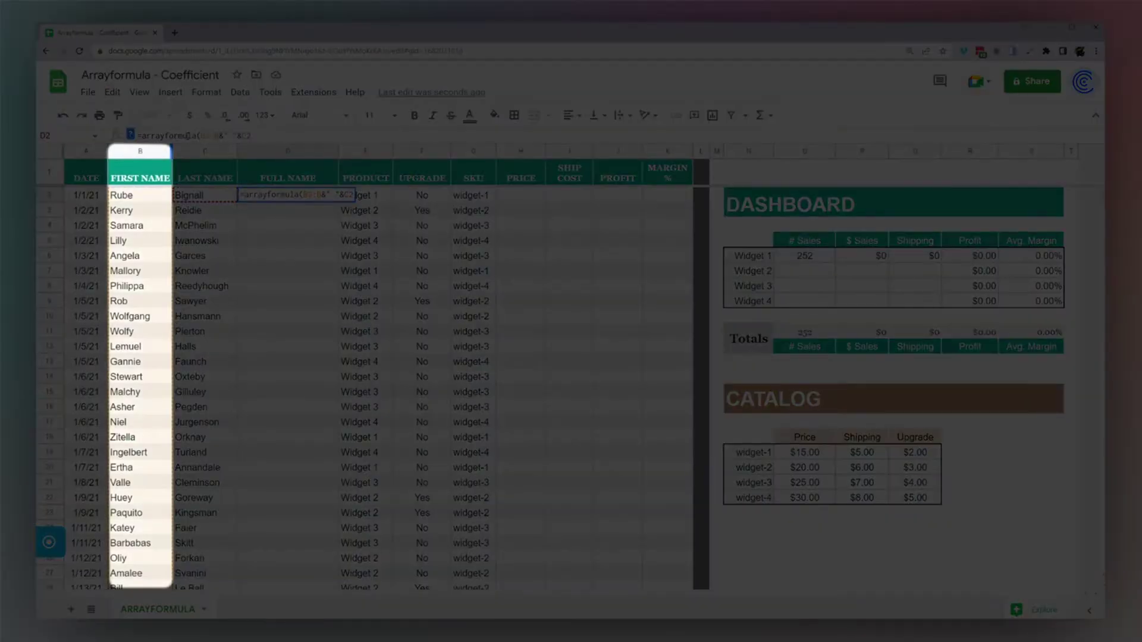
{"action": "type", "text": ":C"}
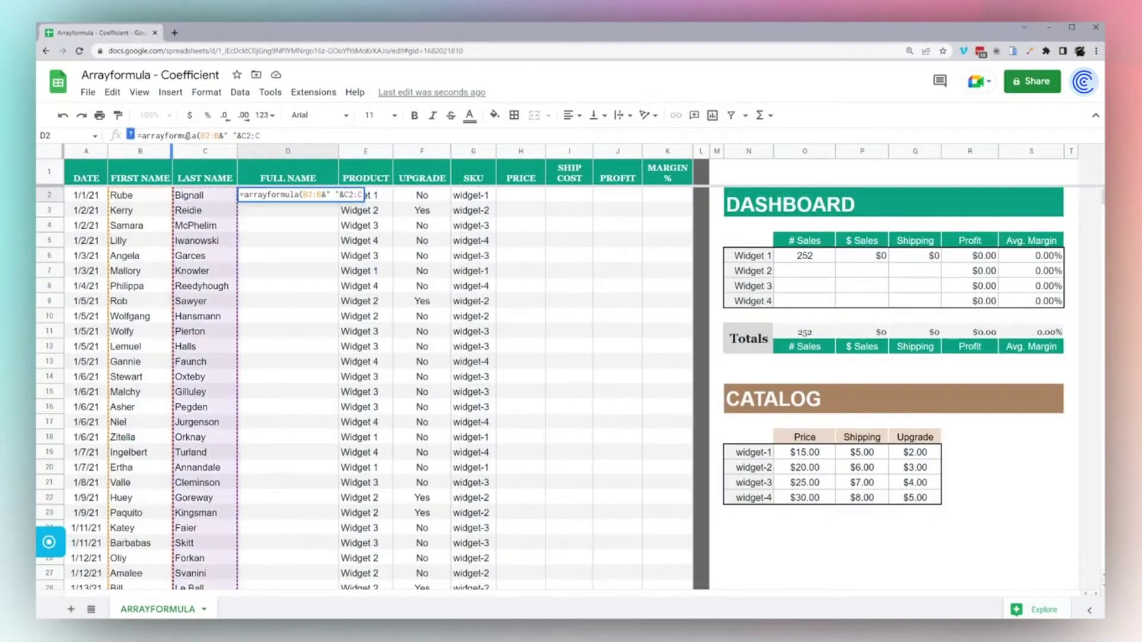
{"action": "type", "text": ")"}
{"action": "key", "text": "Return"}
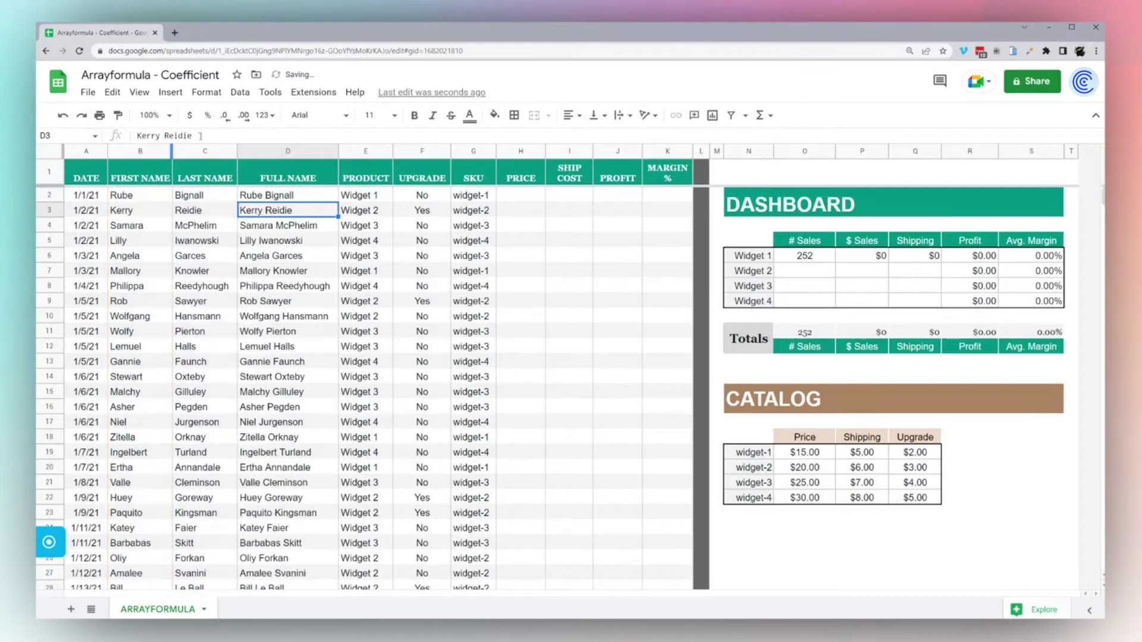
{"action": "left_click", "coordinate": [287, 196]}
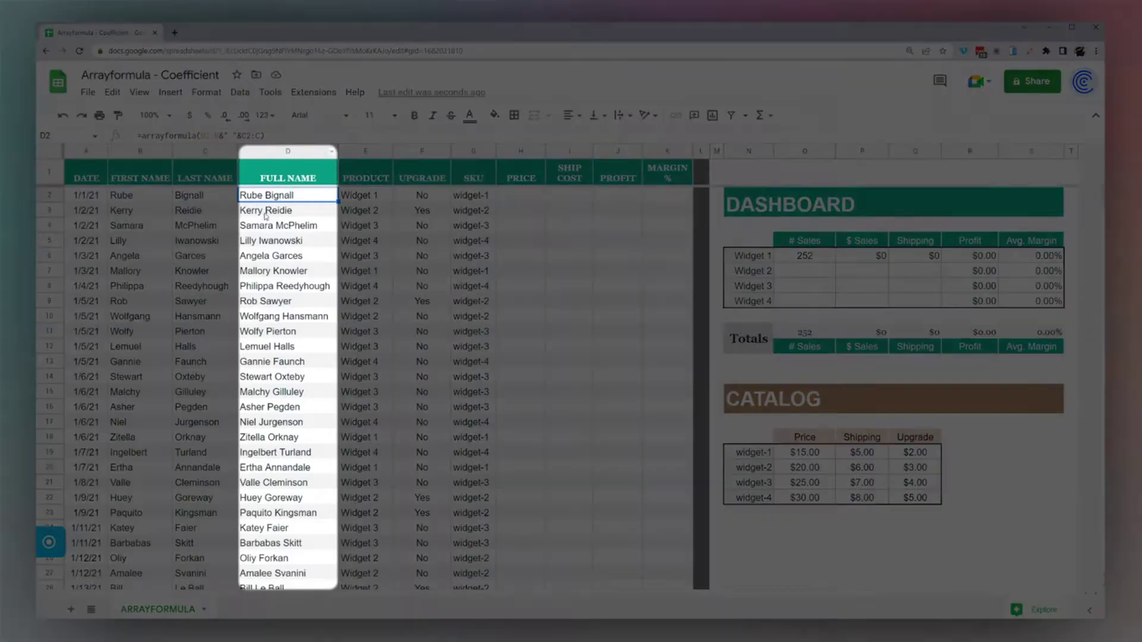
{"action": "left_click", "coordinate": [265, 212]}
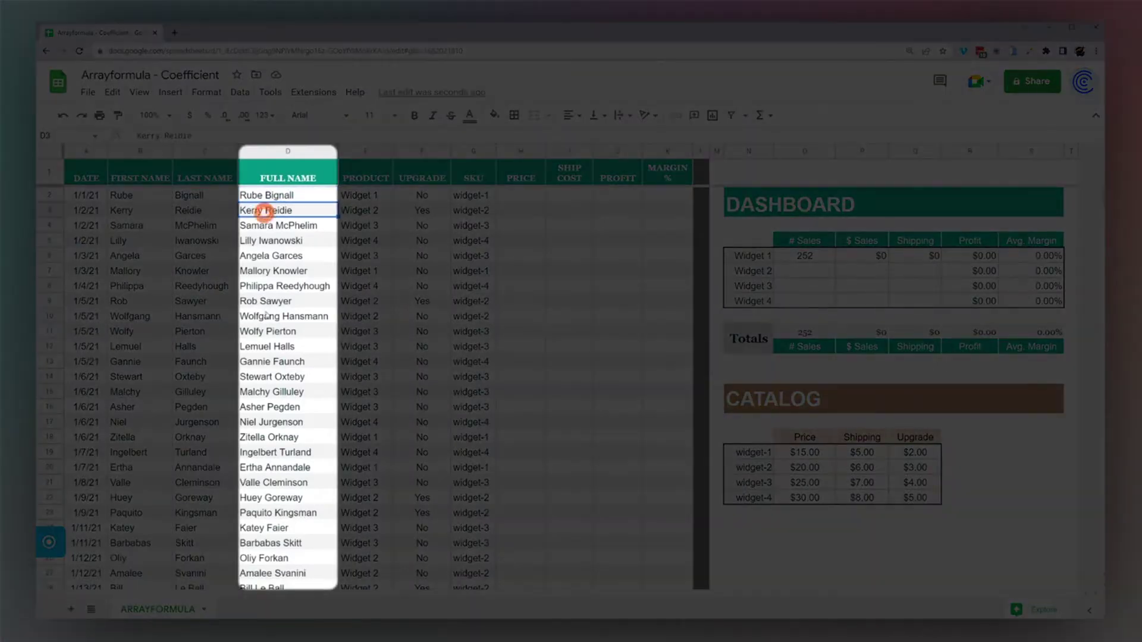
{"action": "left_click", "coordinate": [264, 312]}
{"action": "left_click", "coordinate": [273, 425]}
{"action": "left_click", "coordinate": [258, 300]}
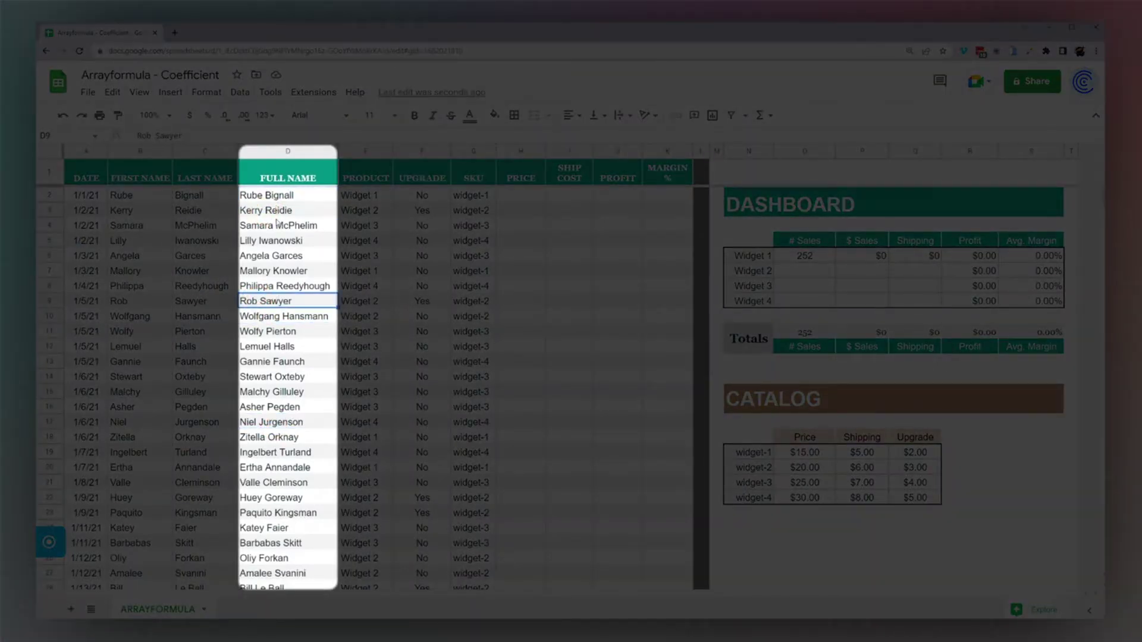
{"action": "left_click", "coordinate": [276, 332]}
{"action": "type", "text": "gh"}
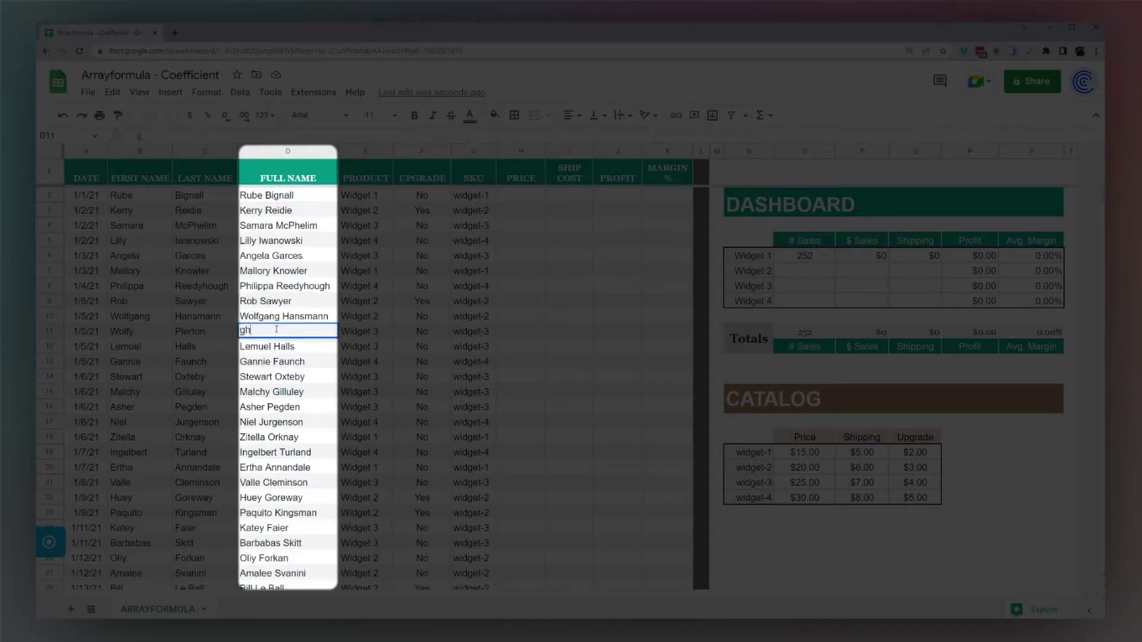
{"action": "type", "text": "hl"}
{"action": "key", "text": "Return"}
{"action": "mouse_move", "coordinate": [273, 198]}
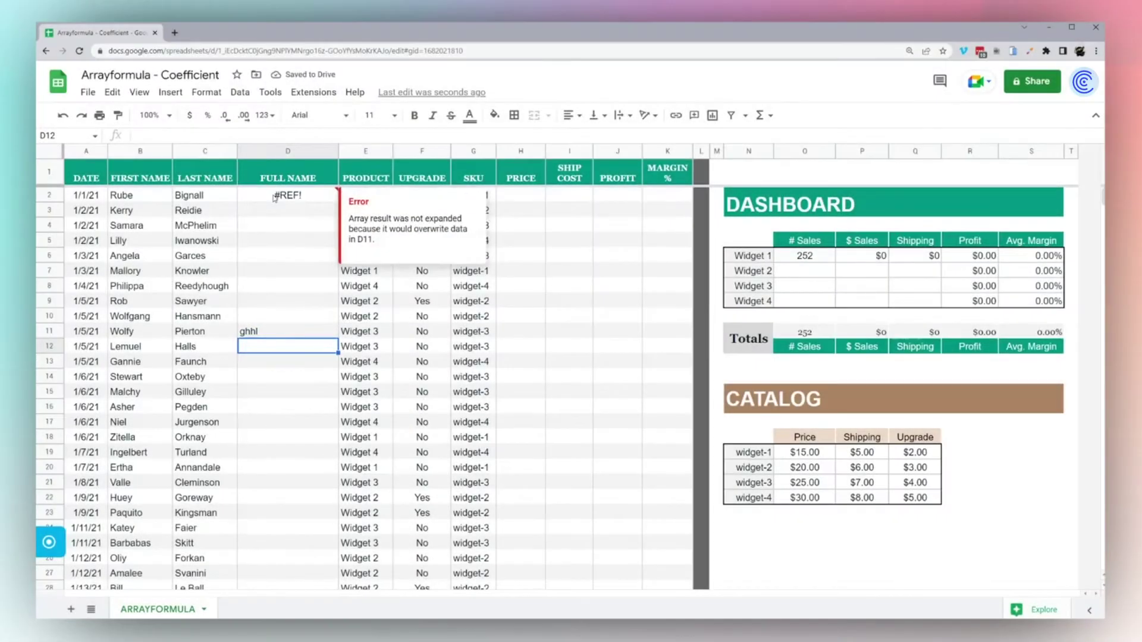
{"action": "left_click", "coordinate": [273, 198]}
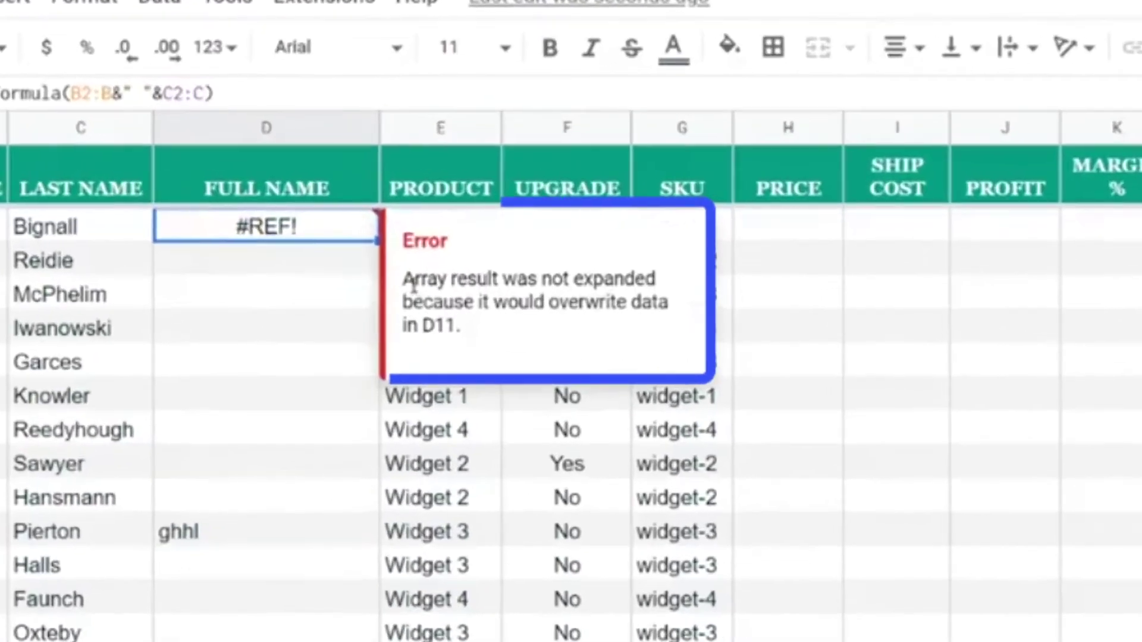
{"action": "left_click_drag", "start_coordinate": [348, 218], "coordinate": [375, 242]}
{"action": "triple_click", "coordinate": [445, 325]}
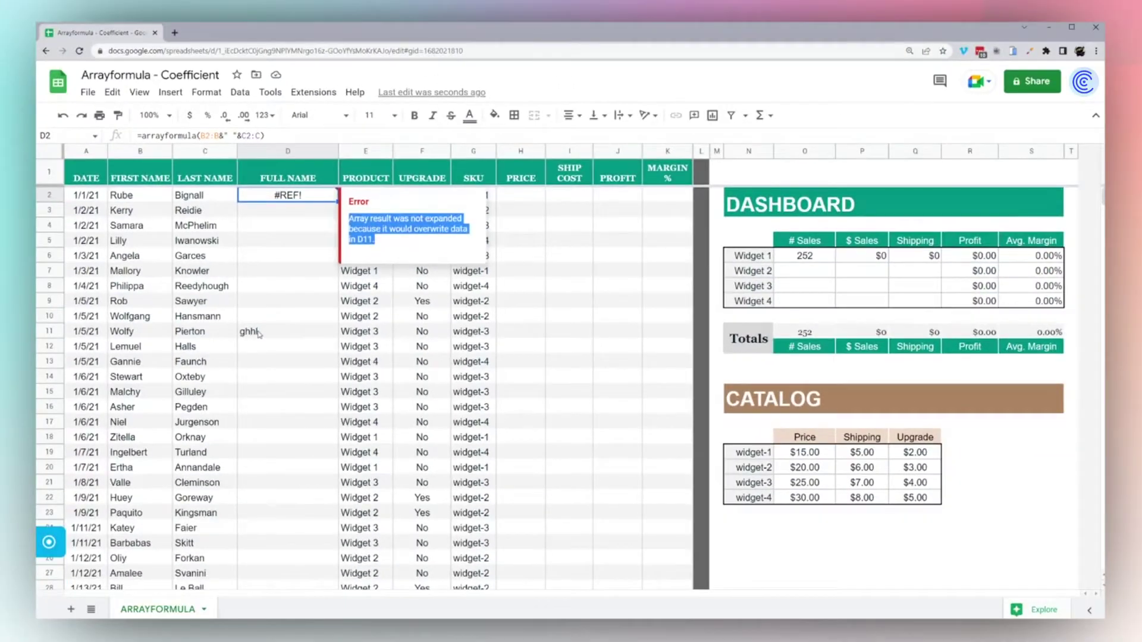
{"action": "left_click", "coordinate": [258, 332]}
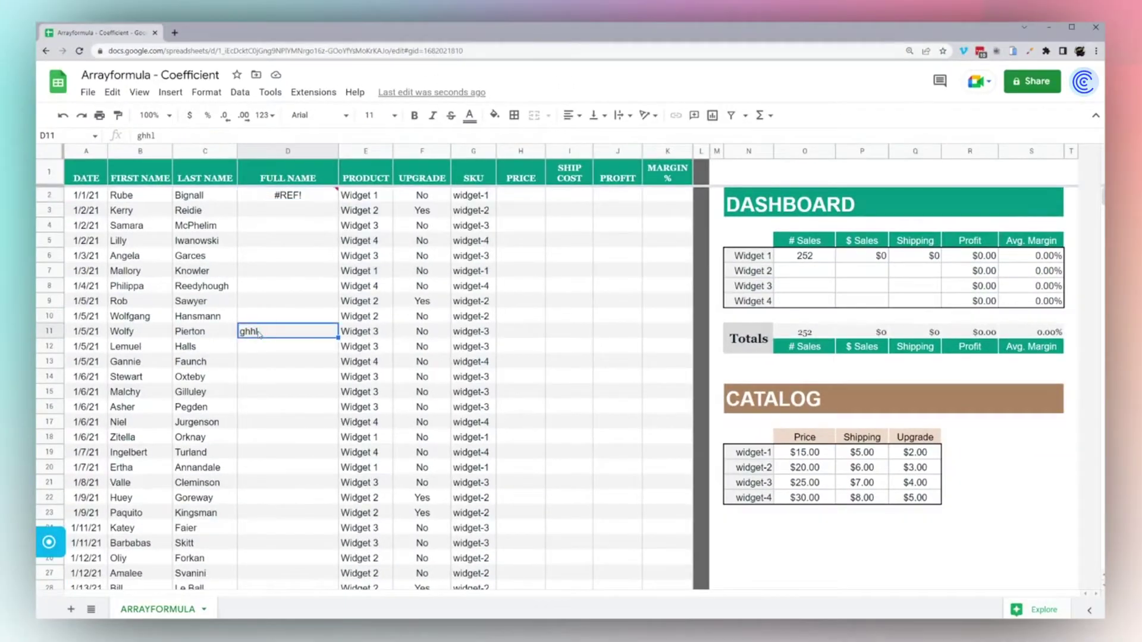
{"action": "key", "text": "Delete"}
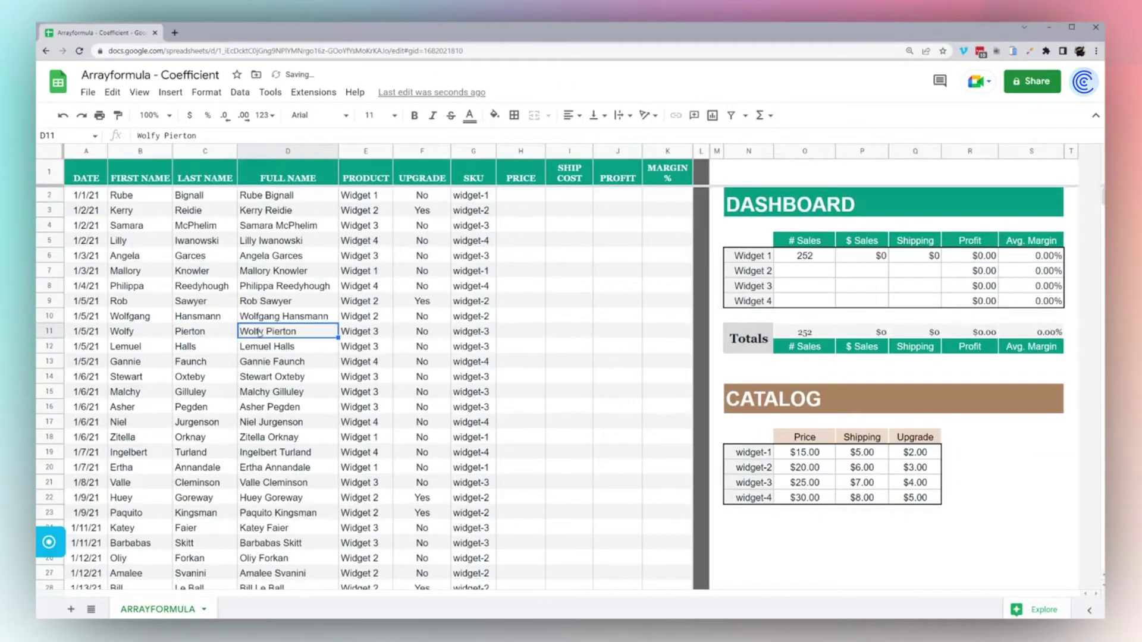
{"action": "left_click", "coordinate": [274, 199]}
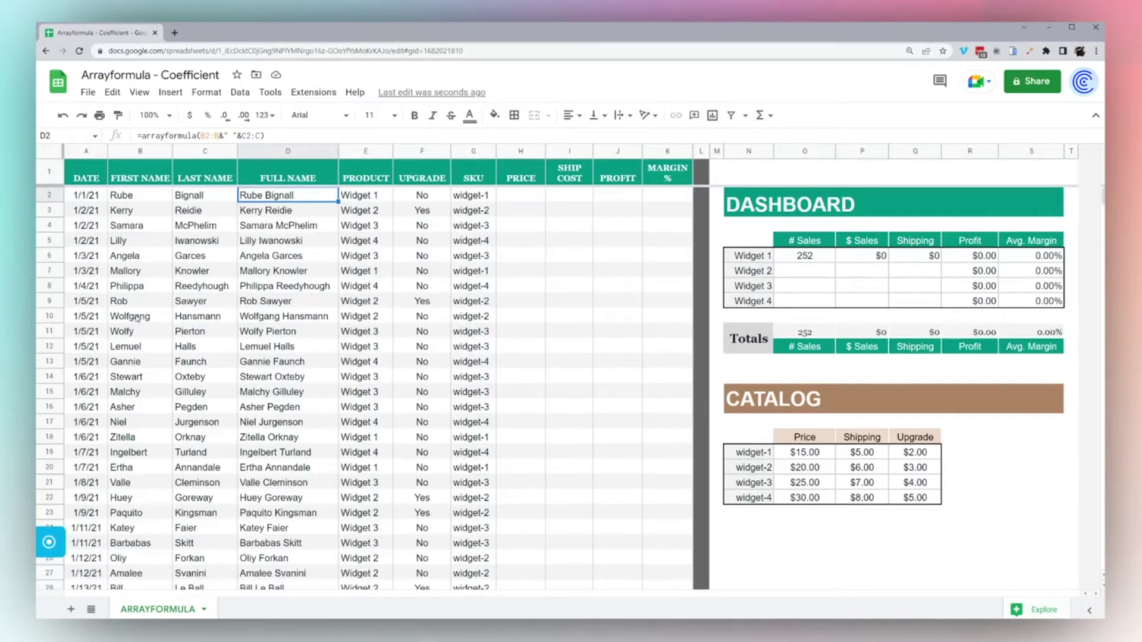
{"action": "left_click_drag", "start_coordinate": [131, 200], "coordinate": [198, 314]}
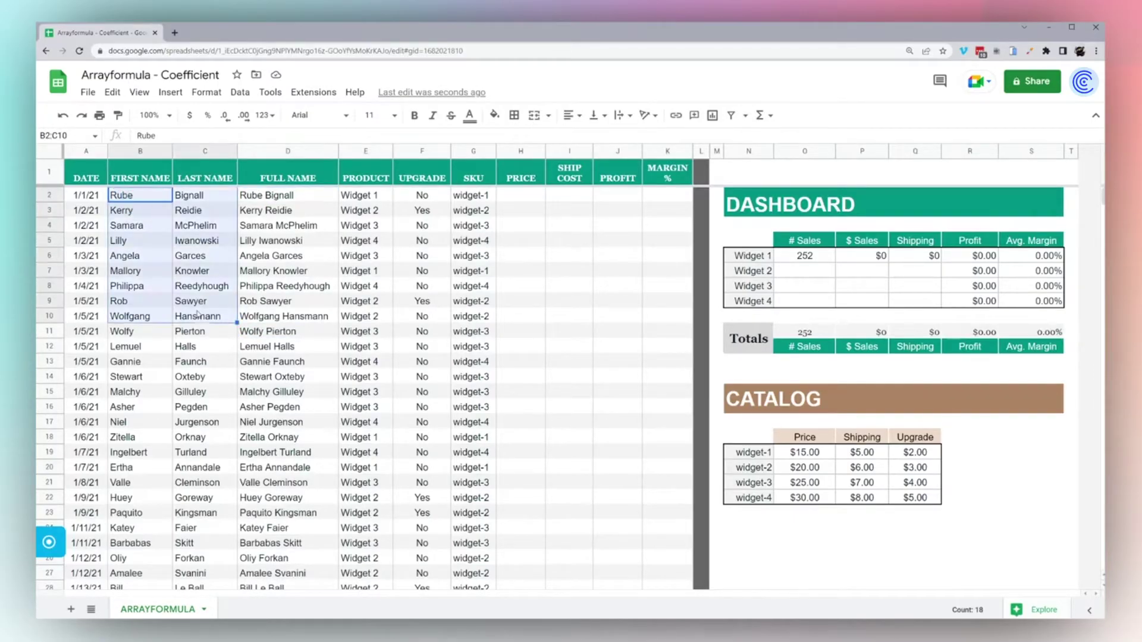
{"action": "left_click", "coordinate": [270, 199]}
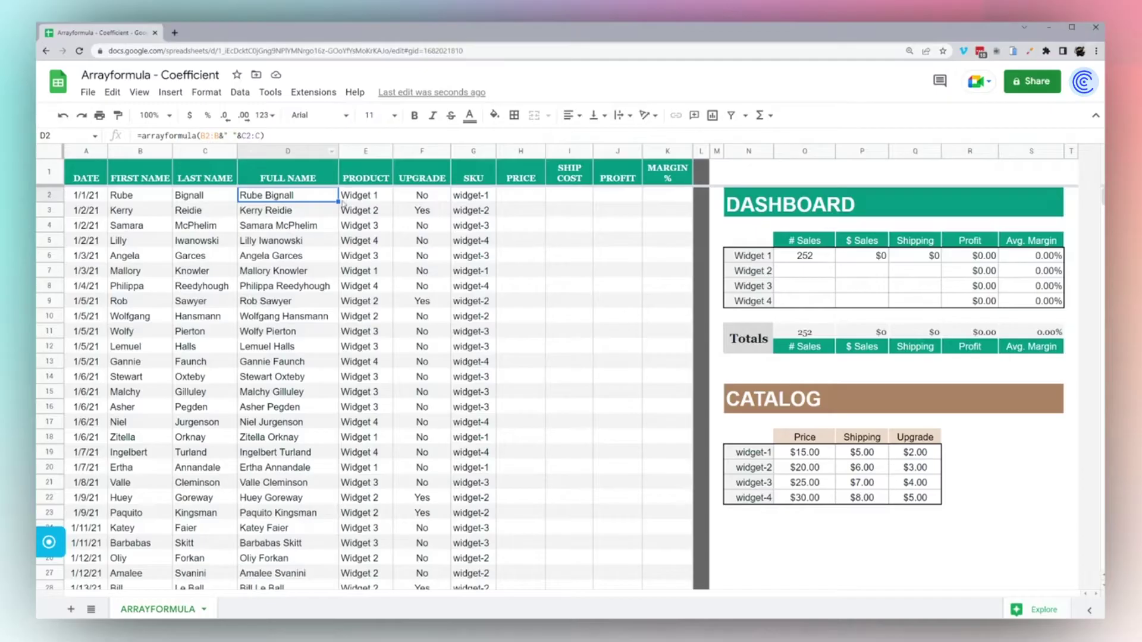
{"action": "left_click", "coordinate": [519, 196]}
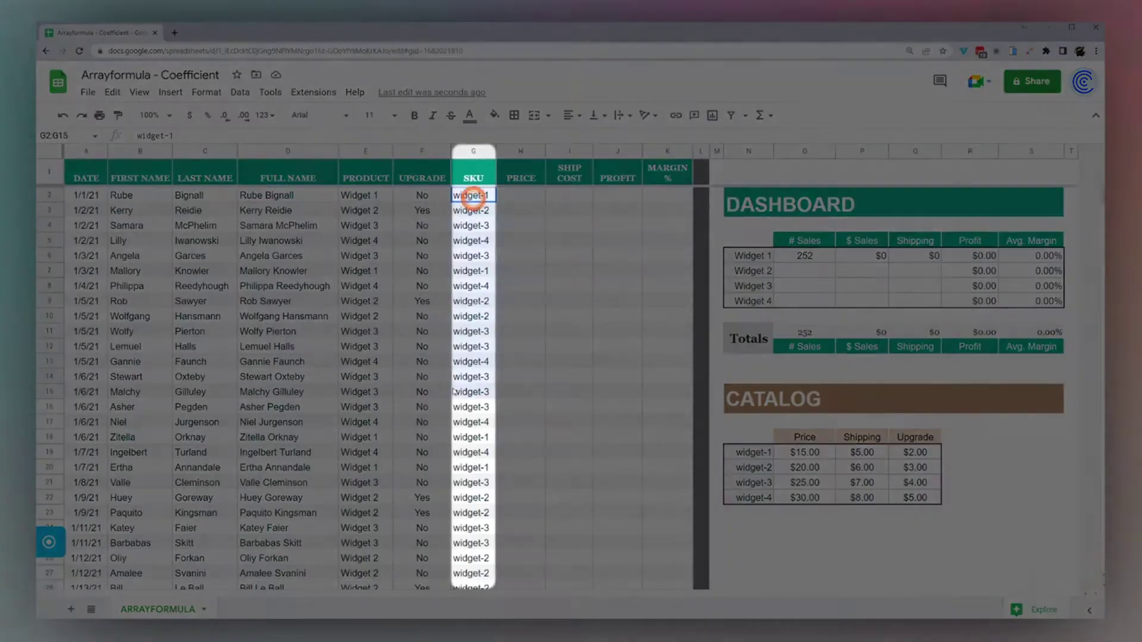
- Enter =vlookup(G2,N18:Q22,2,false) in H2 to pull the $15.00 price from the Catalog
{"action": "left_click_drag", "start_coordinate": [473, 196], "coordinate": [473, 392]}
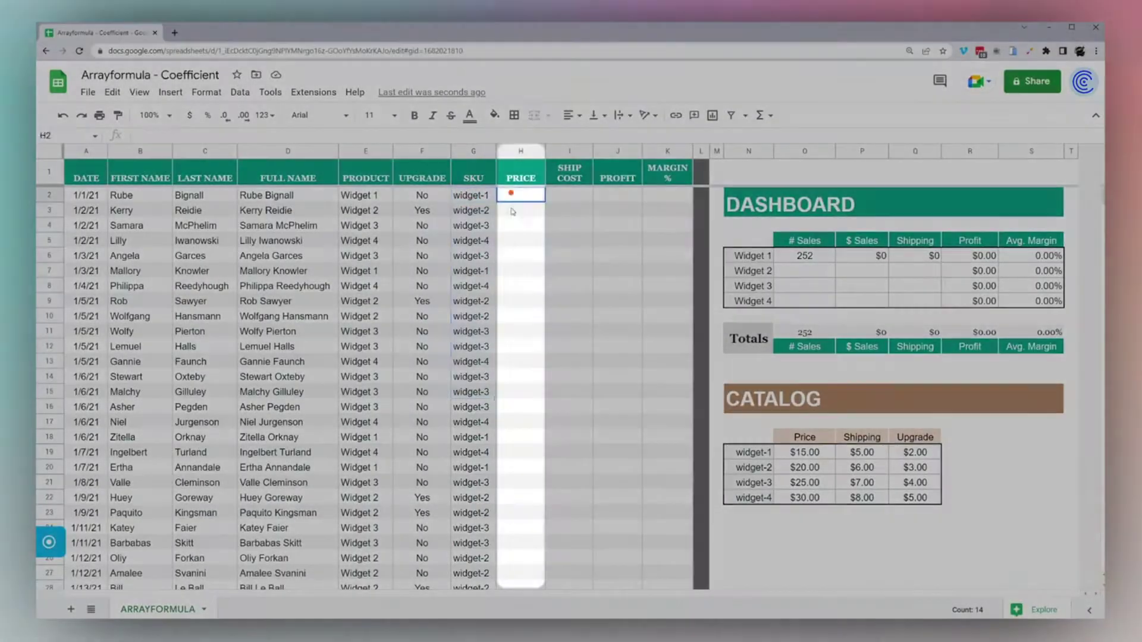
{"action": "left_click", "coordinate": [511, 194]}
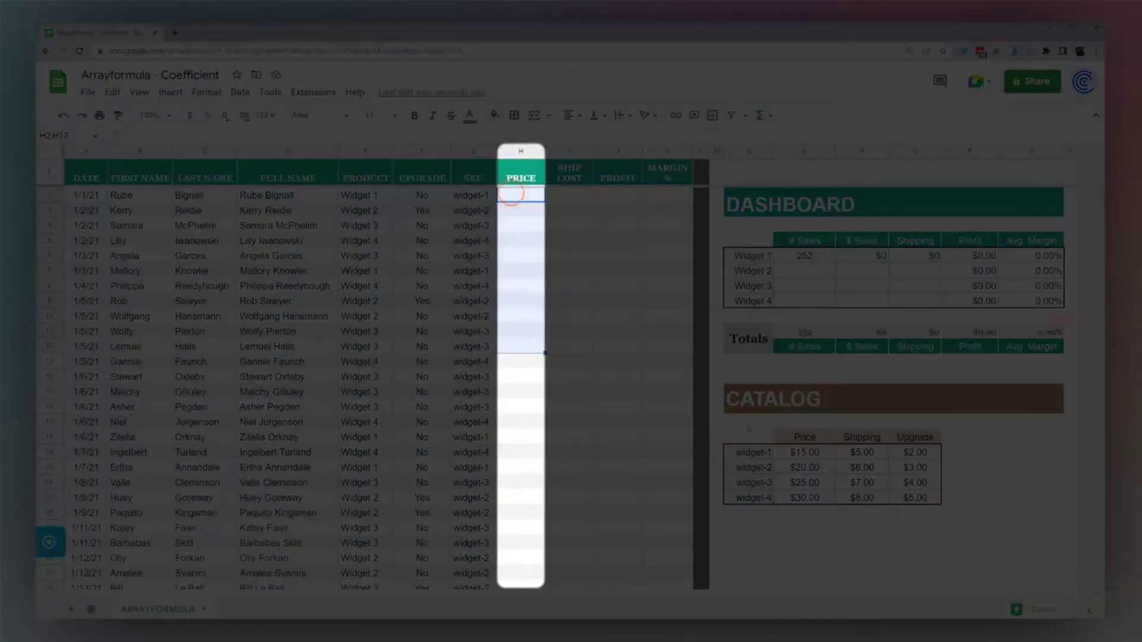
{"action": "left_click", "coordinate": [757, 437]}
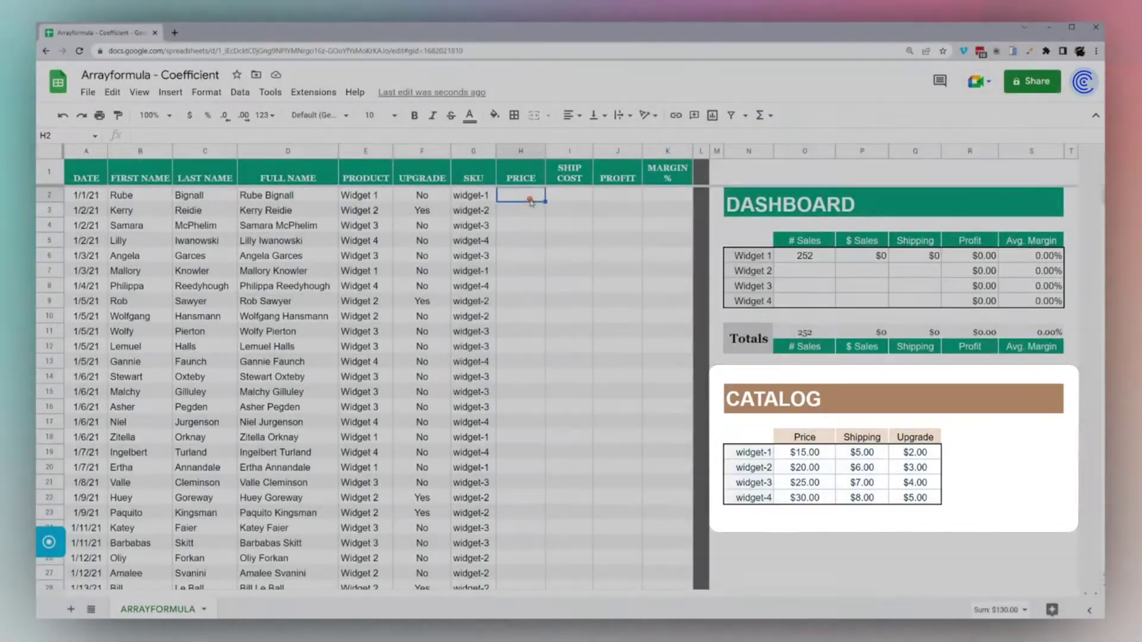
{"action": "left_click", "coordinate": [530, 199]}
{"action": "type", "text": "=vlookup("}
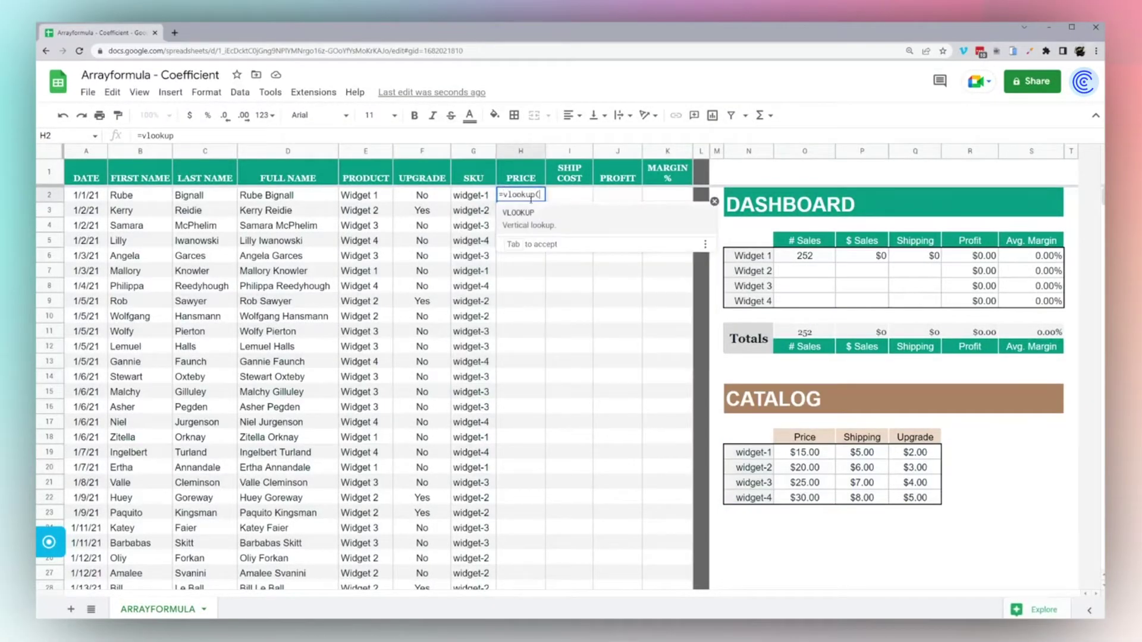
{"action": "key", "text": "Tab"}
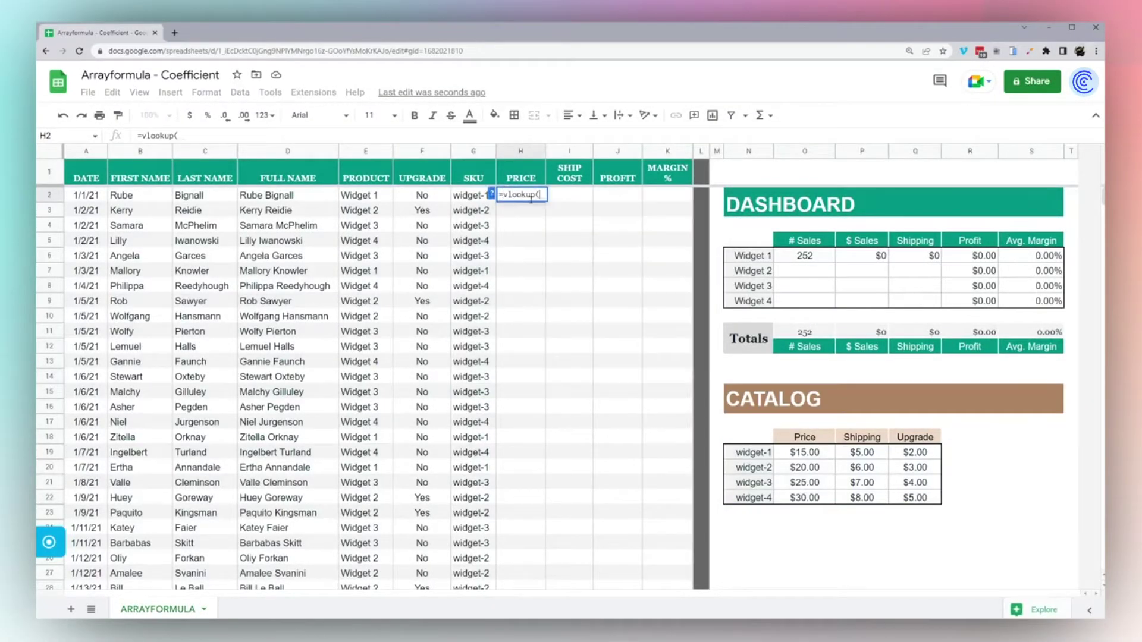
{"action": "left_click", "coordinate": [476, 195]}
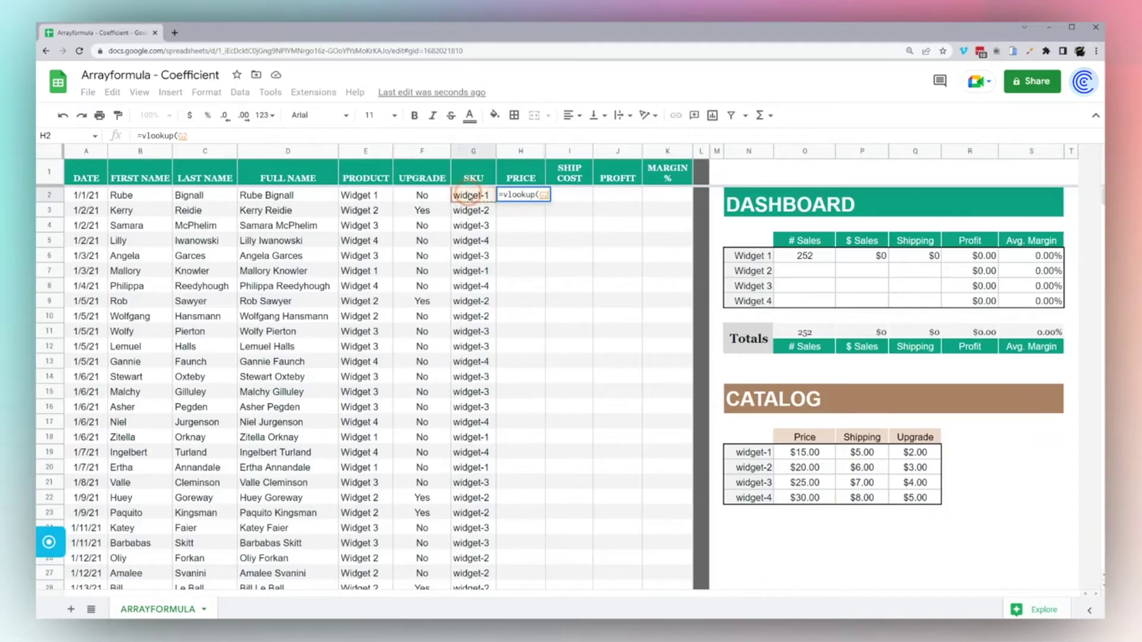
{"action": "type", "text": ","}
{"action": "left_click_drag", "start_coordinate": [760, 441], "coordinate": [916, 506]}
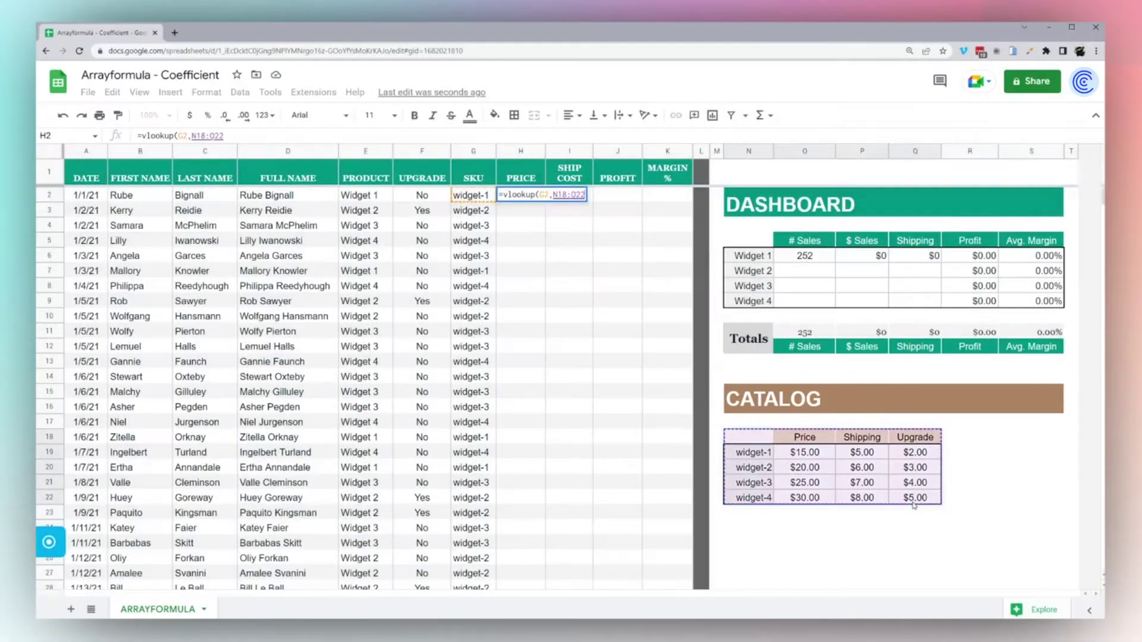
{"action": "type", "text": ","}
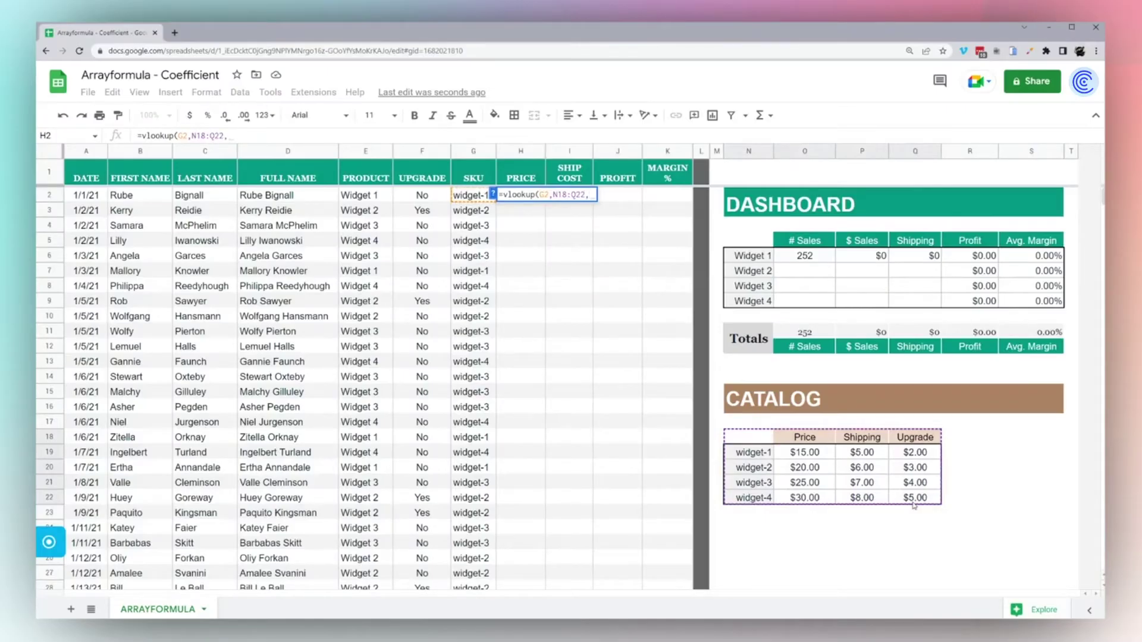
{"action": "type", "text": "2"}
{"action": "type", "text": ",FALSE)"}
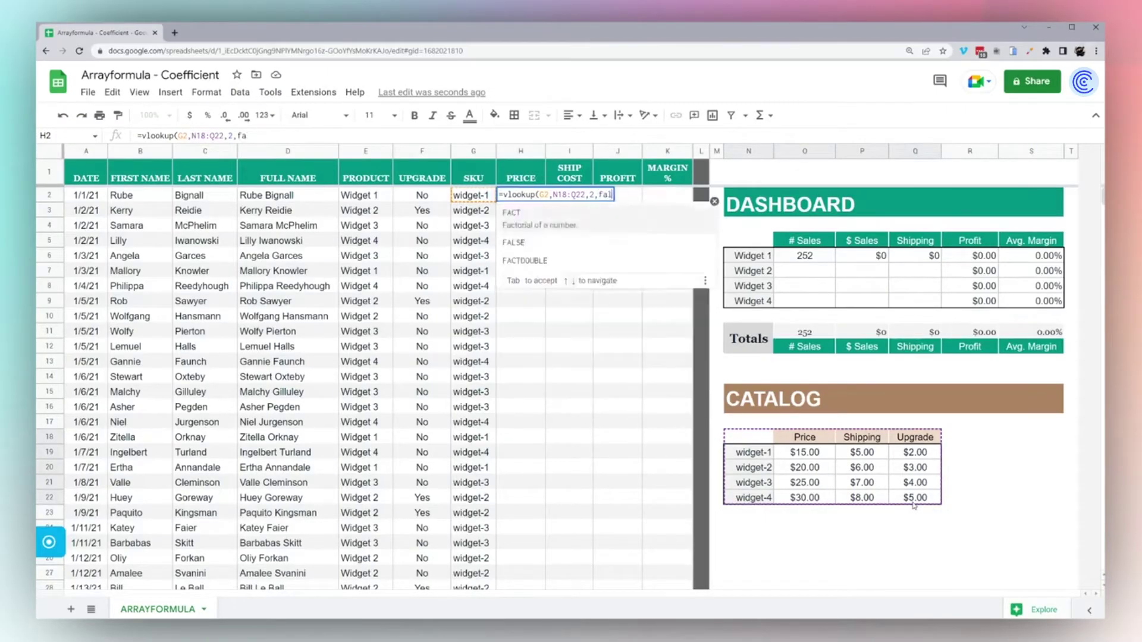
{"action": "key", "text": "Return"}
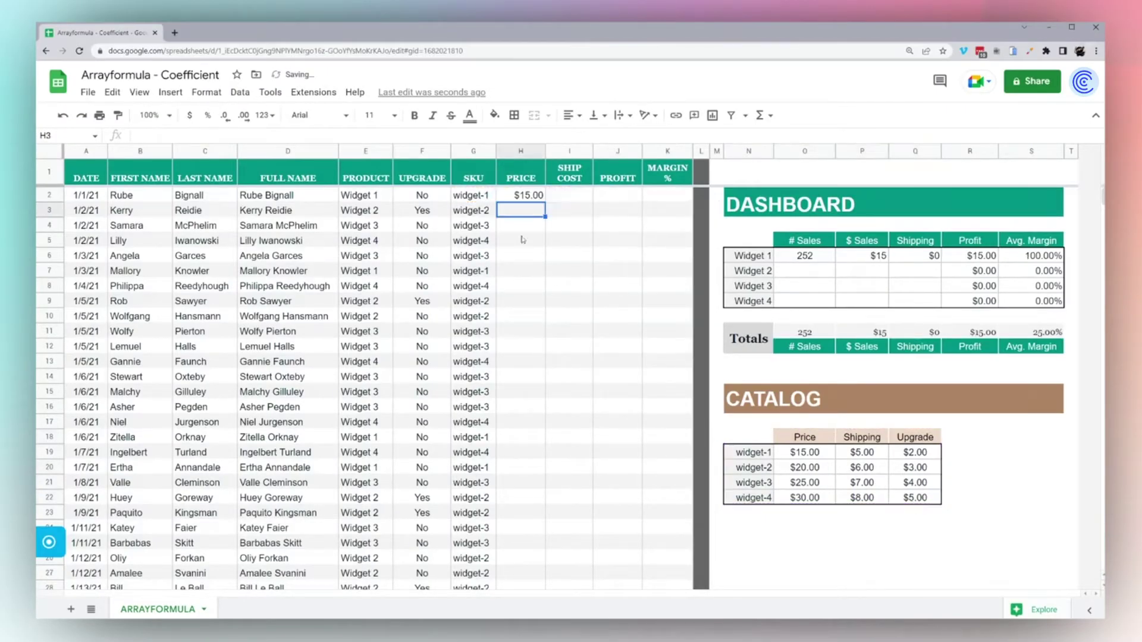
- Change H2 to =arrayformula(vlookup(G2:G,N18:Q22,2,false)) so all prices fill in
{"action": "left_click", "coordinate": [522, 195]}
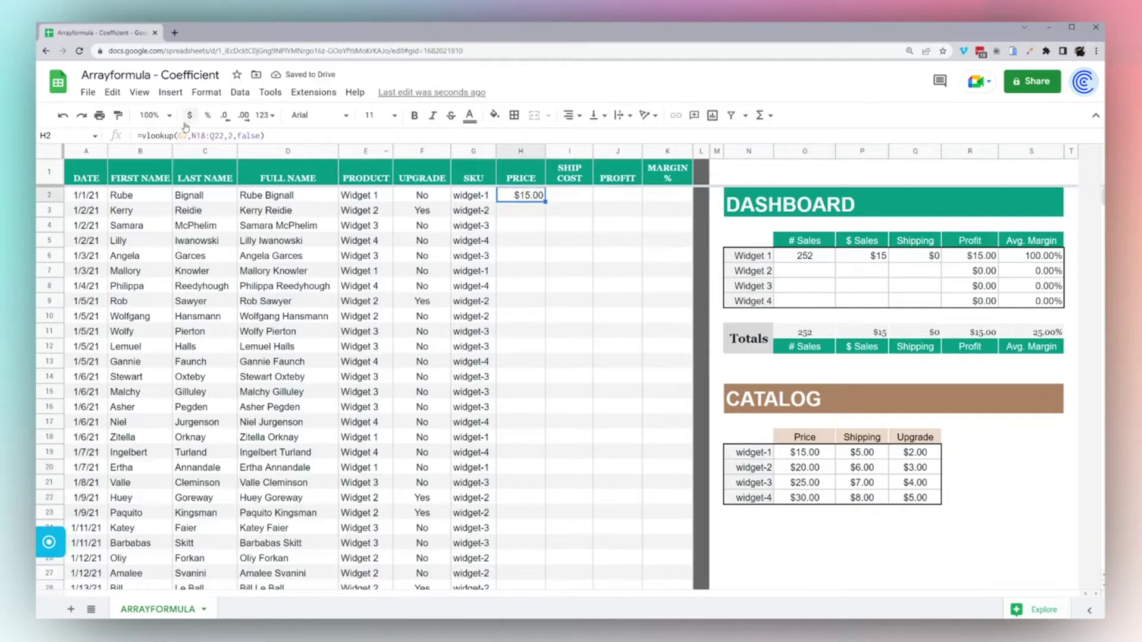
{"action": "left_click", "coordinate": [143, 136]}
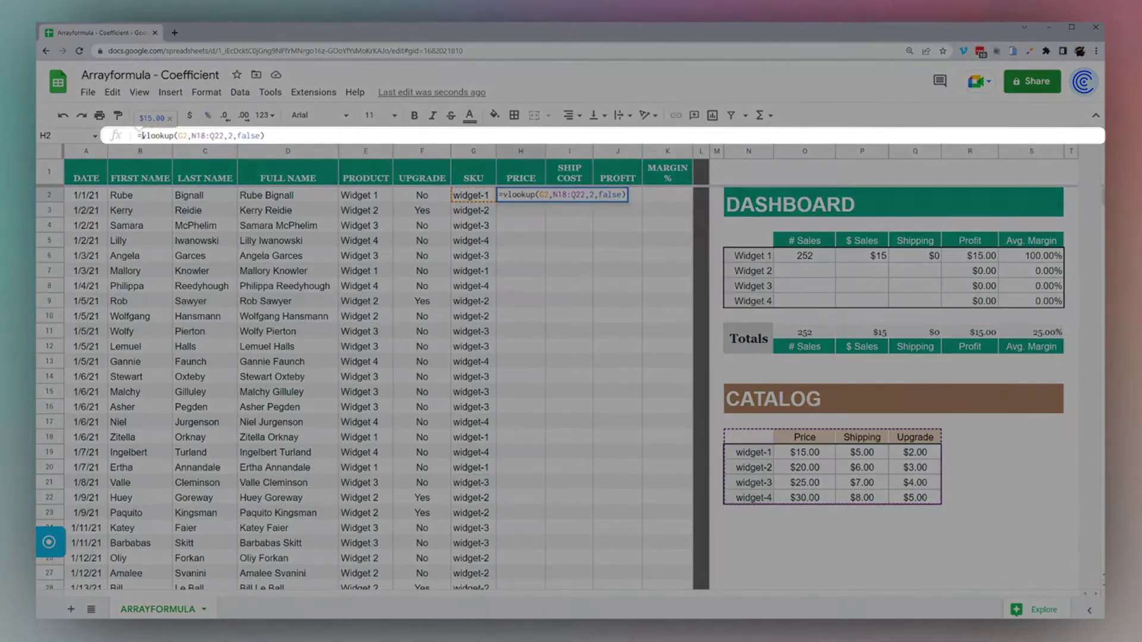
{"action": "type", "text": "array"}
{"action": "type", "text": "formula("}
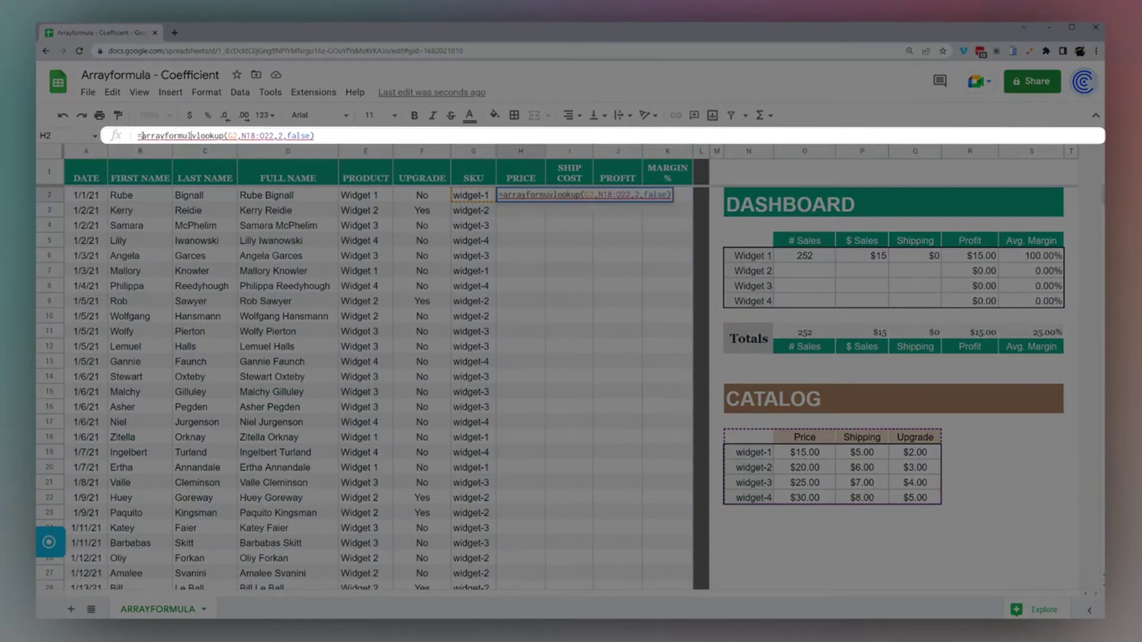
{"action": "key", "text": "End"}
{"action": "type", "text": ")"}
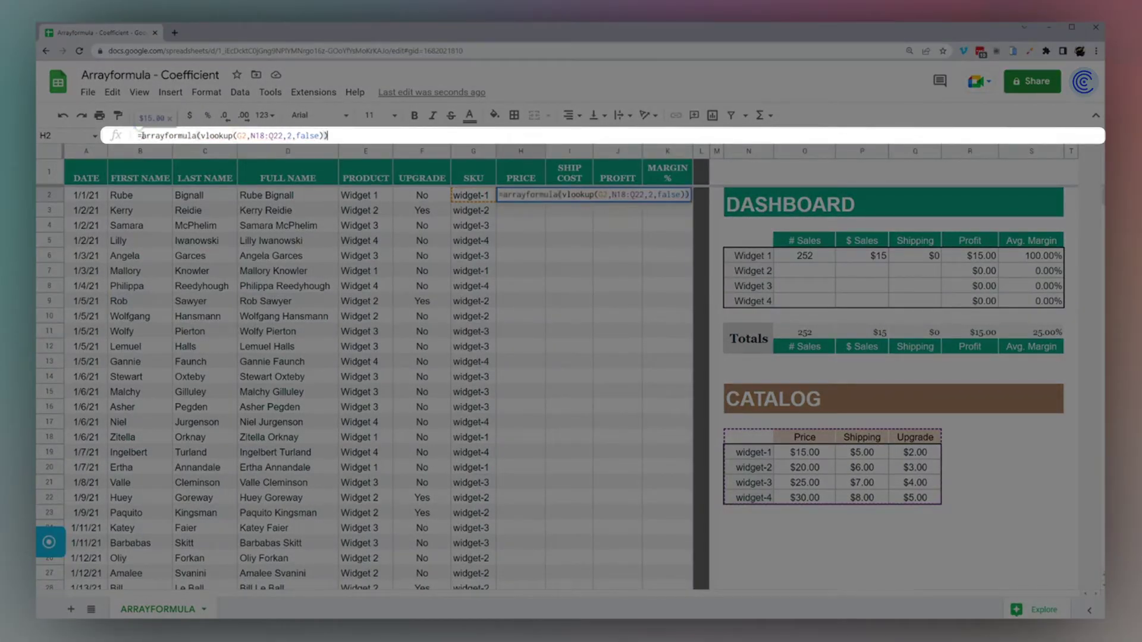
{"action": "left_click", "coordinate": [244, 137]}
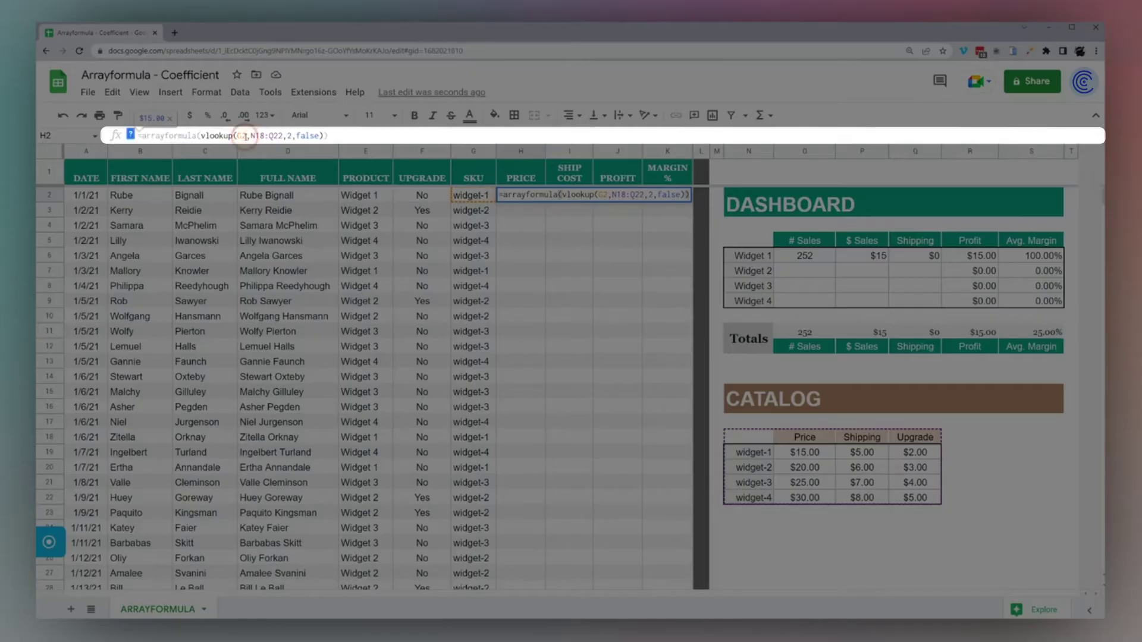
{"action": "type", "text": ":G"}
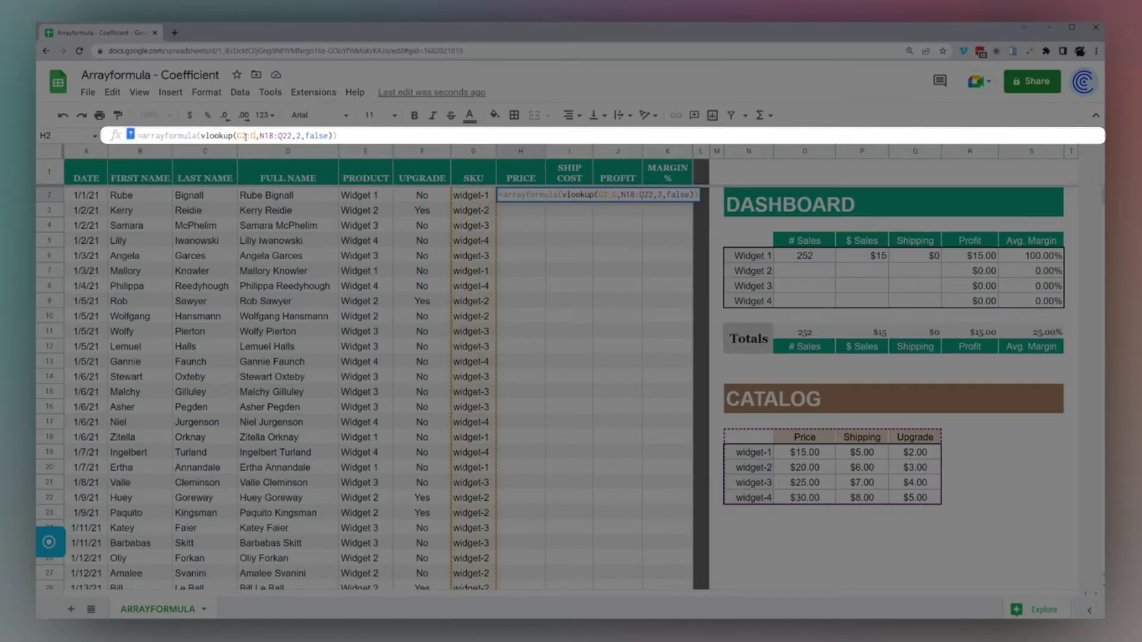
{"action": "key", "text": "Return"}
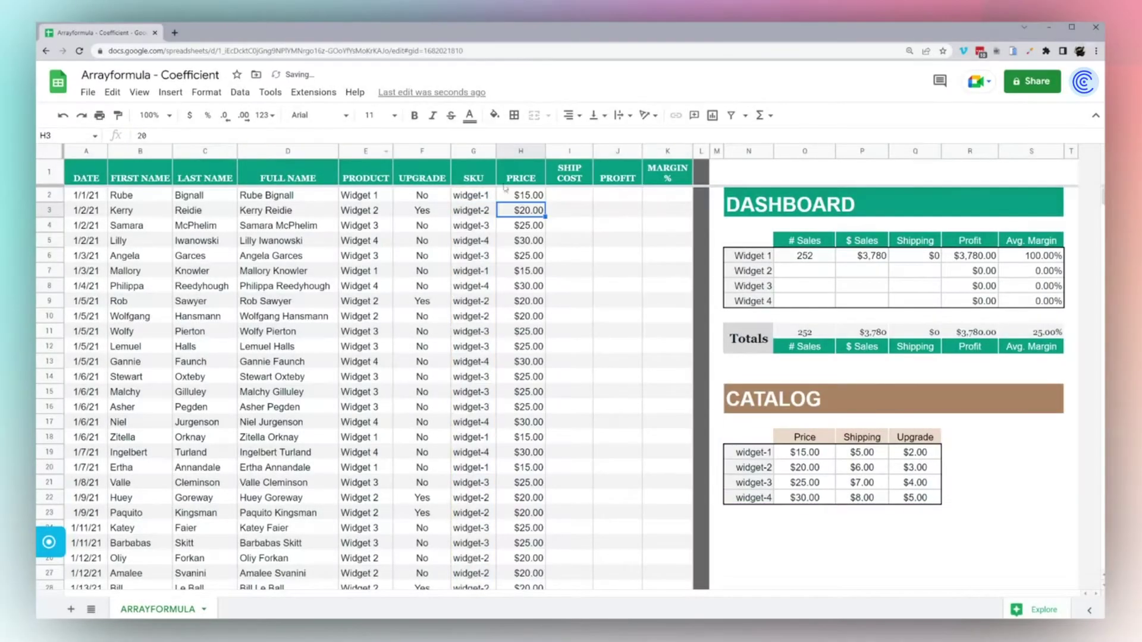
{"action": "left_click", "coordinate": [523, 196]}
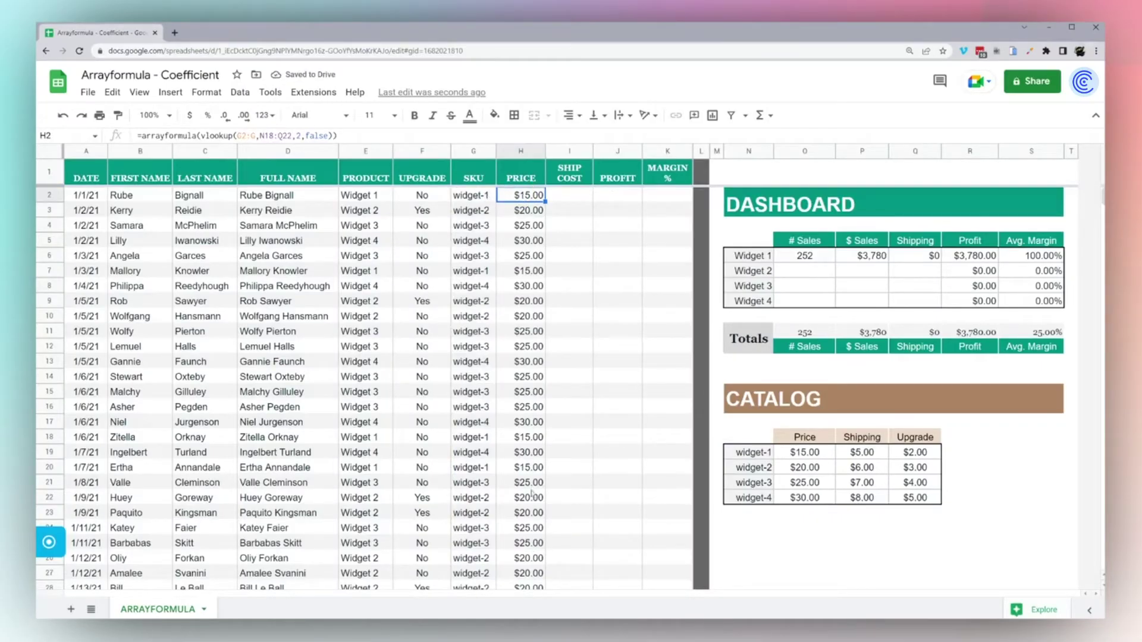
- Copy H2's price formula into I2 with column index 3 to fetch shipping costs
{"action": "left_click", "coordinate": [340, 136]}
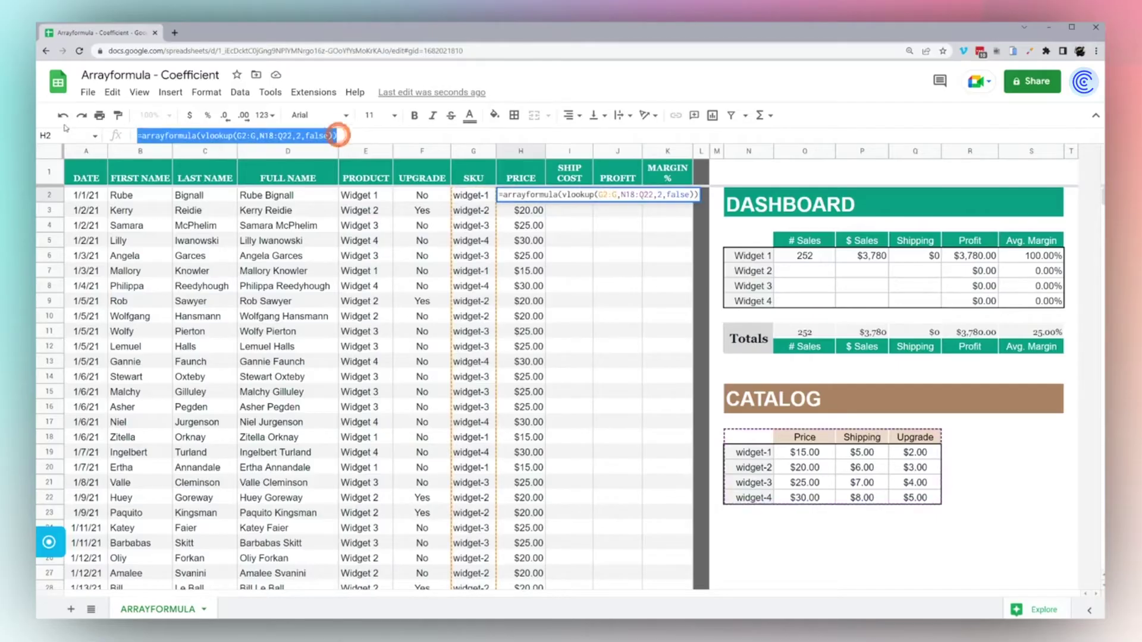
{"action": "key", "text": "Escape"}
{"action": "left_click", "coordinate": [559, 196]}
{"action": "double_click", "coordinate": [559, 196]}
{"action": "type", "text": "=arrayformula(vlookup(G2:G,N18:Q22,2,false))"}
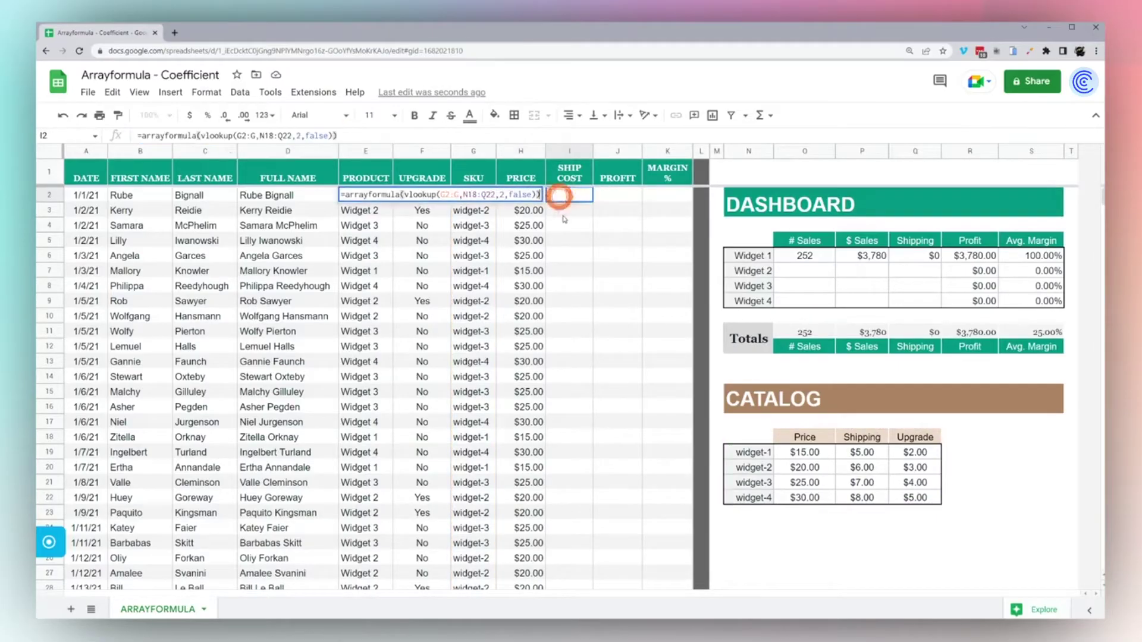
{"action": "left_click", "coordinate": [501, 195]}
{"action": "key", "text": "BackSpace"}
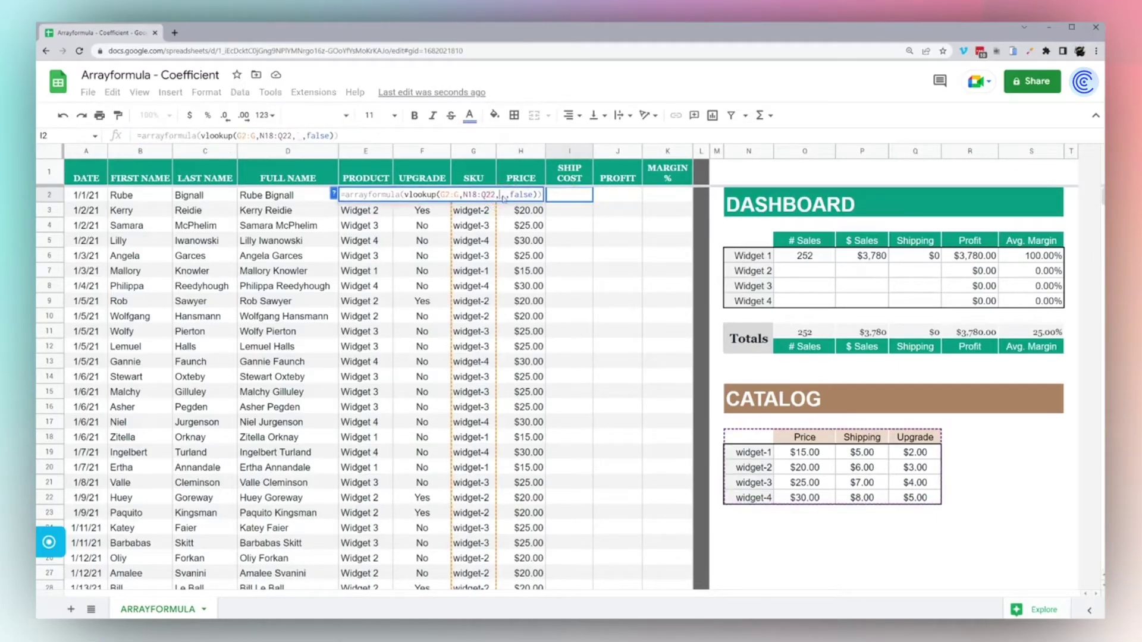
{"action": "type", "text": "3"}
{"action": "key", "text": "Return"}
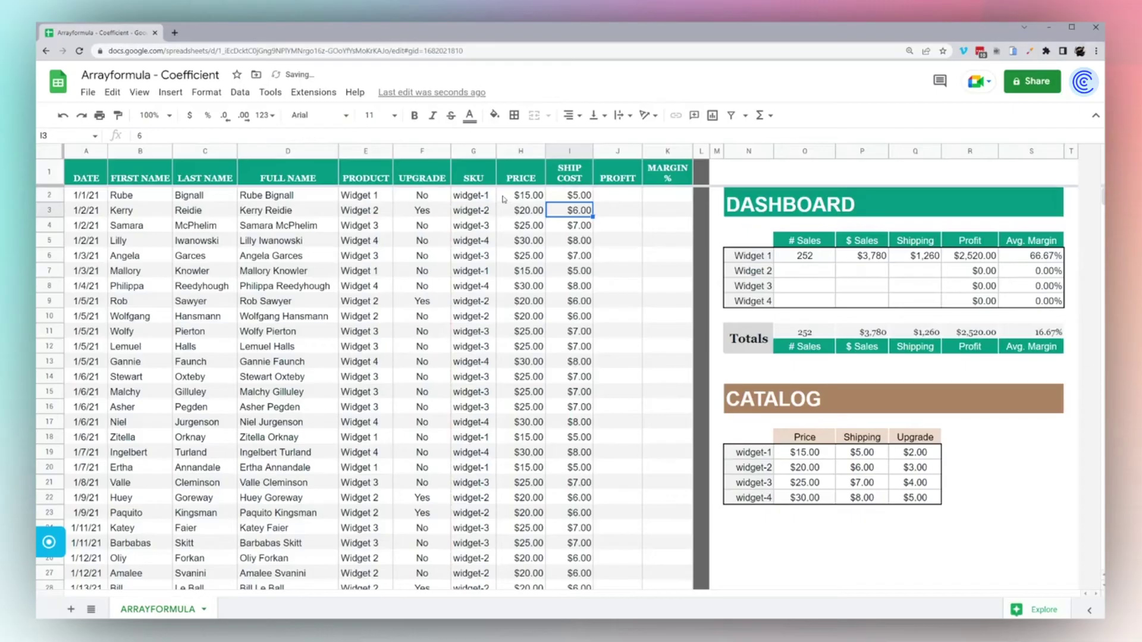
{"action": "left_click", "coordinate": [582, 196]}
{"action": "left_click", "coordinate": [615, 194]}
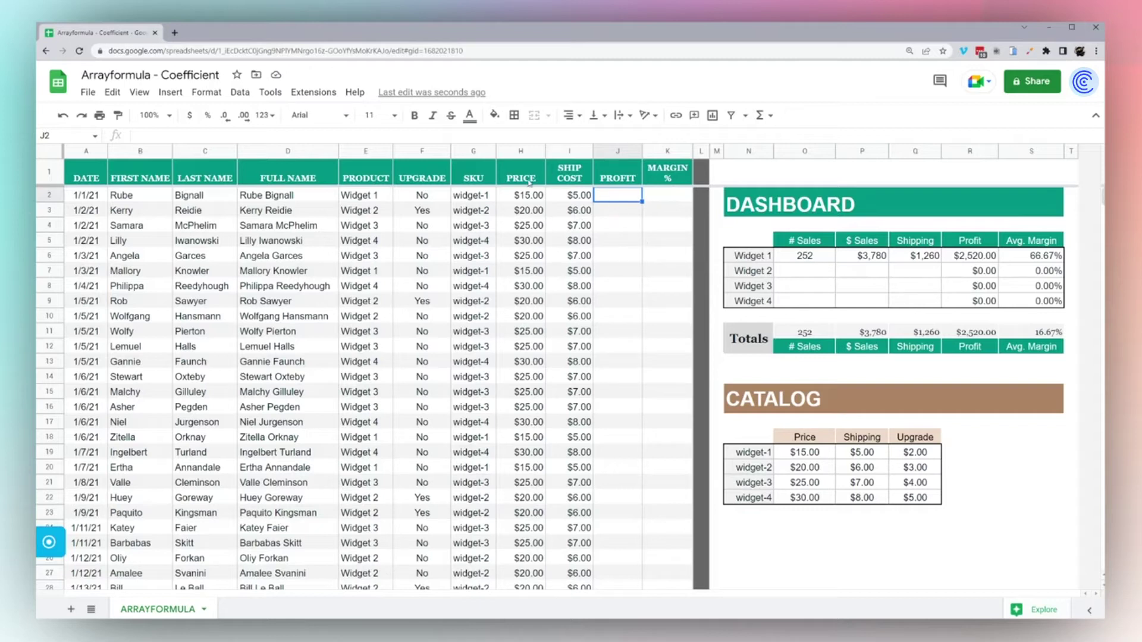
{"action": "left_click", "coordinate": [420, 152]}
{"action": "left_click", "coordinate": [424, 196]}
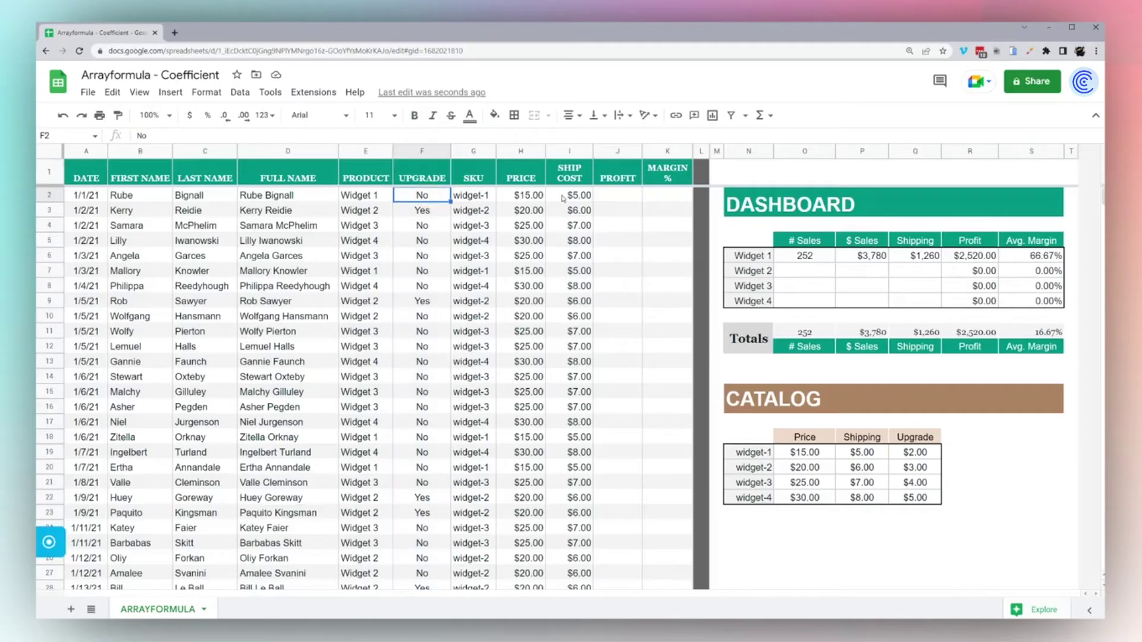
{"action": "left_click", "coordinate": [526, 195]}
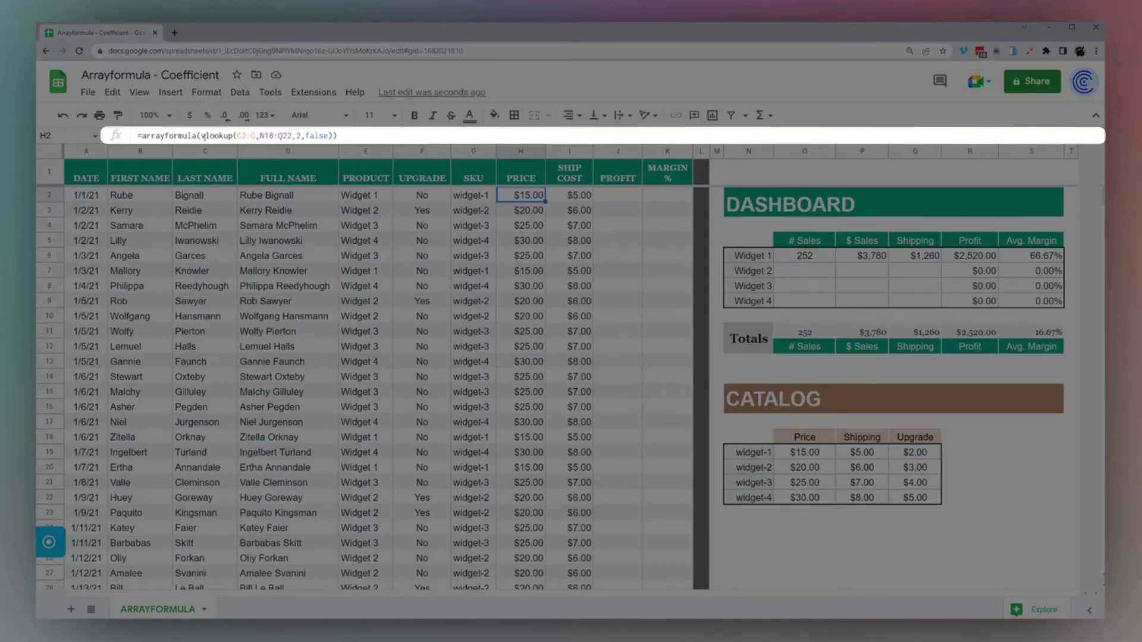
{"action": "left_click_drag", "start_coordinate": [200, 136], "coordinate": [331, 136]}
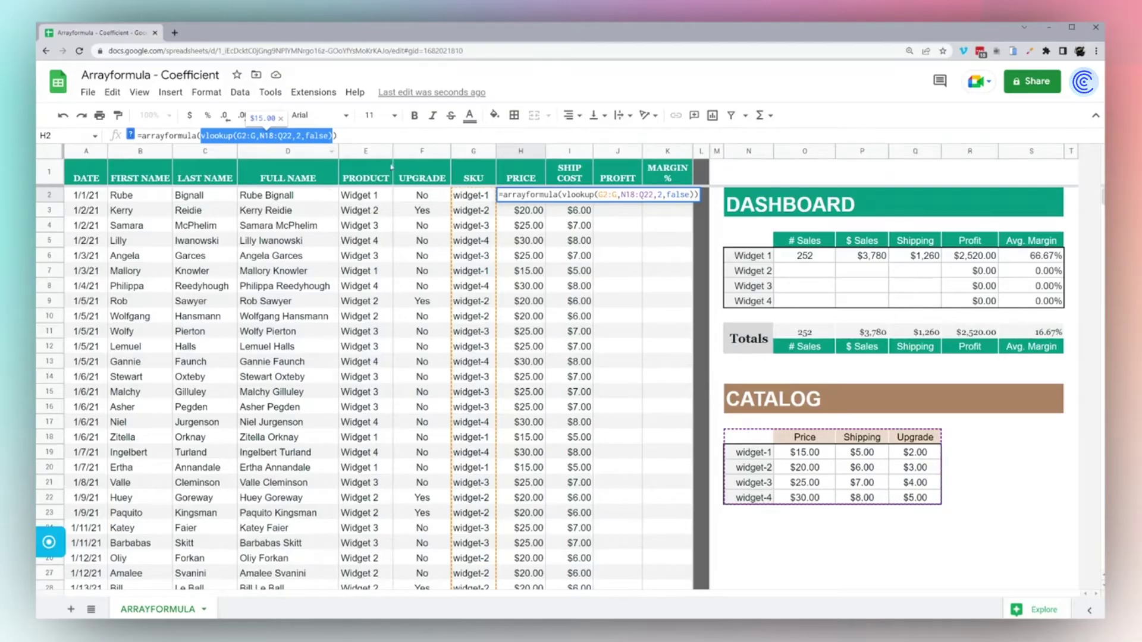
{"action": "key", "text": "Return"}
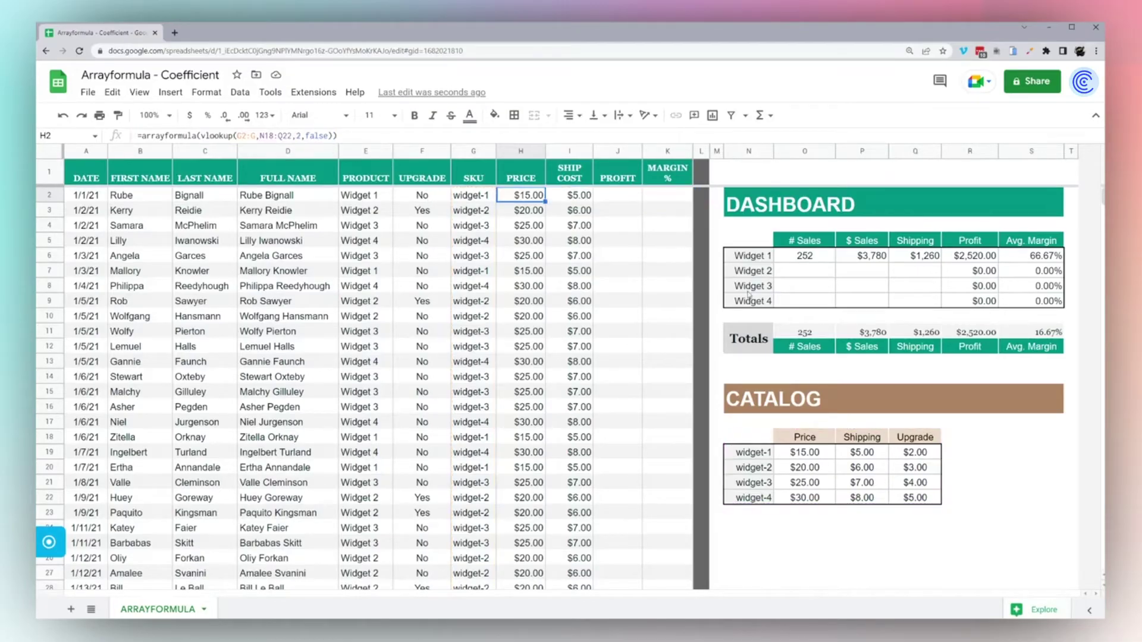
{"action": "left_click", "coordinate": [919, 447]}
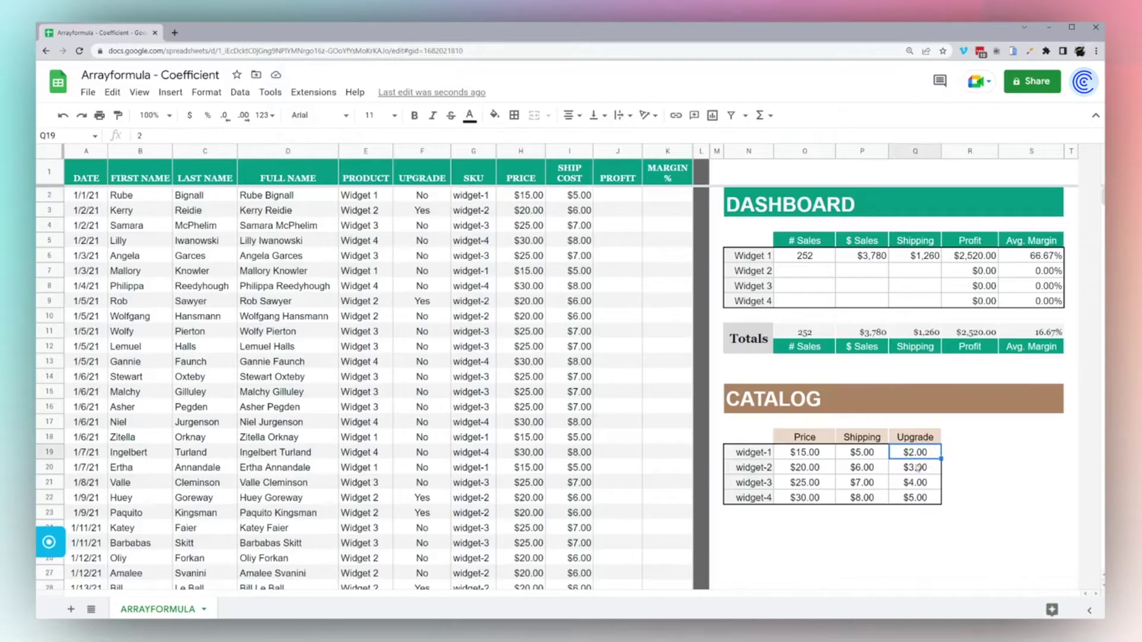
{"action": "left_click", "coordinate": [918, 468]}
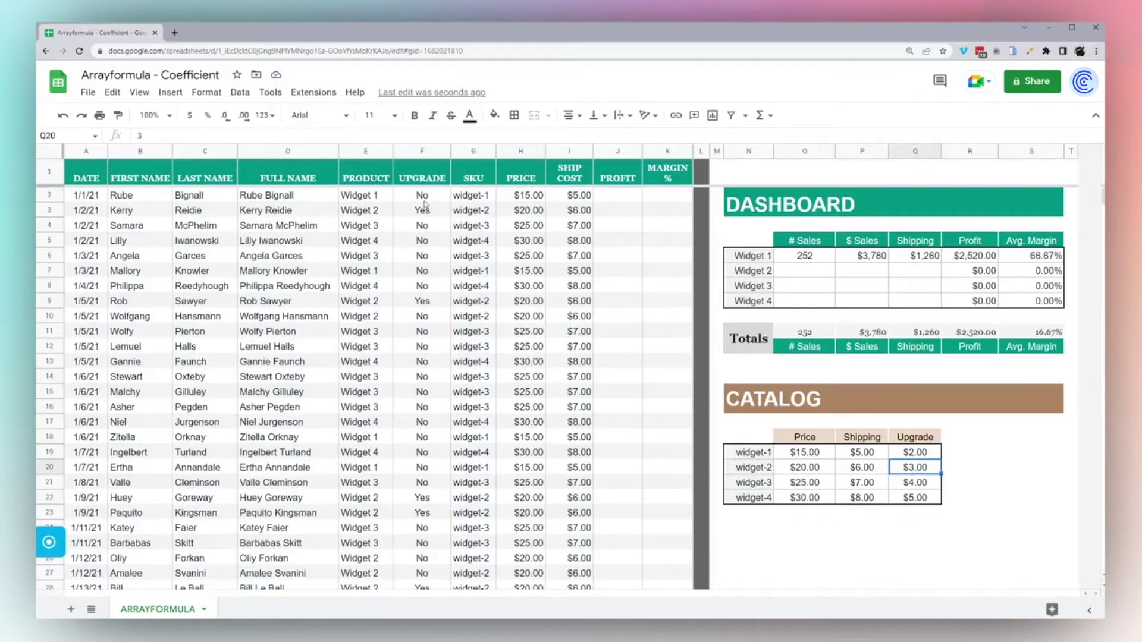
{"action": "left_click", "coordinate": [527, 200]}
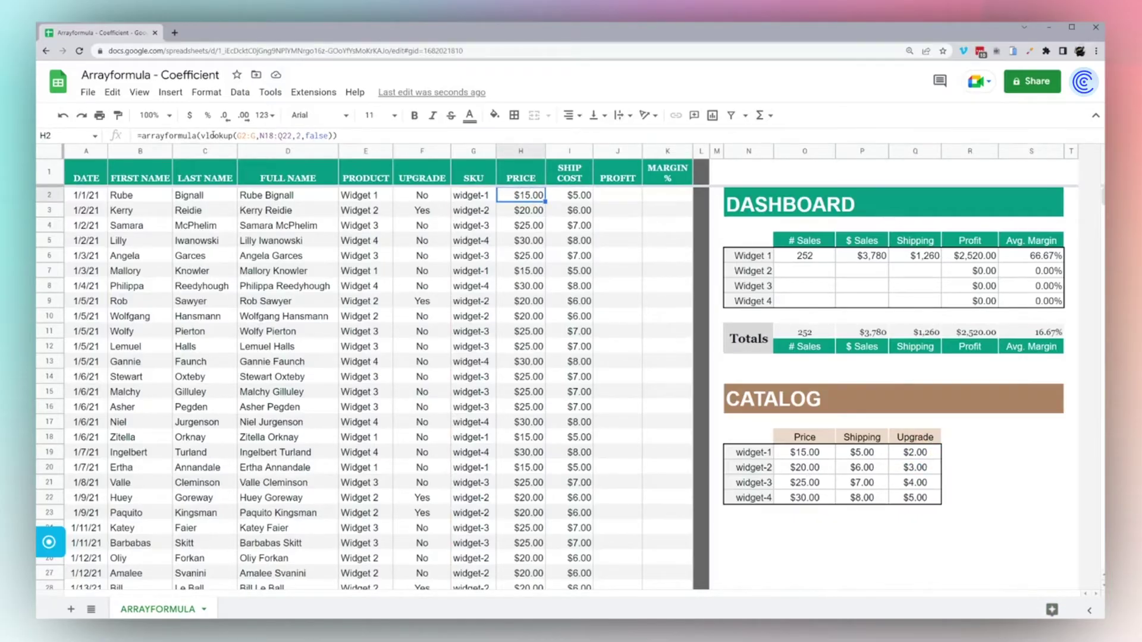
- Wrap the price lookup in IF(F2:F="No", …) with a copy of the lookup as the other branch
{"action": "left_click_drag", "start_coordinate": [201, 136], "coordinate": [334, 136]}
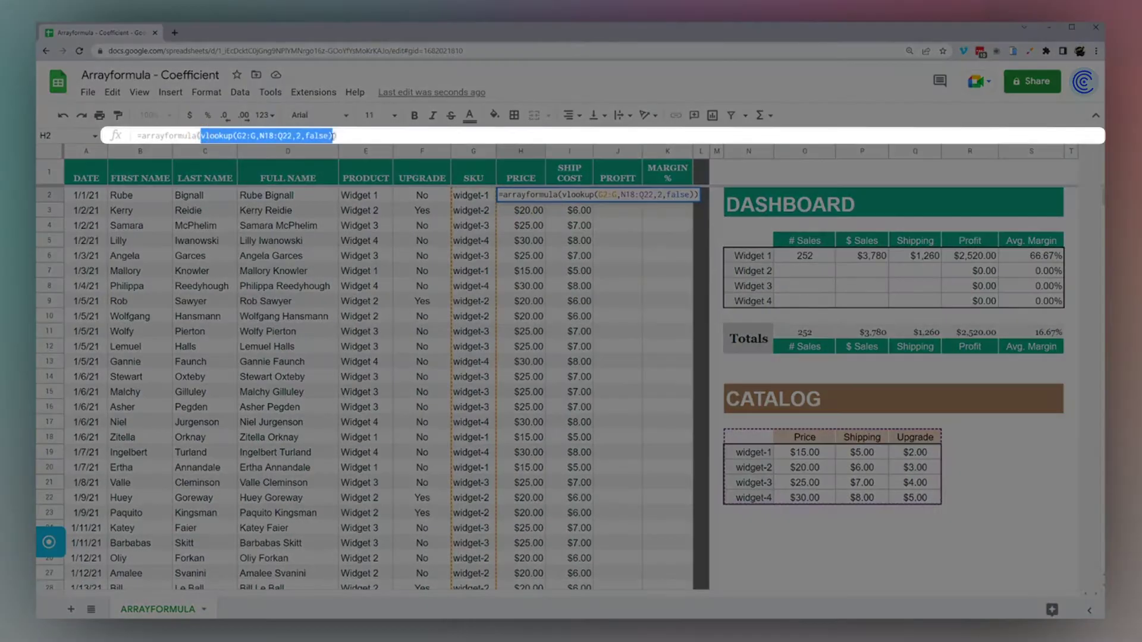
{"action": "left_click", "coordinate": [204, 136]}
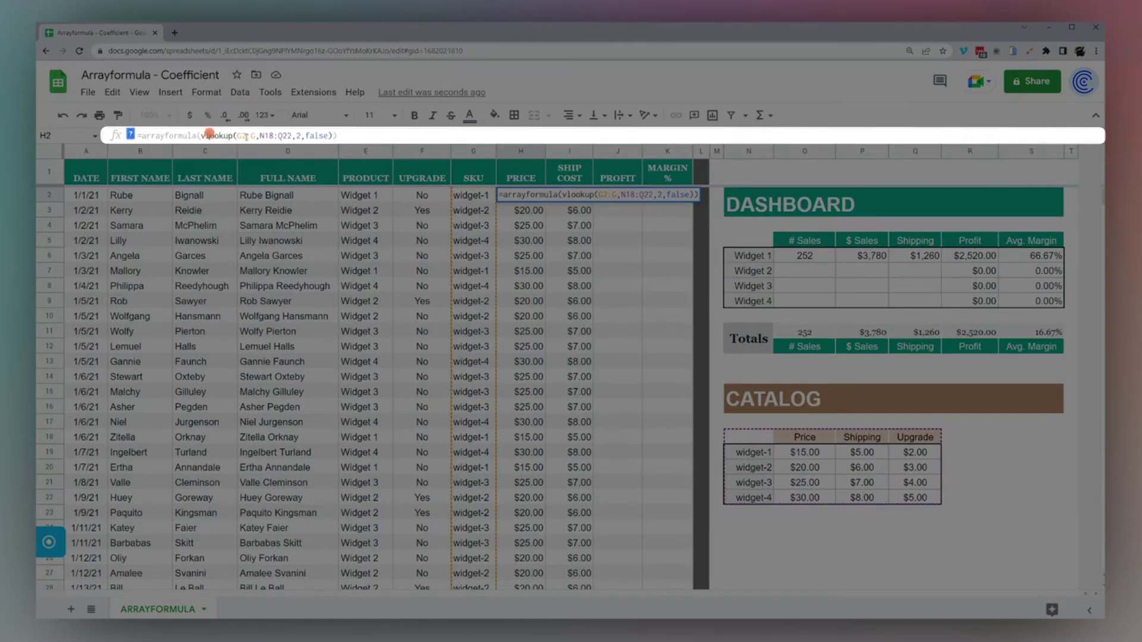
{"action": "type", "text": "IF("}
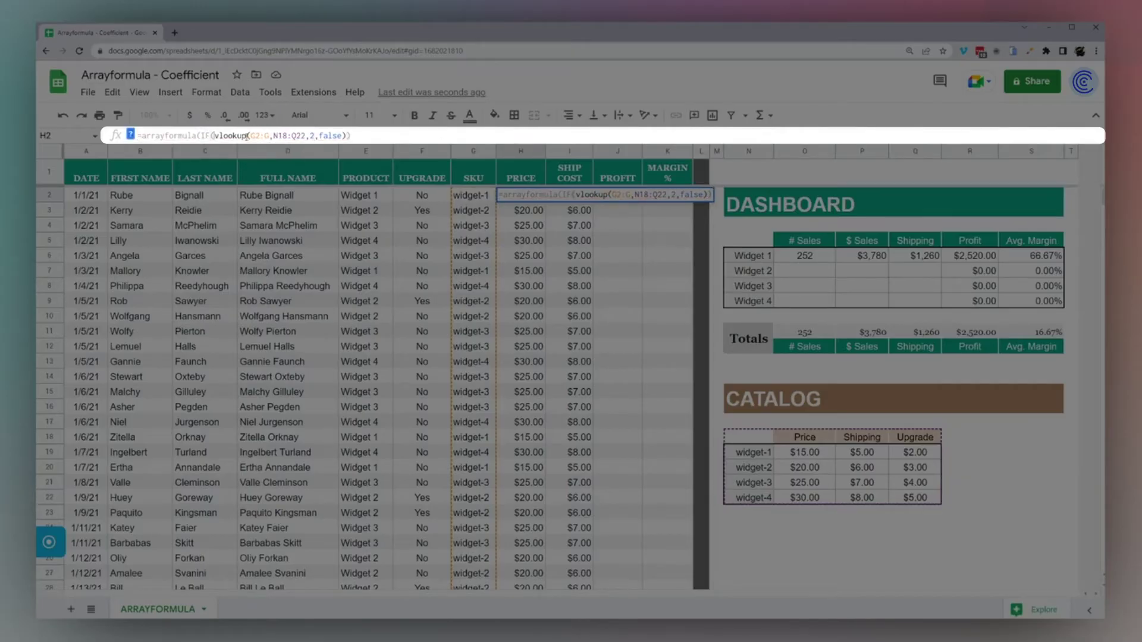
{"action": "type", "text": "F2:F="}
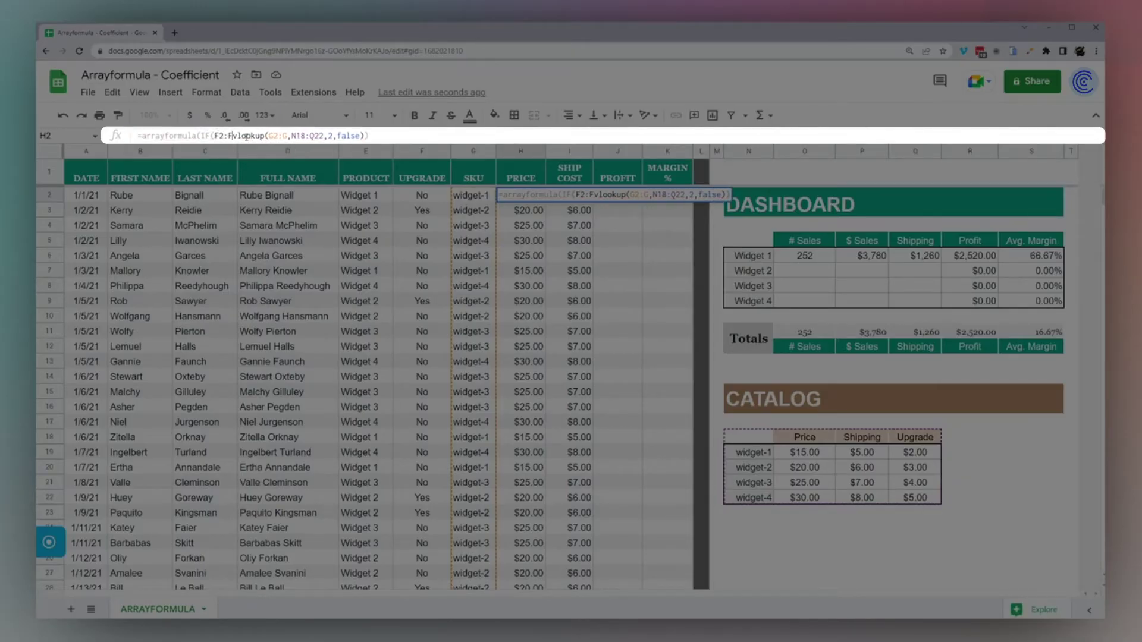
{"action": "type", "text": "\"No\""}
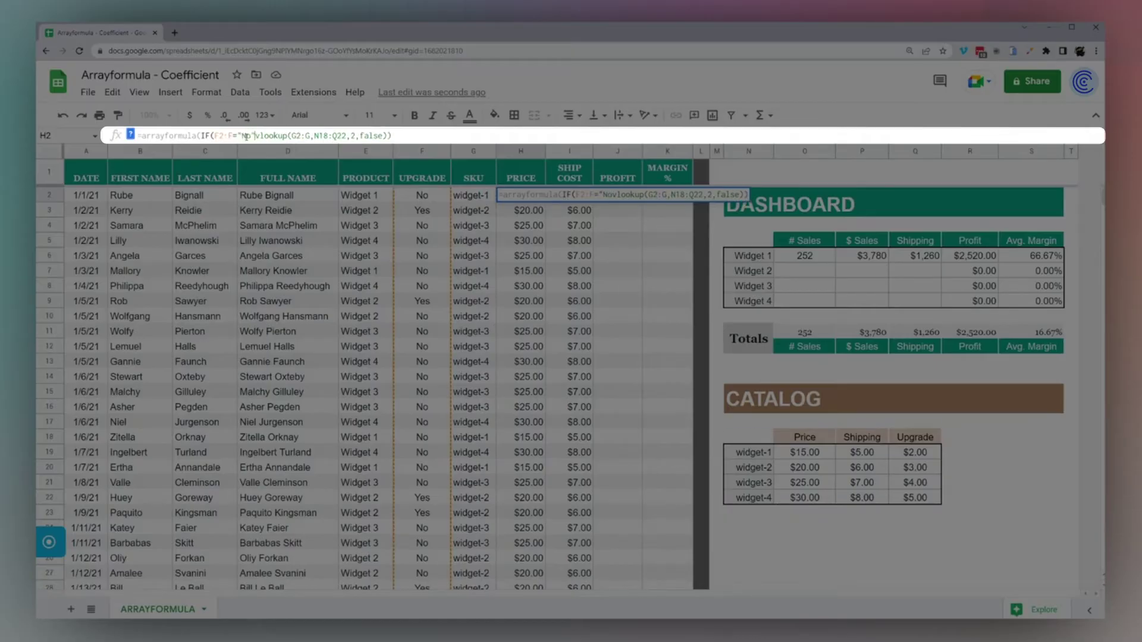
{"action": "type", "text": ","}
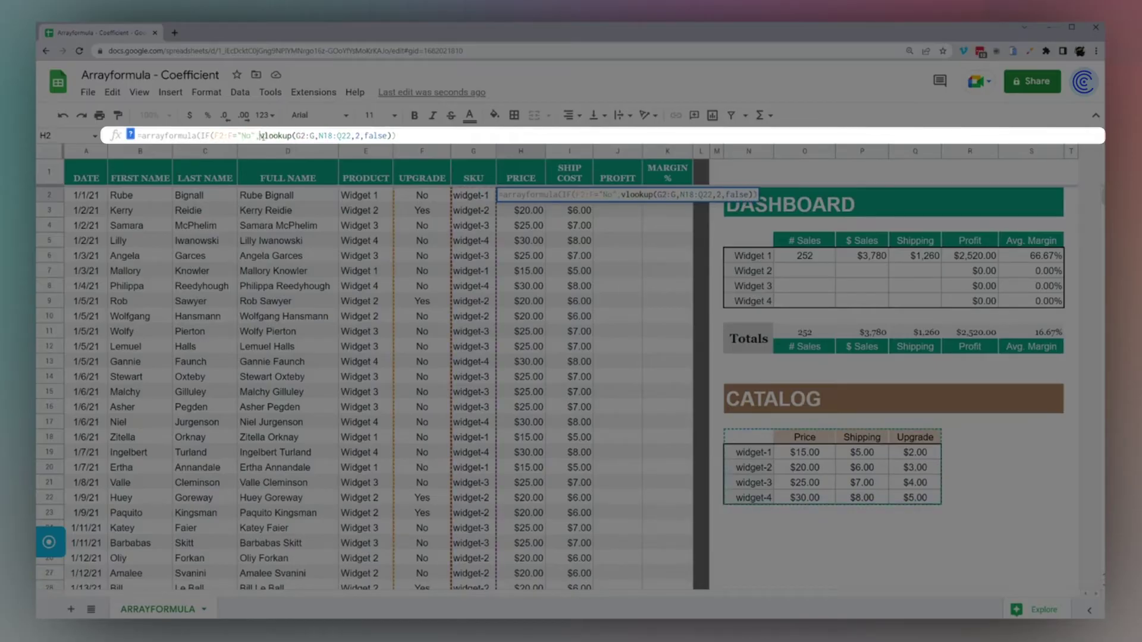
{"action": "left_click_drag", "start_coordinate": [260, 136], "coordinate": [391, 136]}
{"action": "key", "text": "ctrl+c"}
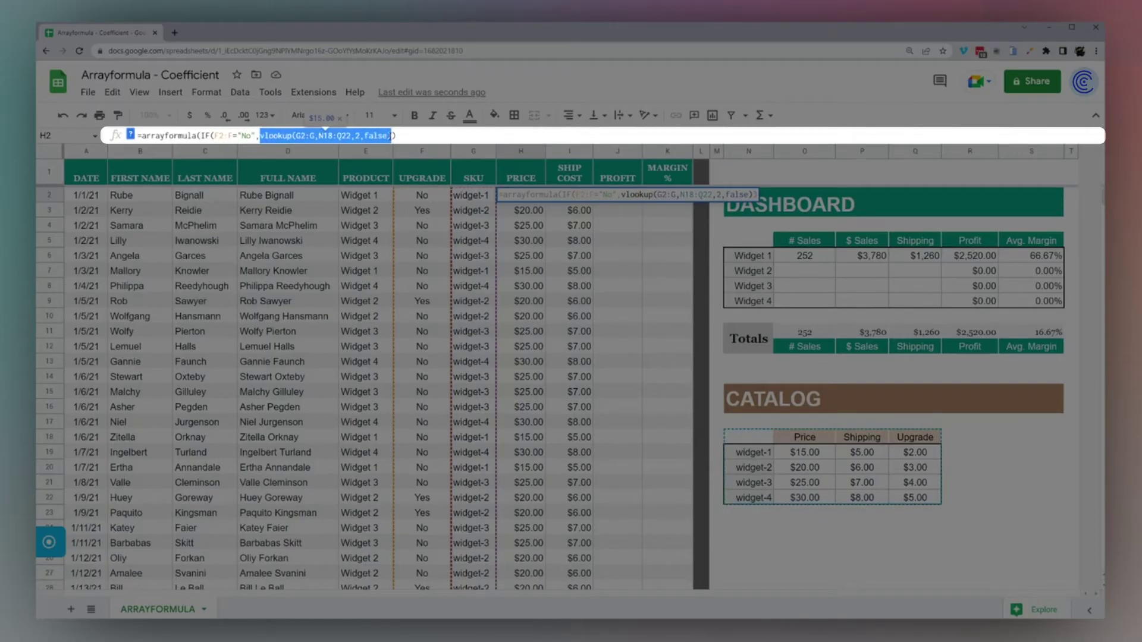
{"action": "left_click", "coordinate": [392, 135]}
{"action": "type", "text": ","}
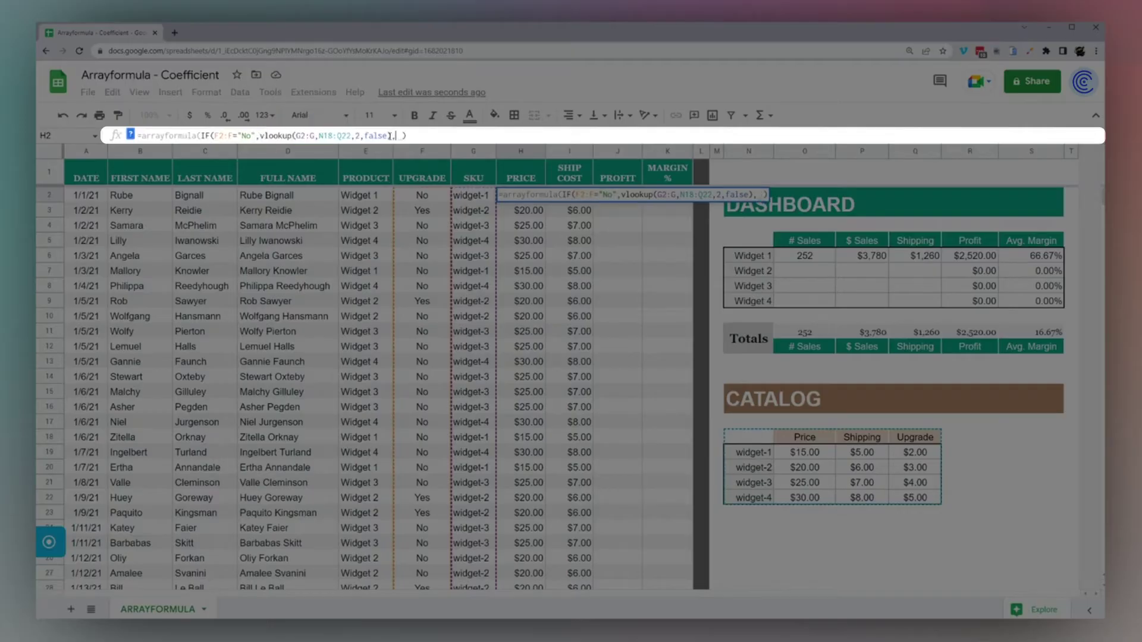
{"action": "key", "text": "ctrl+v"}
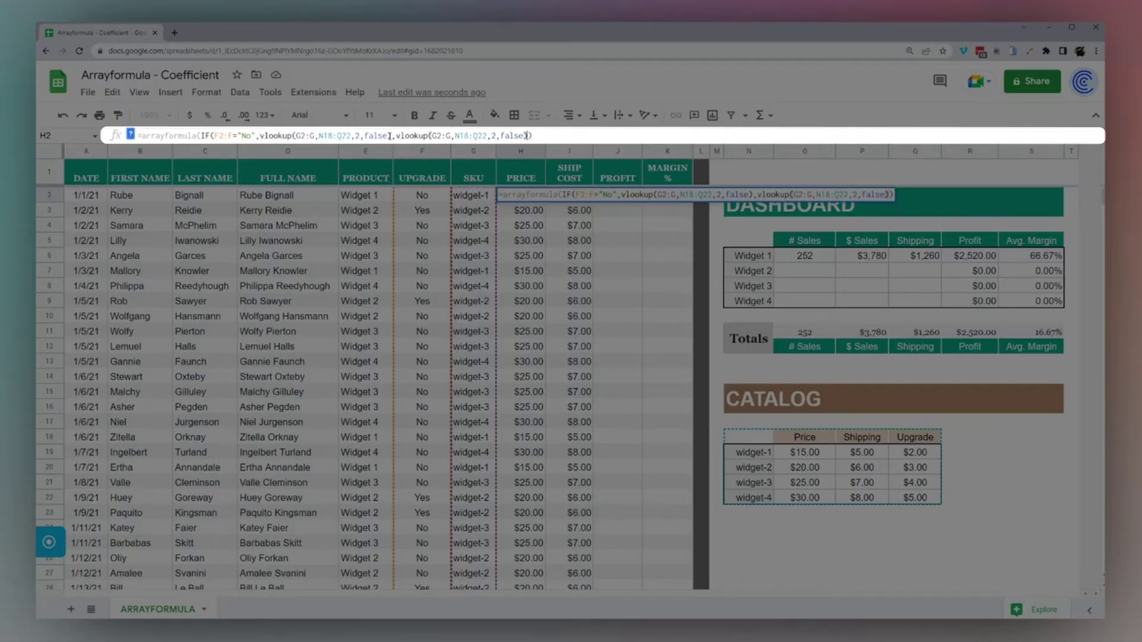
- Add a column-4 upgrade lookup to the second branch of H2's price formula
{"action": "type", "text": "+"}
{"action": "key", "text": "ctrl+v"}
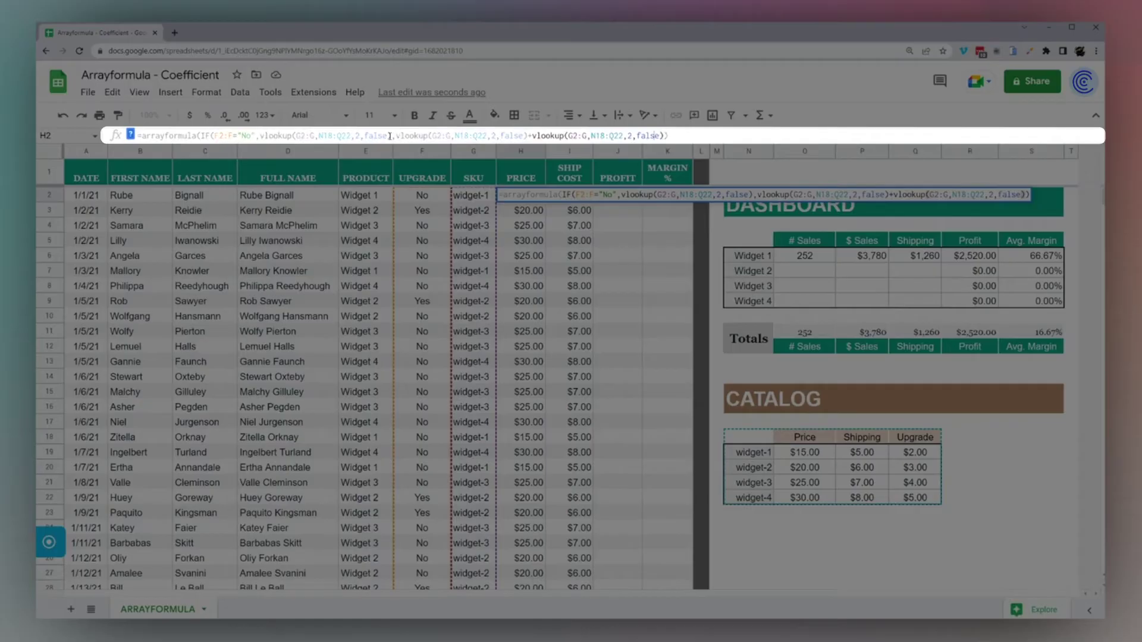
{"action": "key", "text": "BackSpace"}
{"action": "type", "text": "4"}
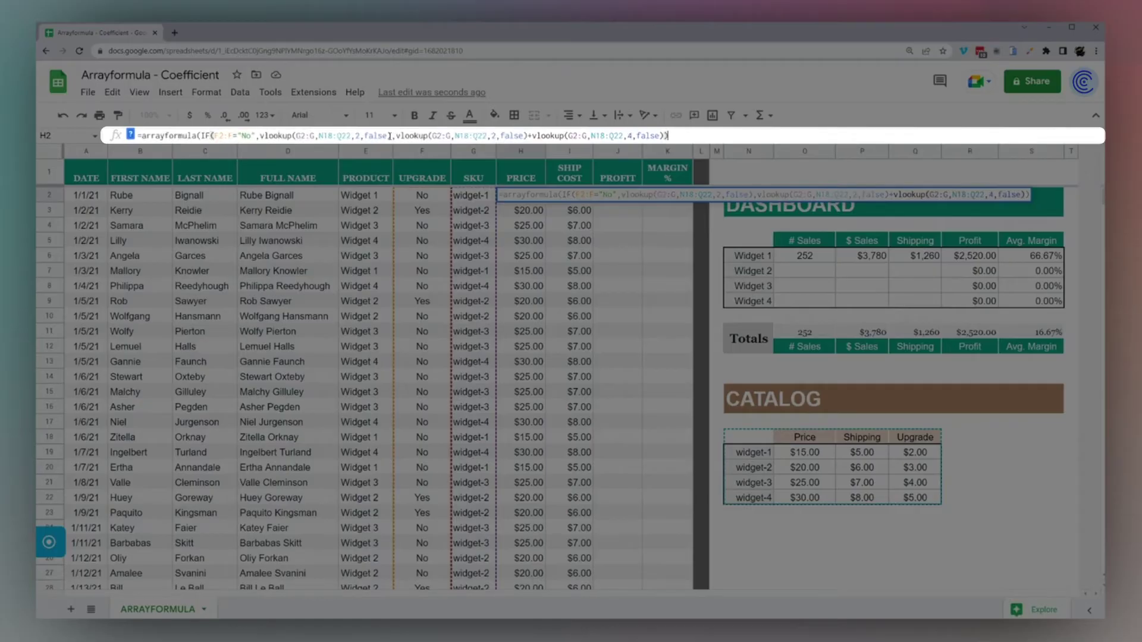
{"action": "key", "text": "Return"}
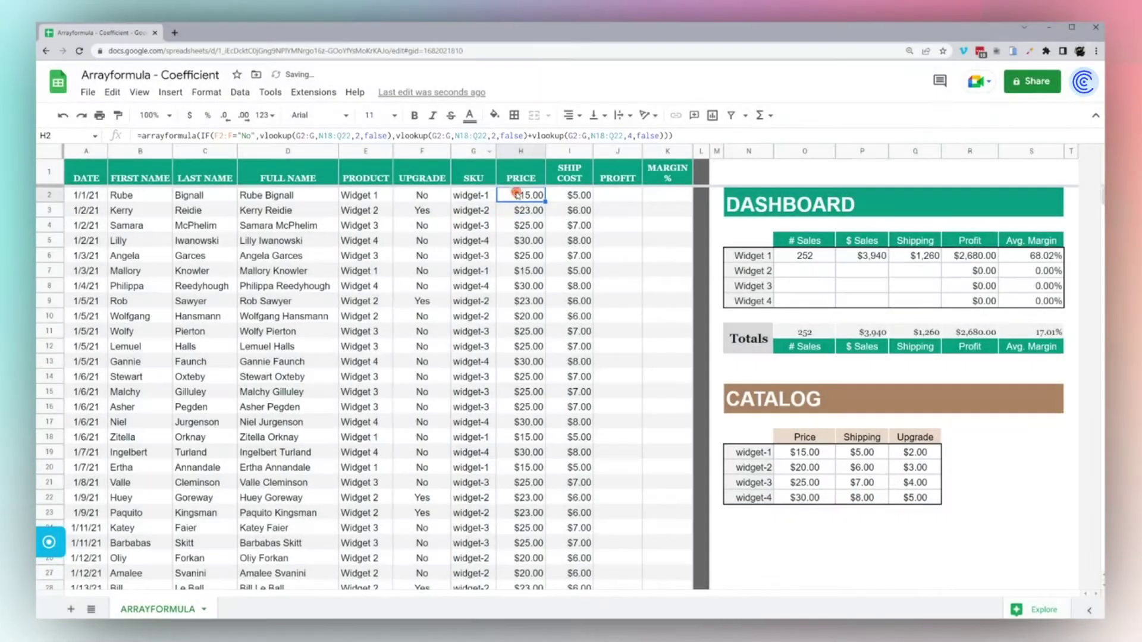
{"action": "key", "text": "Up"}
{"action": "left_click", "coordinate": [201, 136]}
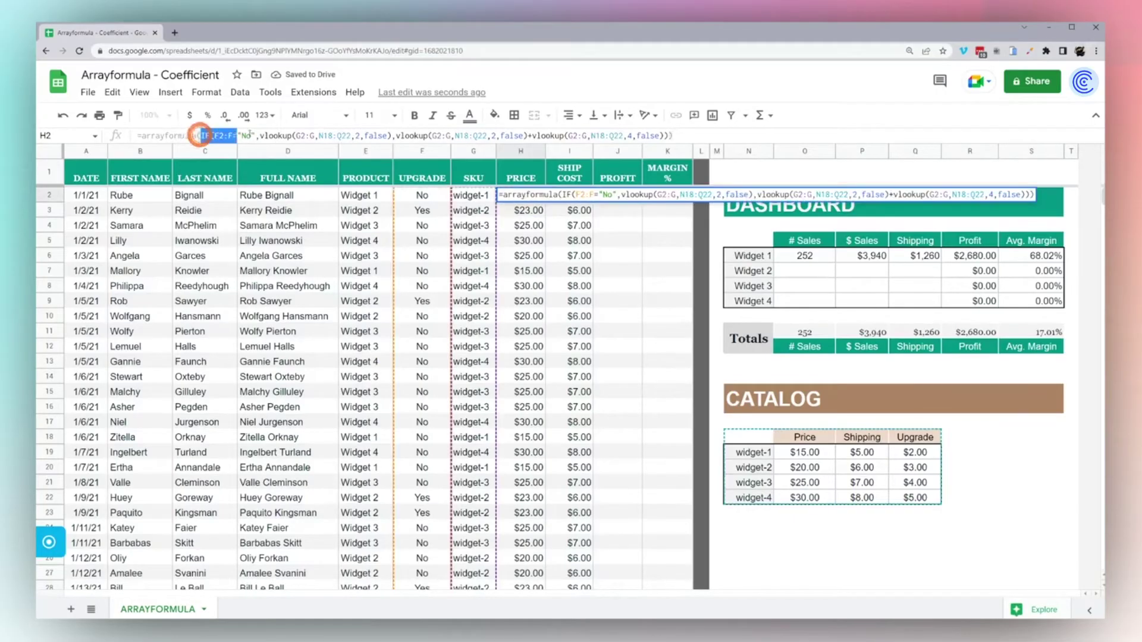
{"action": "left_click", "coordinate": [229, 135]}
{"action": "left_click_drag", "start_coordinate": [216, 136], "coordinate": [391, 136]}
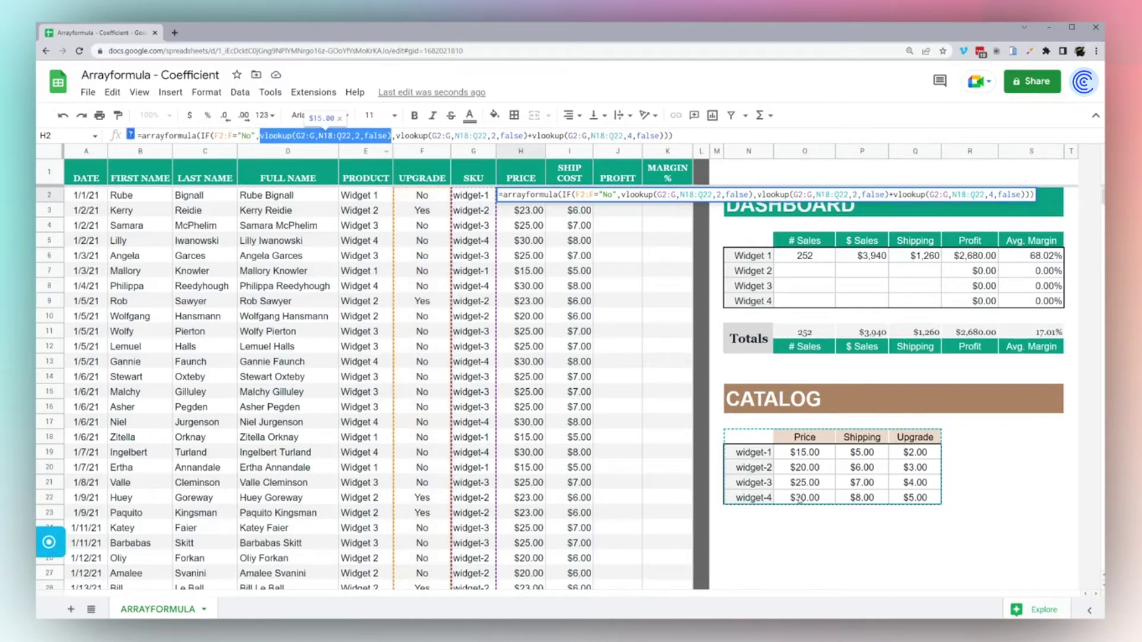
{"action": "left_click_drag", "start_coordinate": [396, 136], "coordinate": [664, 136]}
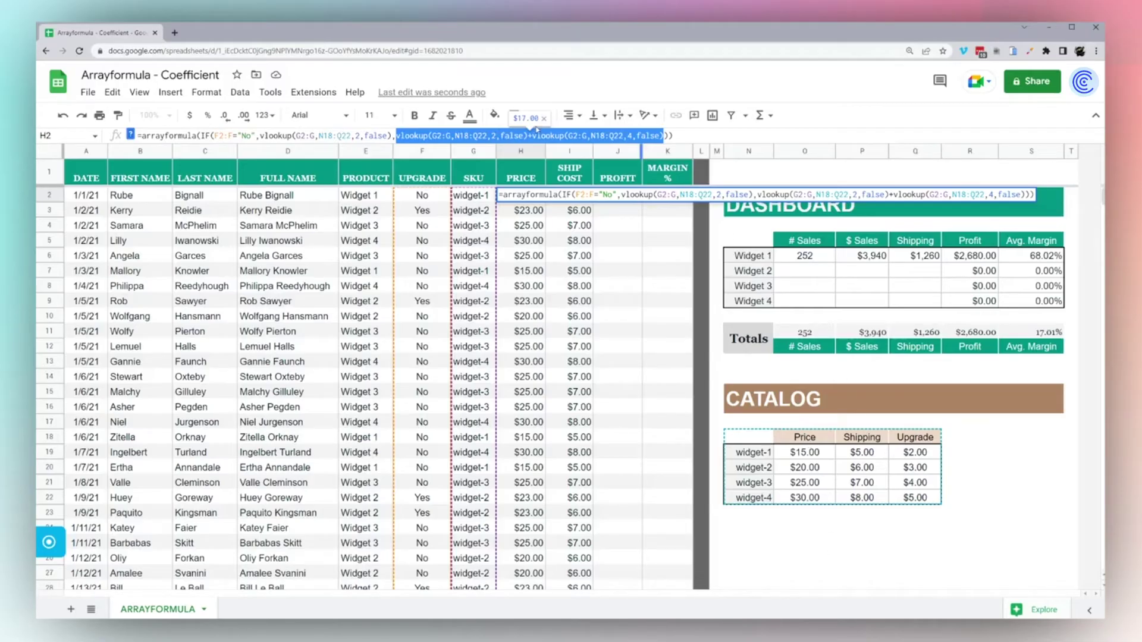
{"action": "key", "text": "Return"}
{"action": "left_click", "coordinate": [522, 197]}
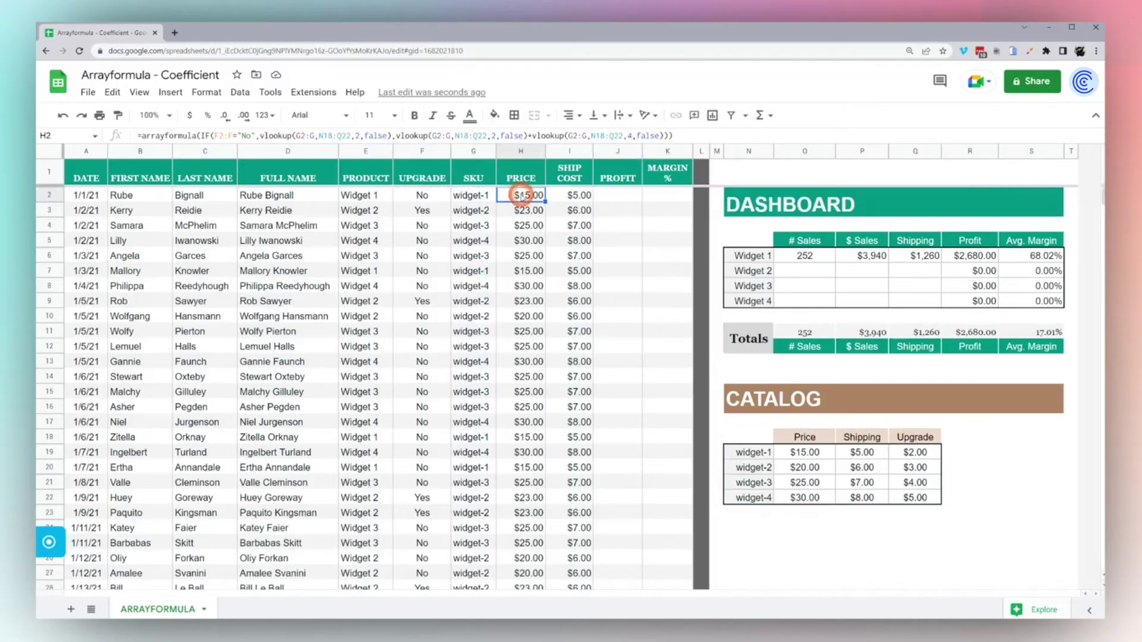
{"action": "left_click", "coordinate": [529, 207]}
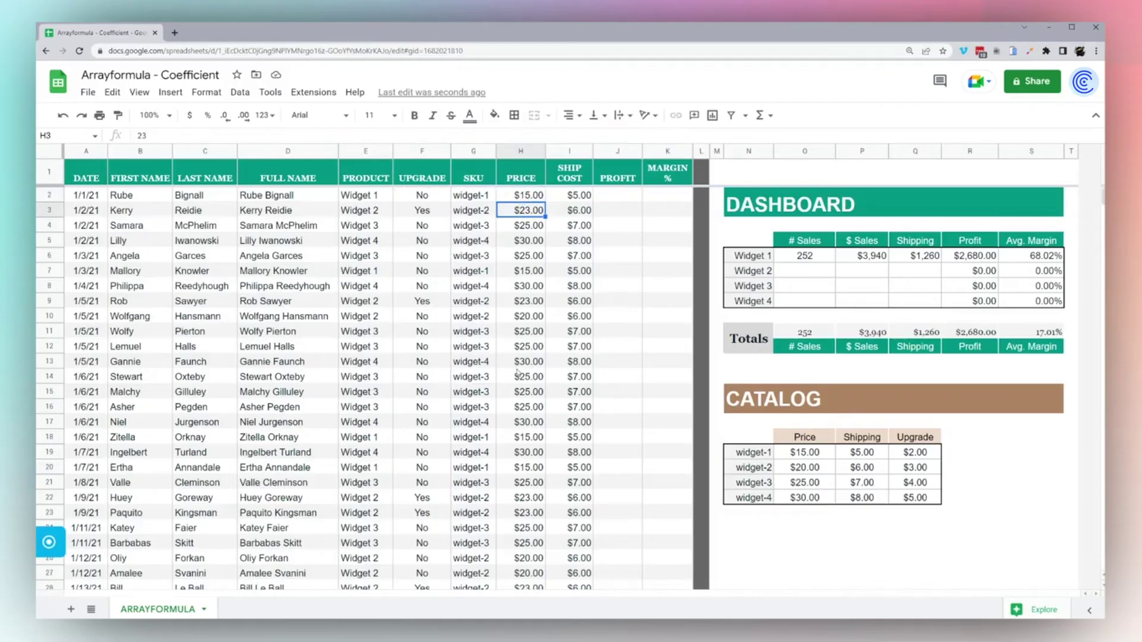
{"action": "left_click", "coordinate": [516, 302]}
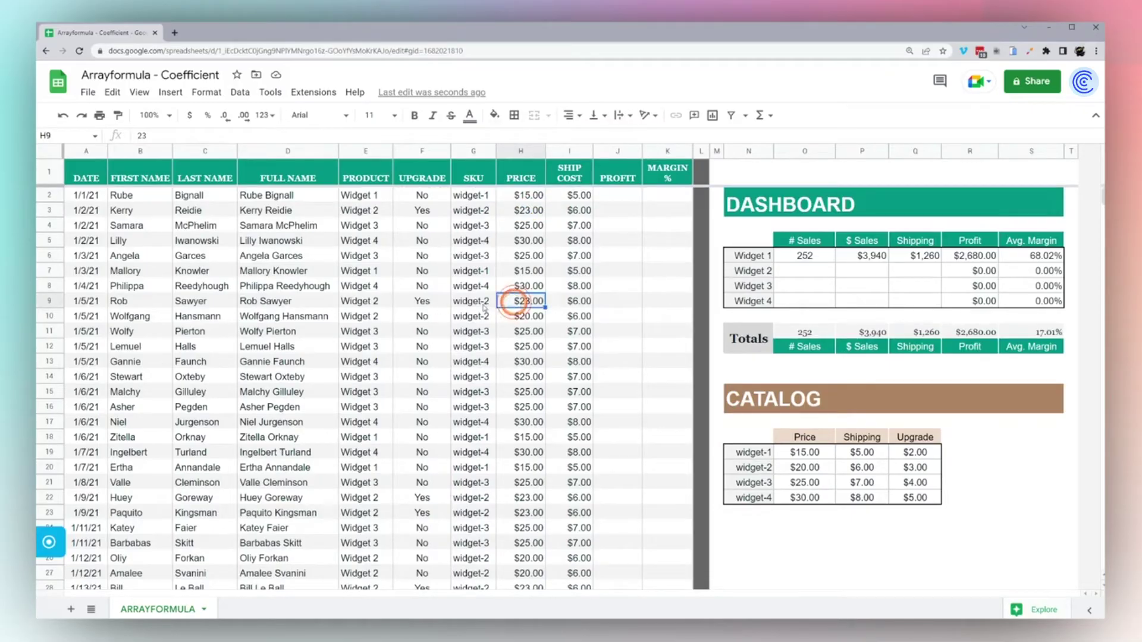
{"action": "left_click", "coordinate": [787, 470]}
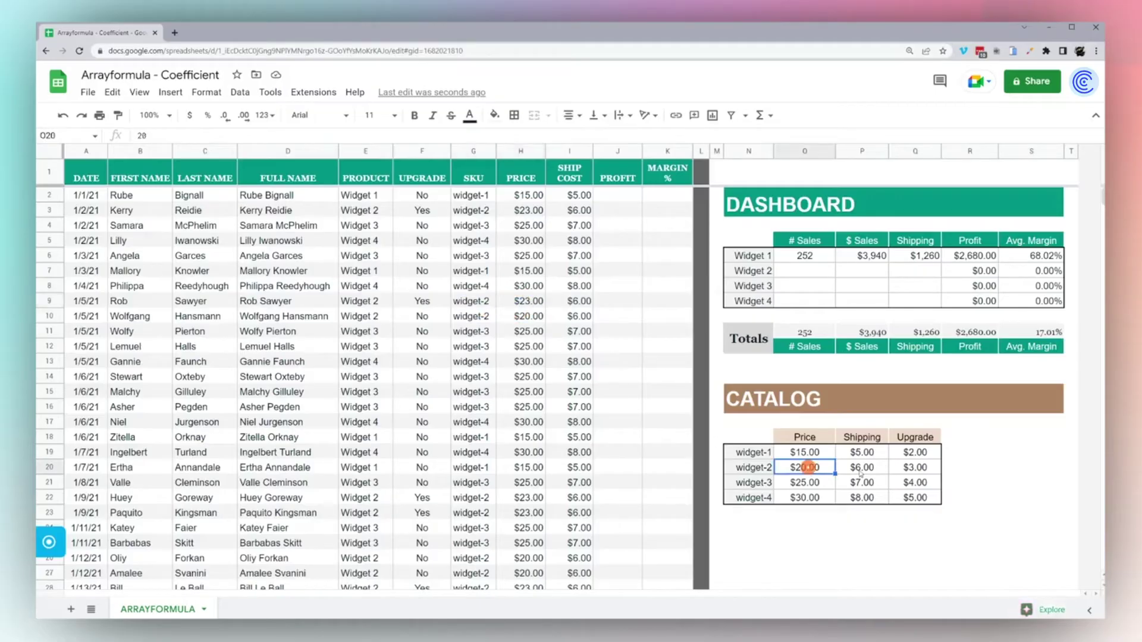
{"action": "left_click", "coordinate": [912, 468]}
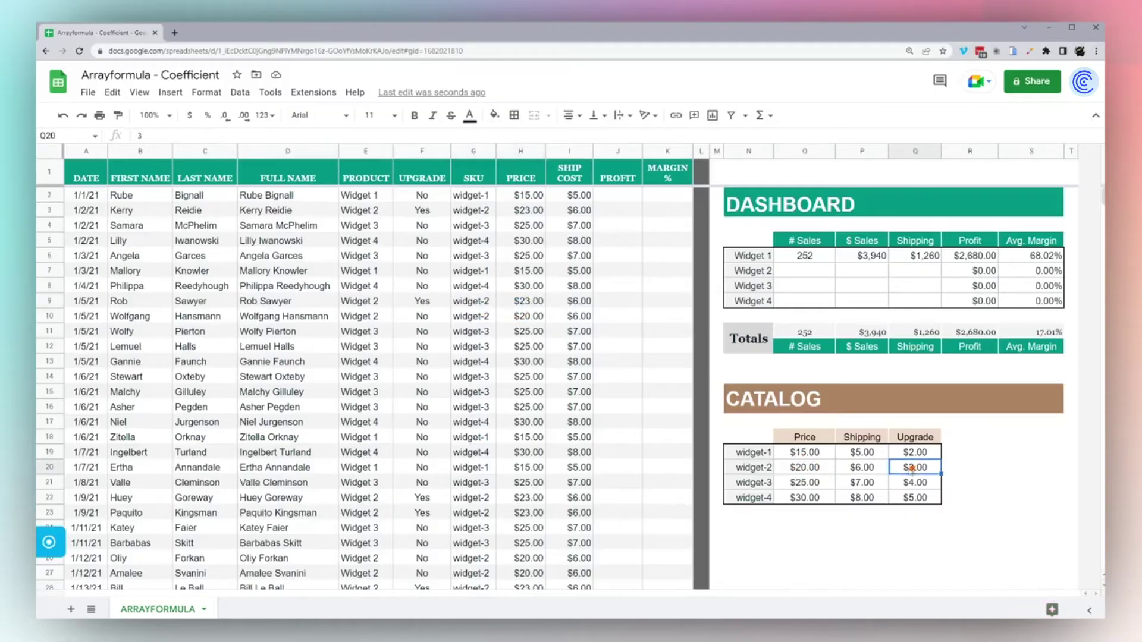
{"action": "left_click", "coordinate": [626, 201]}
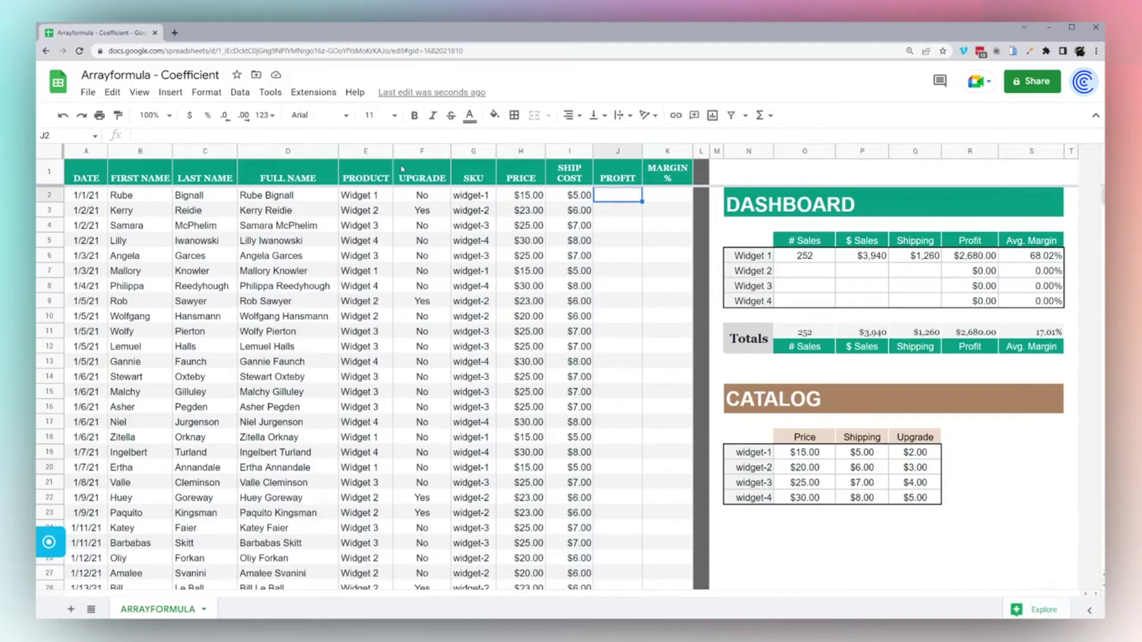
- Enter =H2-I2 in J2 for the first sale's profit
{"action": "type", "text": "="}
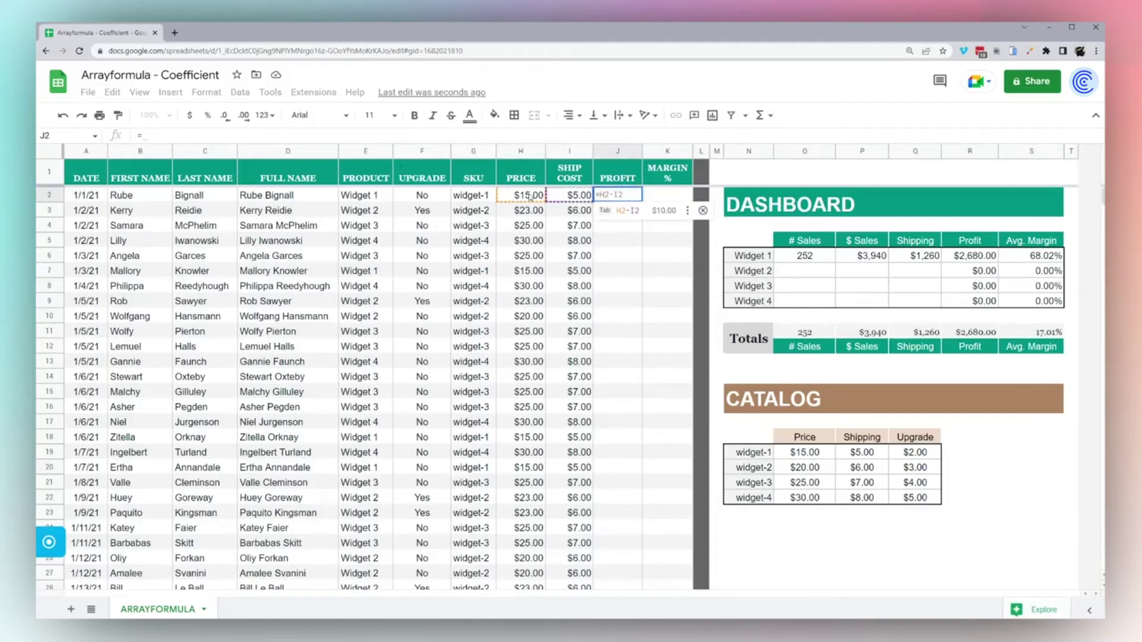
{"action": "left_click", "coordinate": [531, 196]}
{"action": "type", "text": "-"}
{"action": "left_click", "coordinate": [568, 194]}
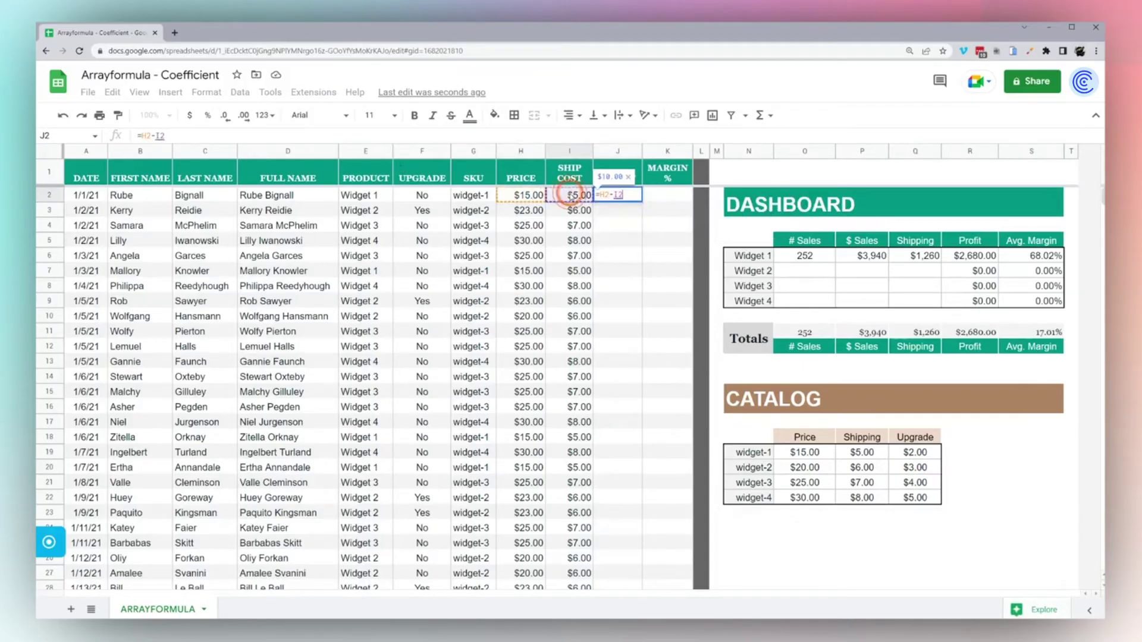
{"action": "key", "text": "Return"}
{"action": "key", "text": "Up"}
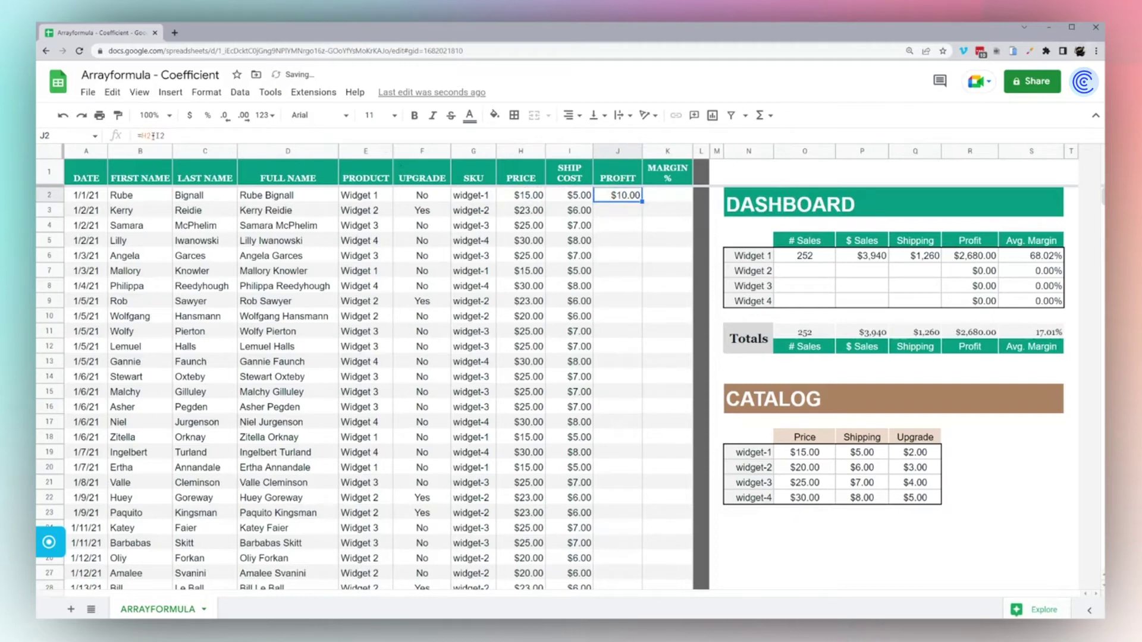
- Rewrite J2 as =arrayformula(H2:H-I2:I) to fill the whole PROFIT column
{"action": "left_click", "coordinate": [141, 136]}
{"action": "type", "text": "array"}
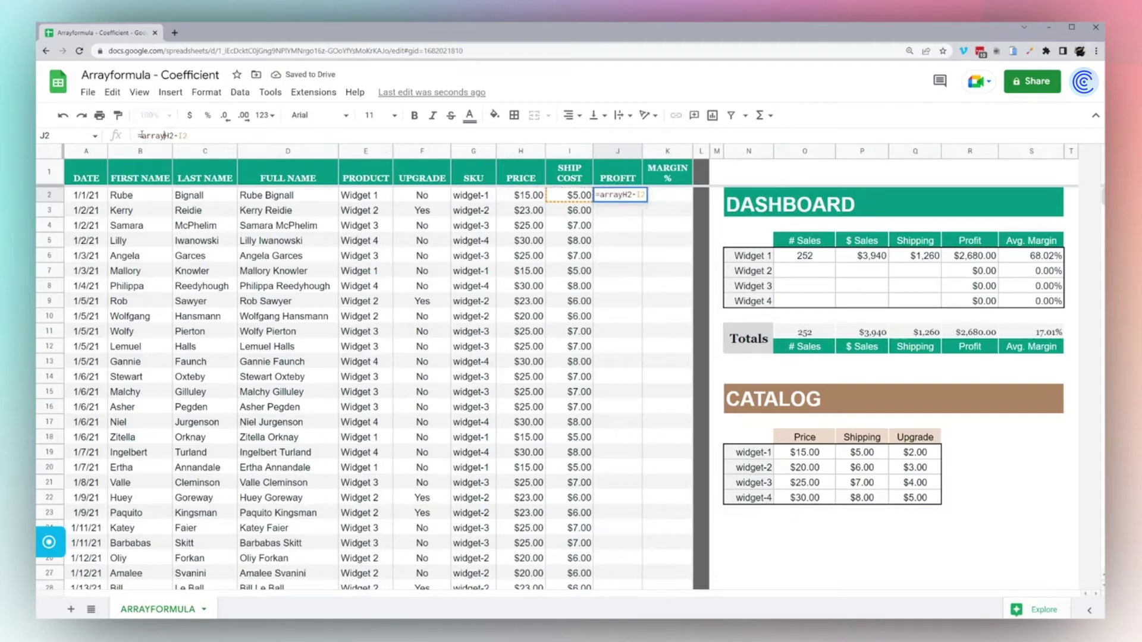
{"action": "type", "text": "formula("}
{"action": "key", "text": "Right"}
{"action": "key", "text": "Right"}
{"action": "type", "text": ":H"}
{"action": "key", "text": "Right"}
{"action": "key", "text": "Right"}
{"action": "key", "text": "Right"}
{"action": "type", "text": ":I"}
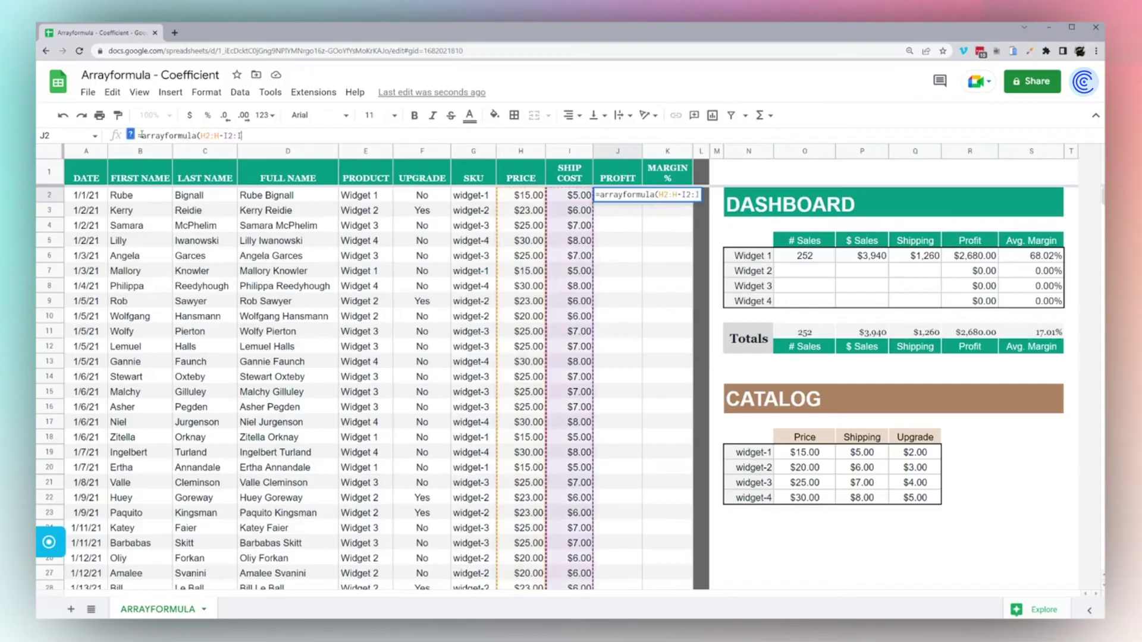
{"action": "type", "text": ")"}
{"action": "key", "text": "Return"}
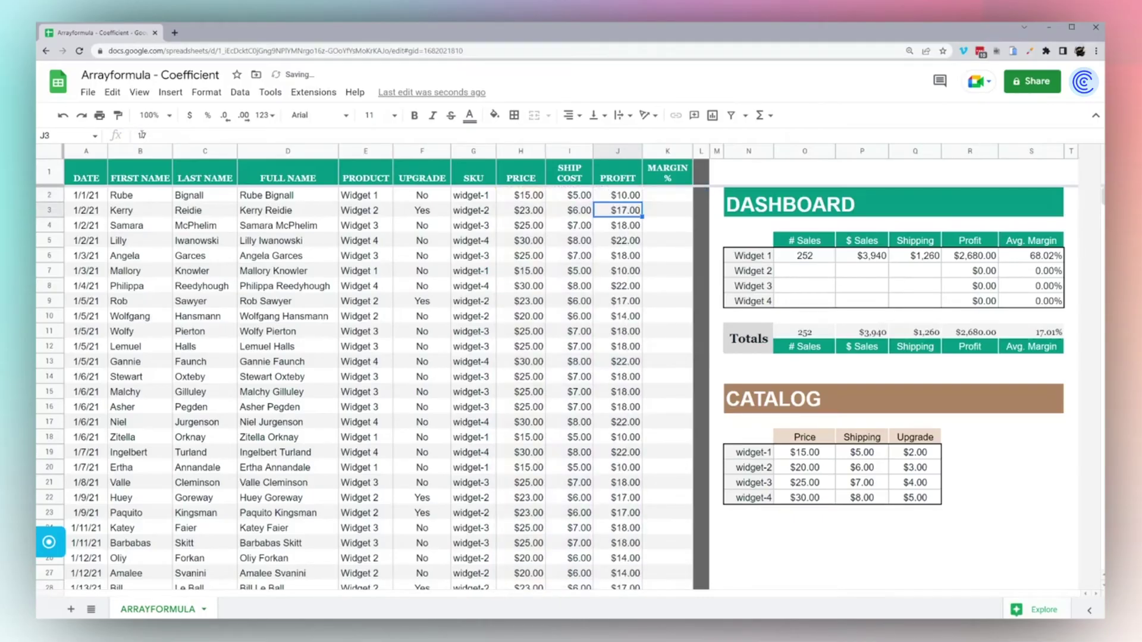
- Enter =J2/H2 in K2, replacing the mistaken I2 divisor with H2
{"action": "left_click", "coordinate": [671, 196]}
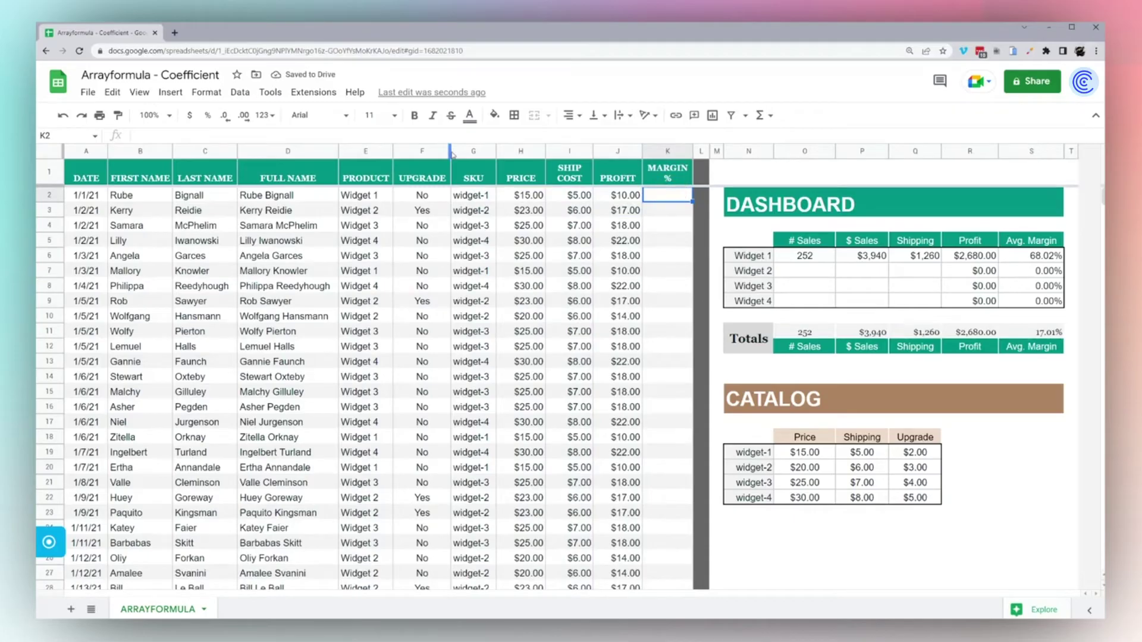
{"action": "type", "text": "=J2/I2"}
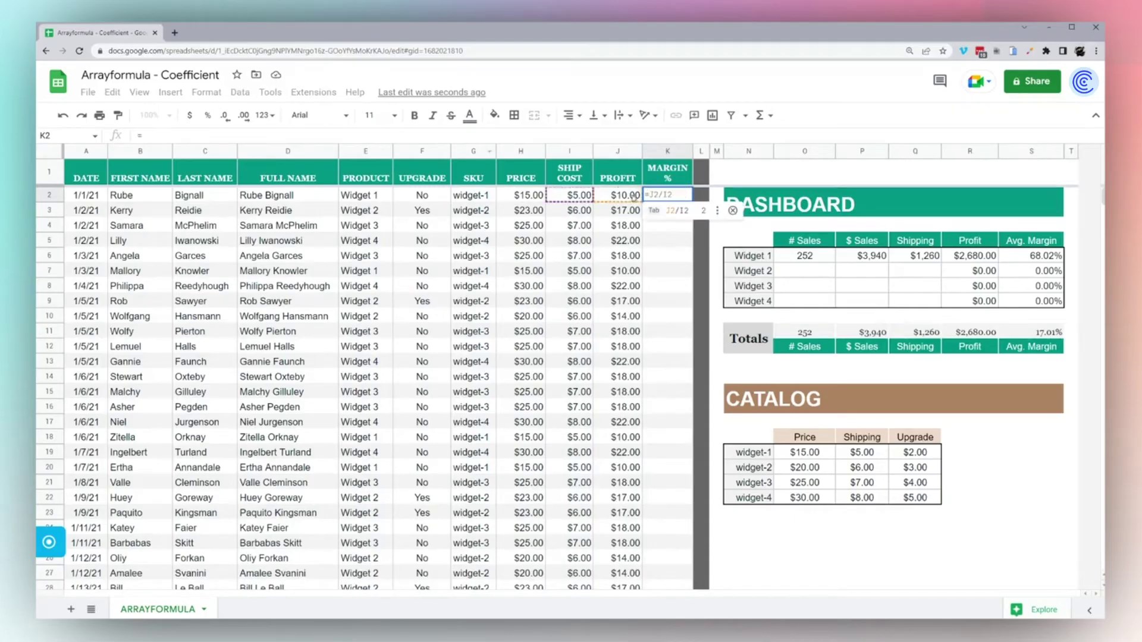
{"action": "key", "text": "BackSpace"}
{"action": "key", "text": "BackSpace"}
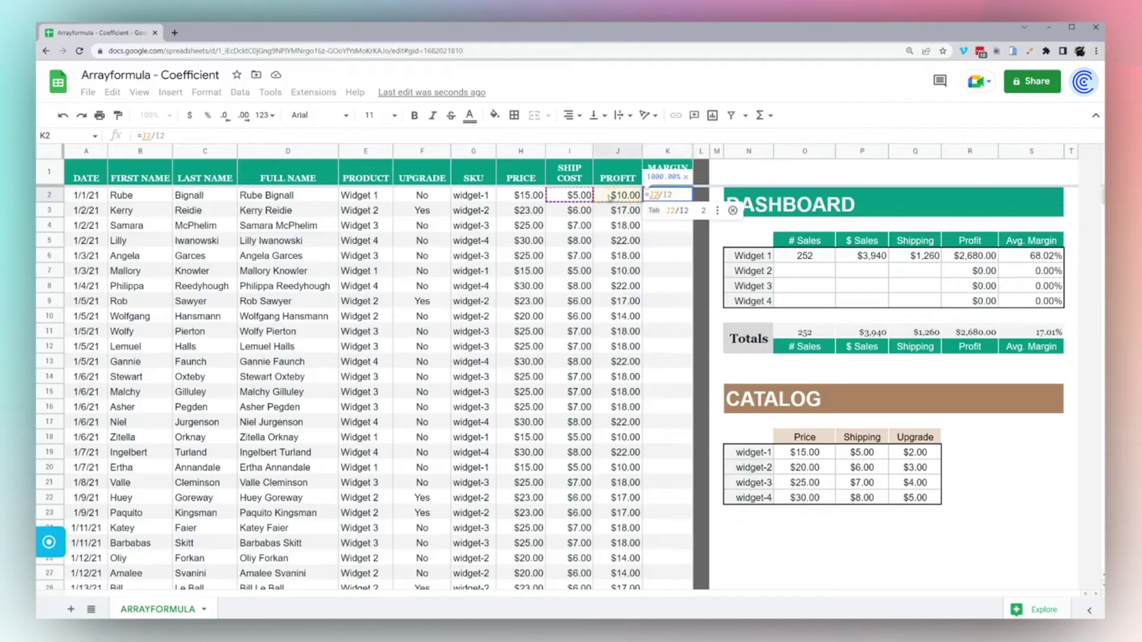
{"action": "left_click", "coordinate": [528, 195]}
{"action": "key", "text": "Return"}
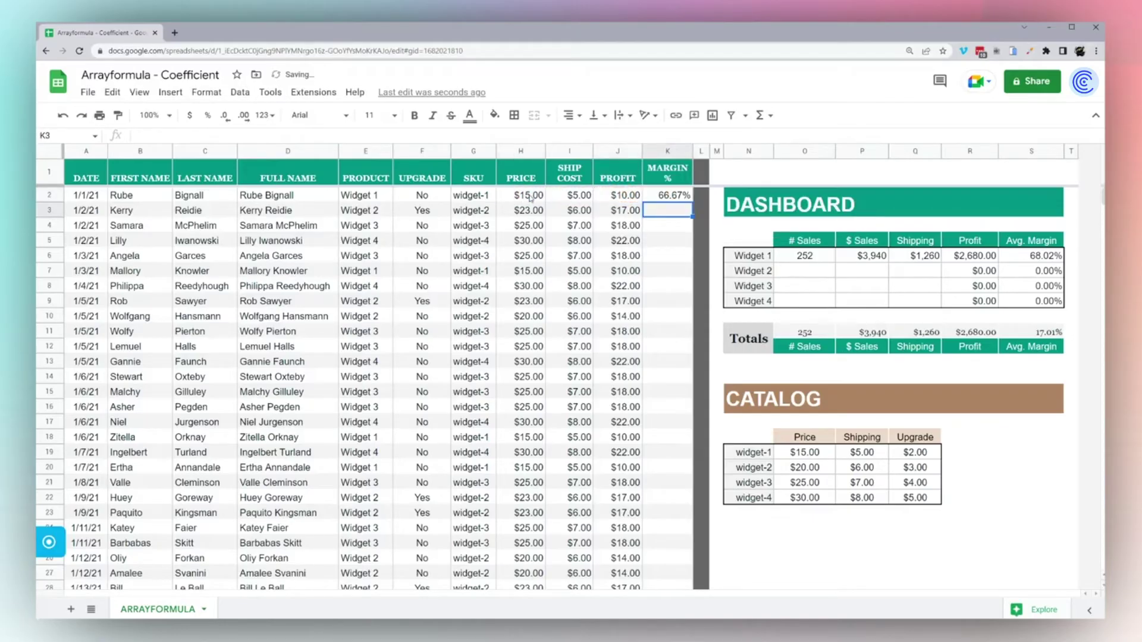
{"action": "left_click", "coordinate": [667, 195]}
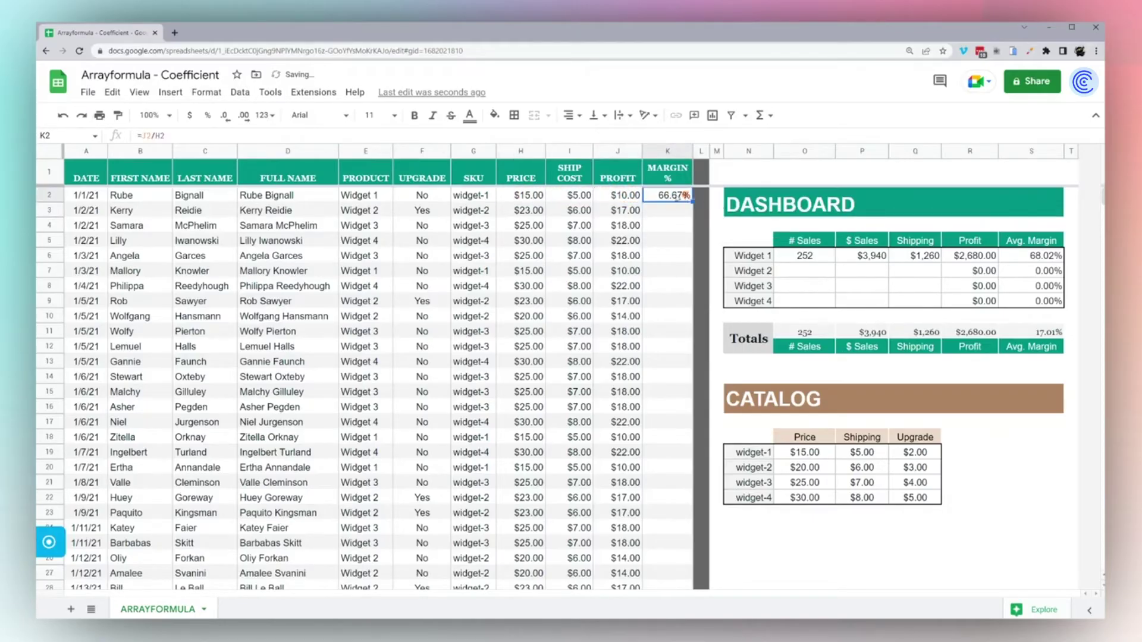
- Convert K2 to =arrayformula(J2:J/H2:H), giving margins like 66.67% and 73.91%
{"action": "left_click", "coordinate": [138, 135]}
{"action": "type", "text": "arrayformu"}
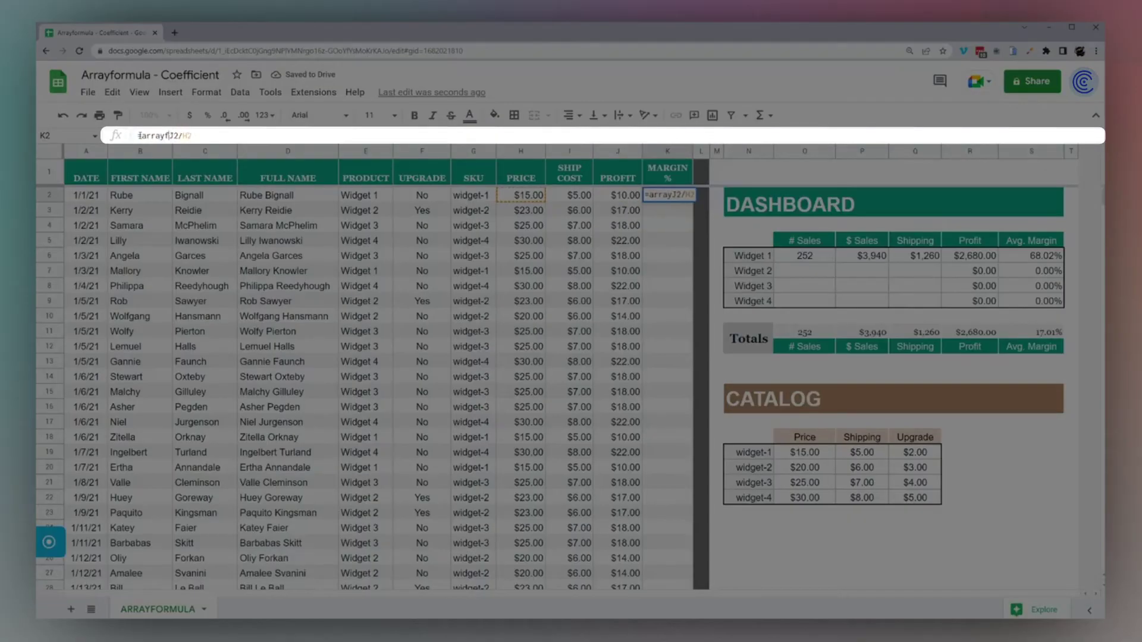
{"action": "type", "text": "la("}
{"action": "key", "text": "Right"}
{"action": "key", "text": "Right"}
{"action": "type", "text": ":J"}
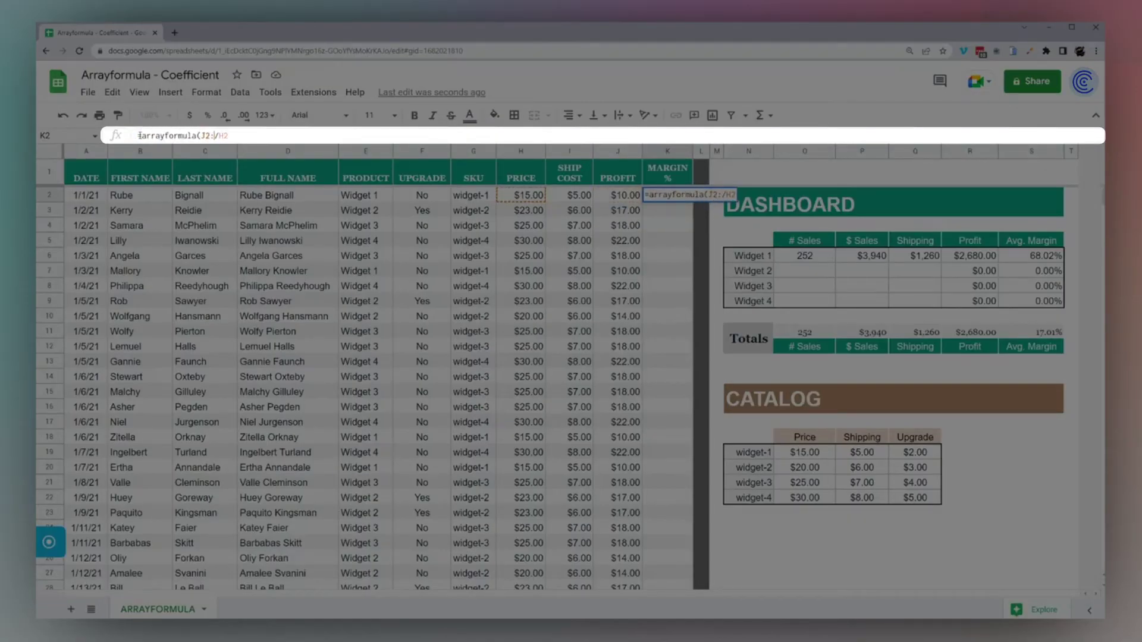
{"action": "type", "text": ":H"}
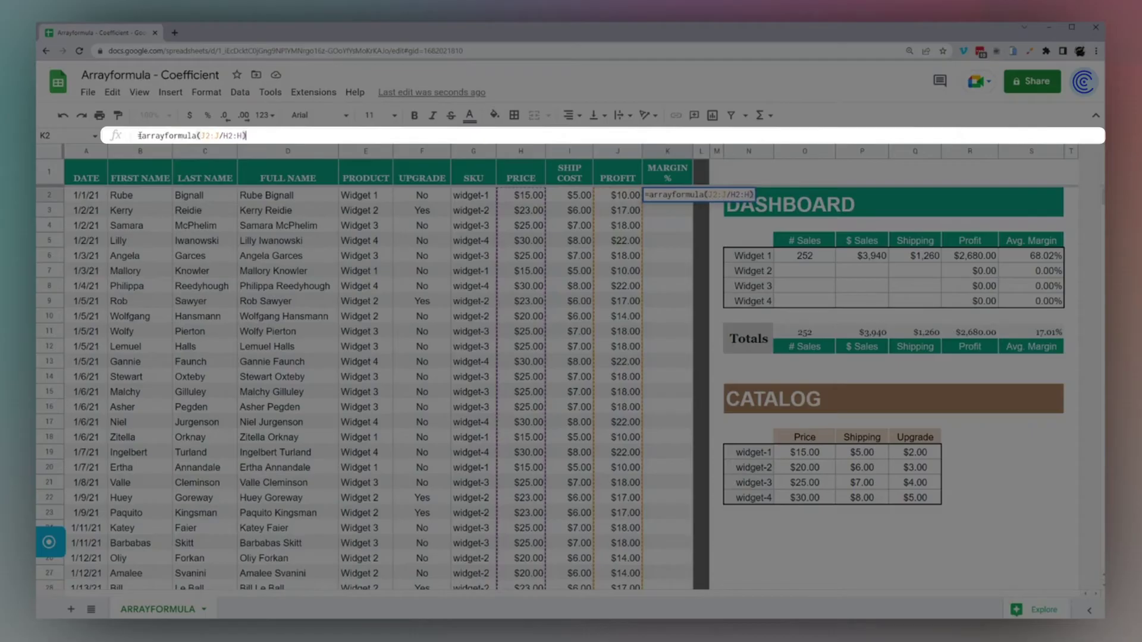
{"action": "key", "text": "Return"}
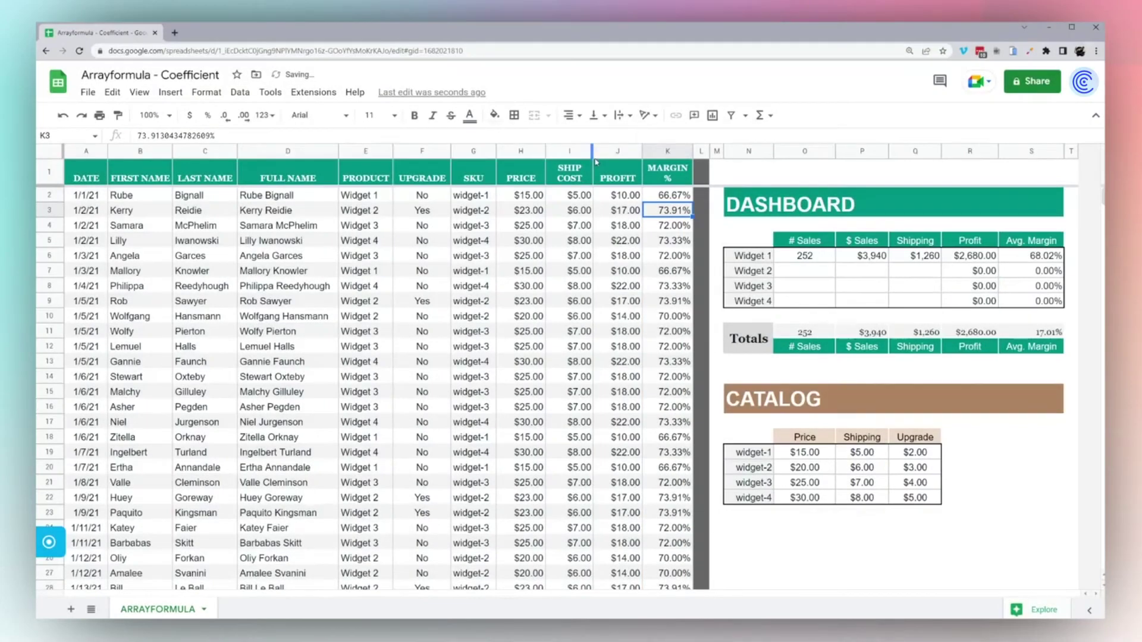
{"action": "left_click", "coordinate": [664, 195]}
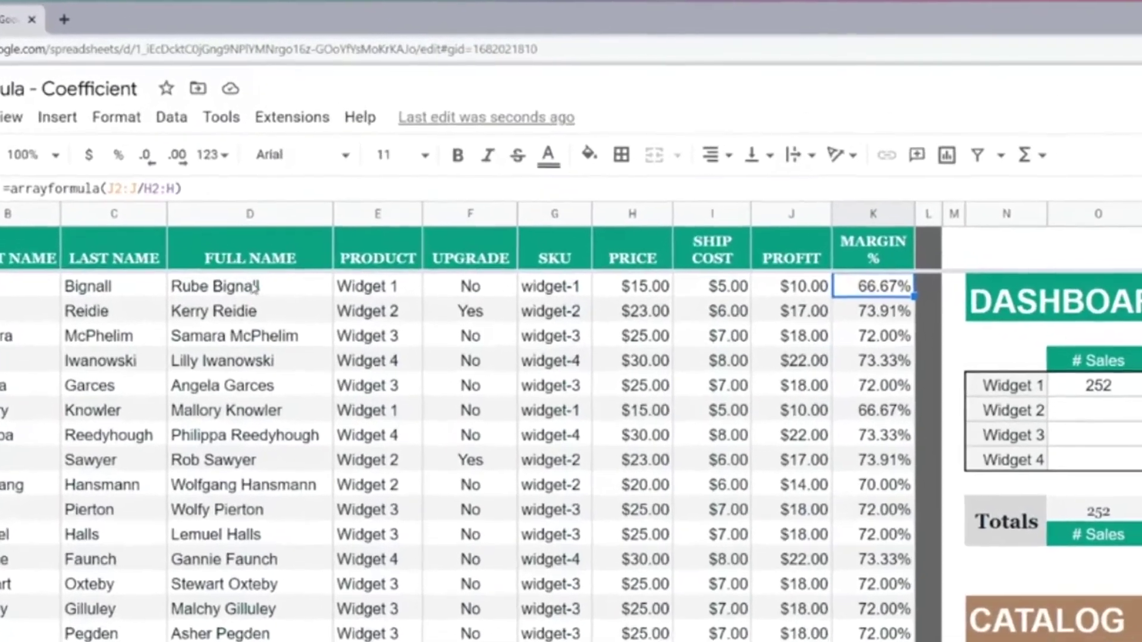
{"action": "left_click", "coordinate": [254, 288]}
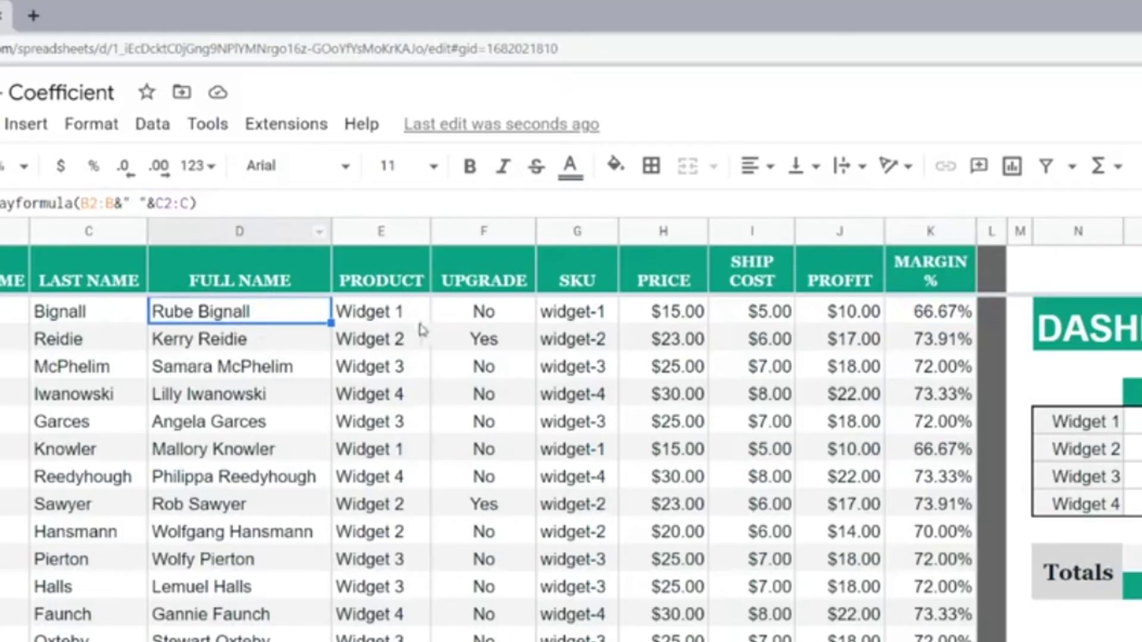
{"action": "left_click", "coordinate": [657, 311]}
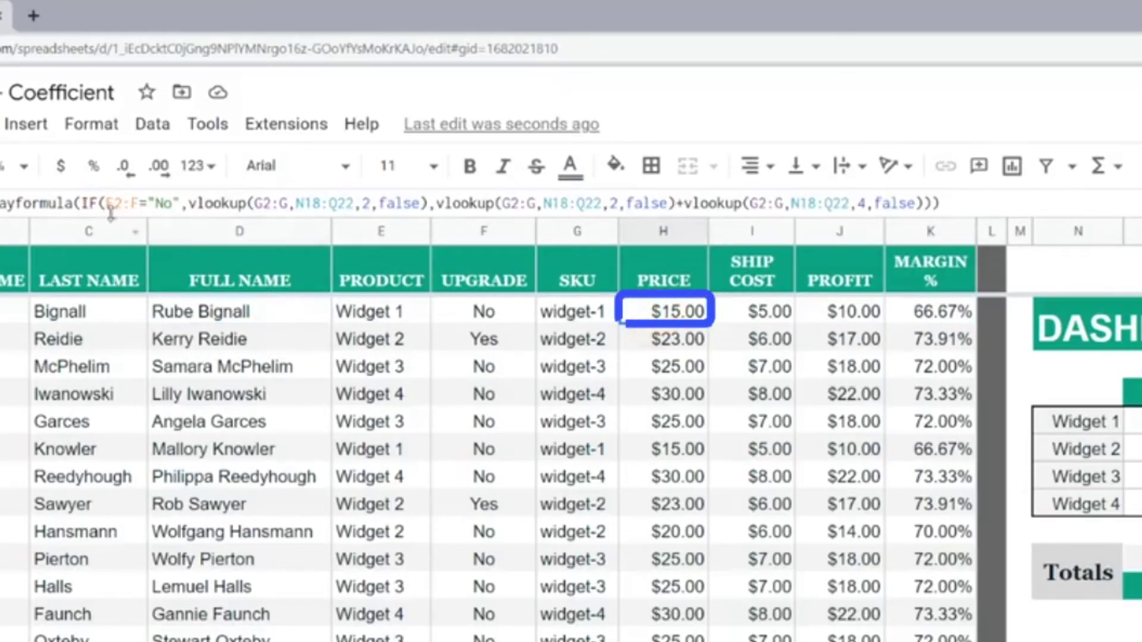
{"action": "left_click", "coordinate": [645, 308]}
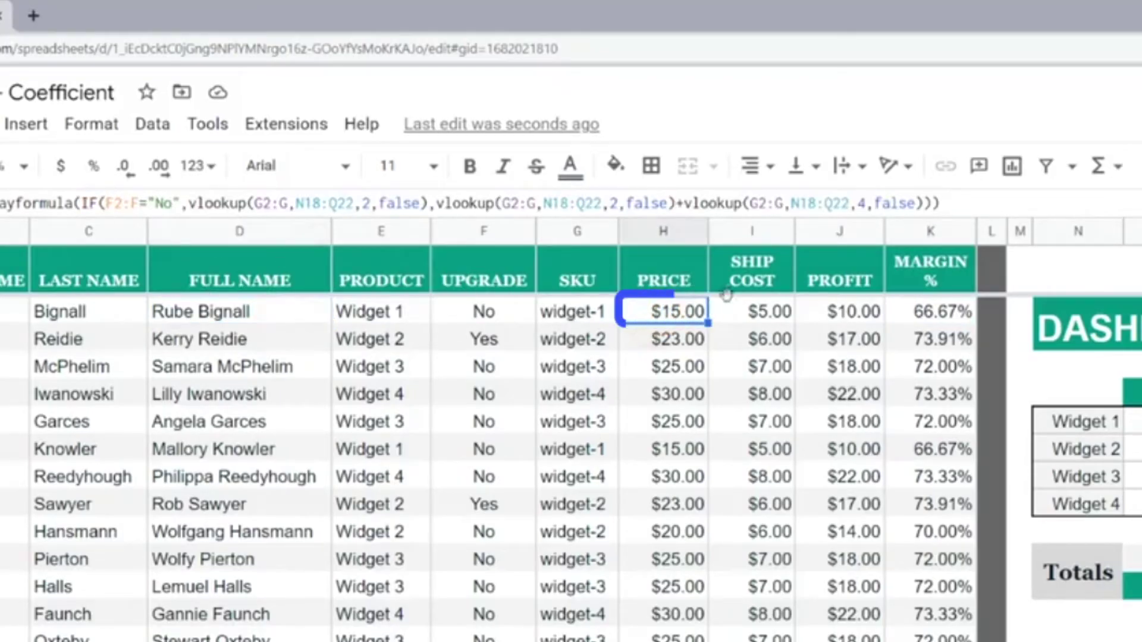
{"action": "left_click", "coordinate": [752, 309]}
{"action": "left_click", "coordinate": [854, 311]}
{"action": "left_click", "coordinate": [952, 314]}
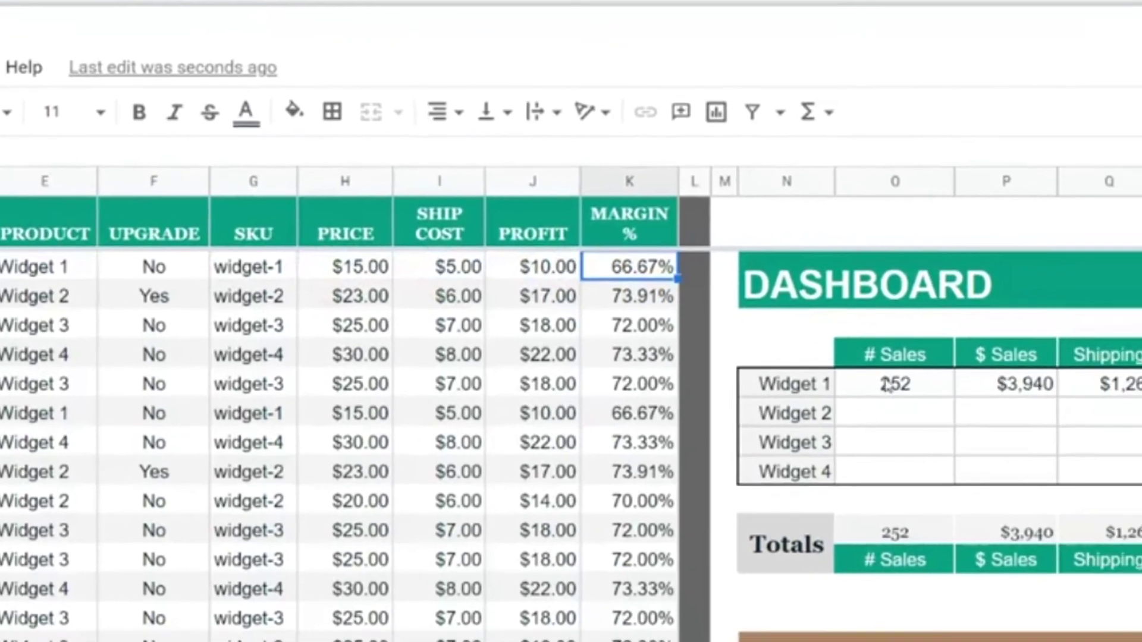
{"action": "left_click", "coordinate": [821, 386]}
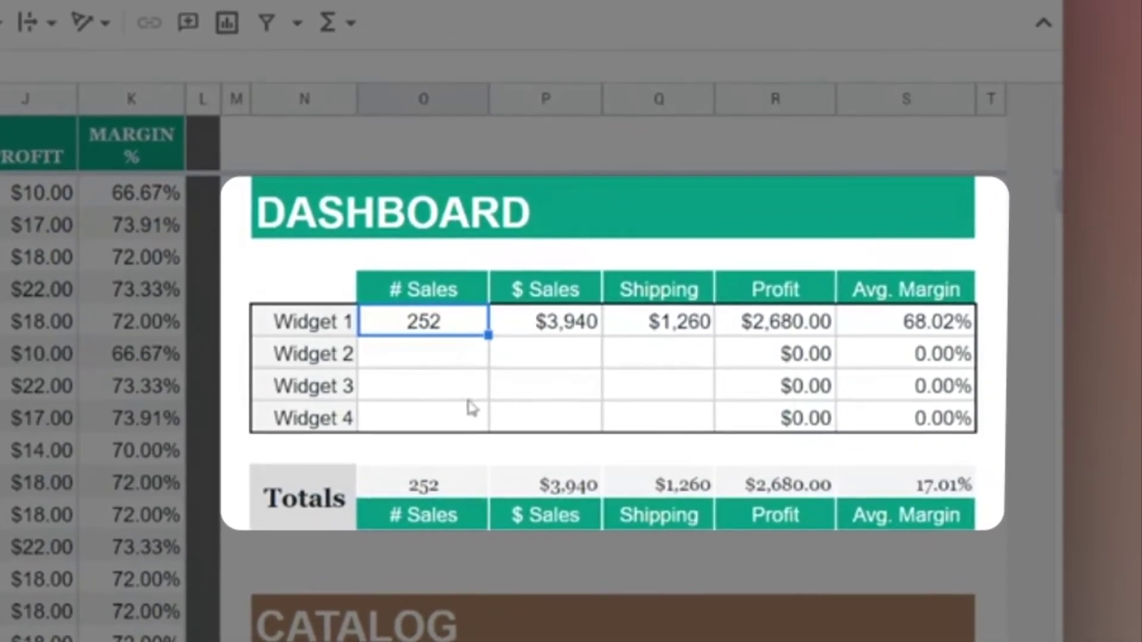
- Inspect the Widget 1 # Sales COUNTIF formula without changing it
{"action": "left_click", "coordinate": [317, 262]}
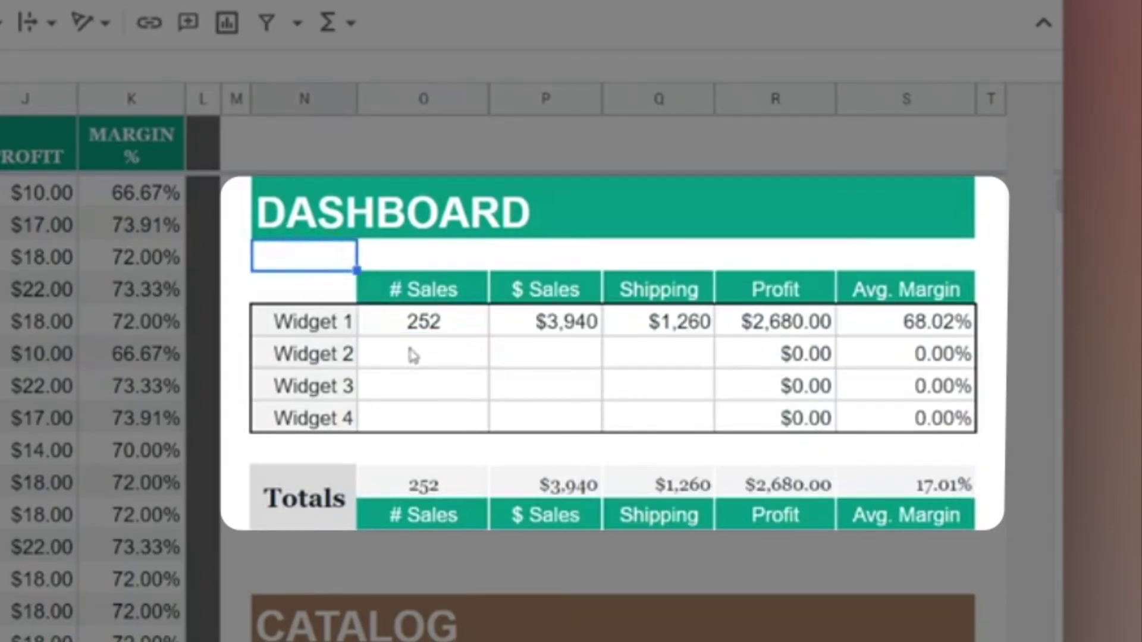
{"action": "left_click", "coordinate": [414, 326]}
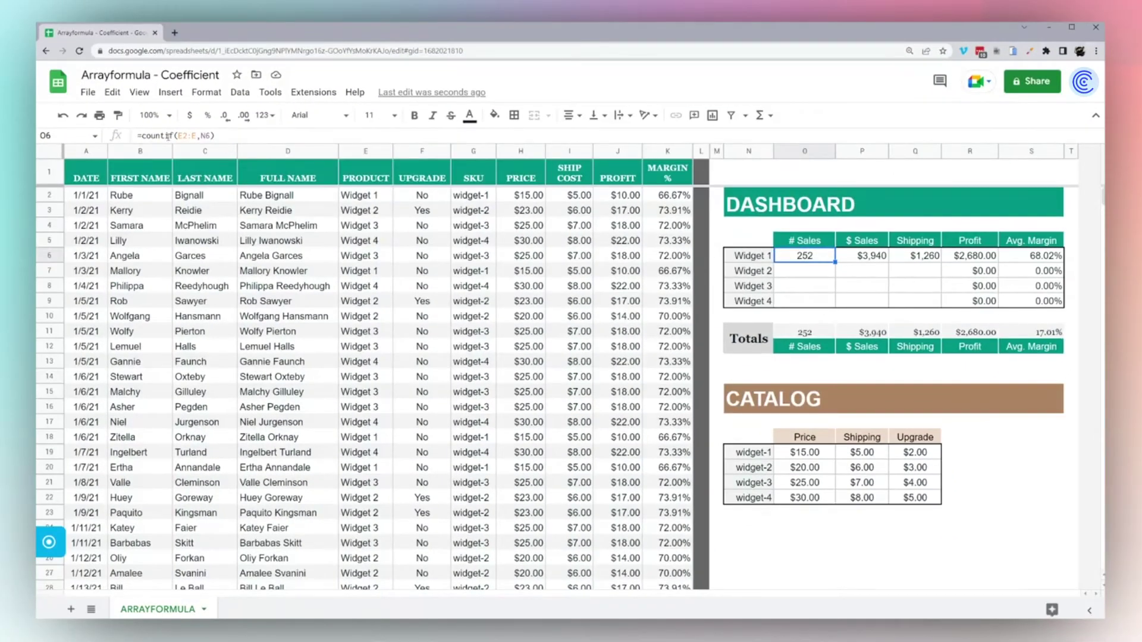
{"action": "left_click", "coordinate": [183, 136]}
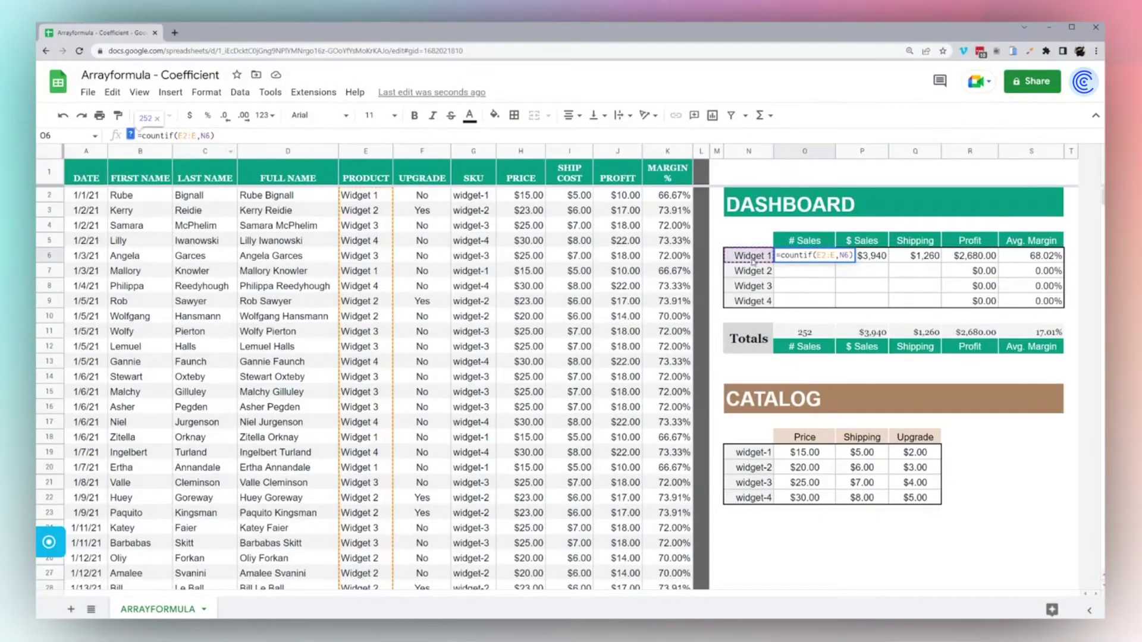
{"action": "left_click", "coordinate": [751, 258]}
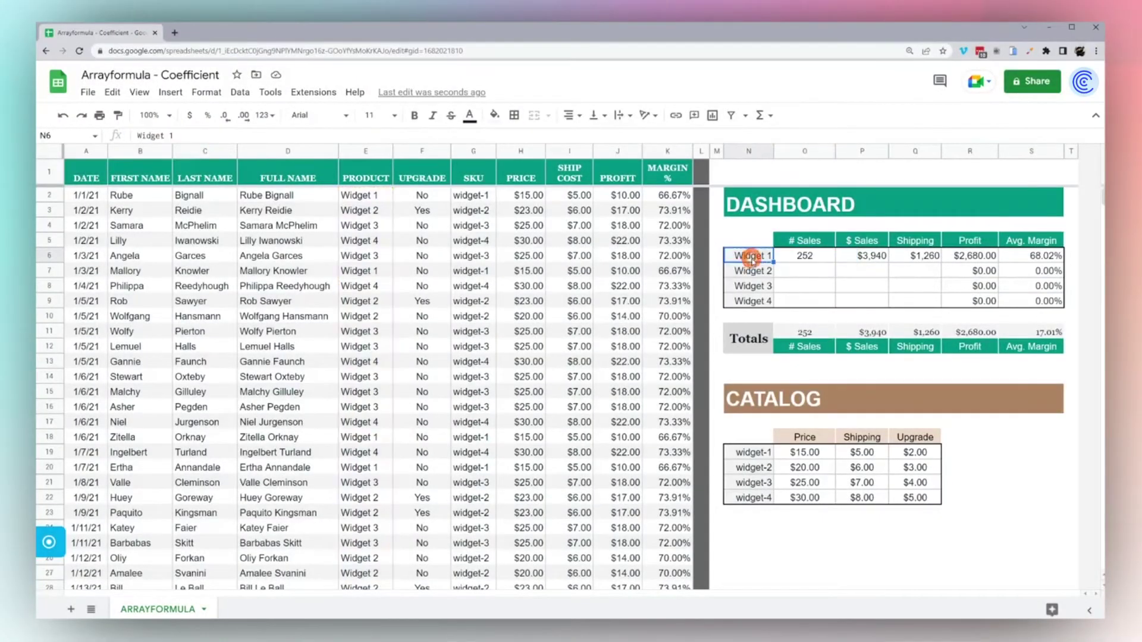
- Rewrite O6 as =arrayformula(countif(E2:E,N6:N9)), counting 252, 217, 274 and 238
{"action": "left_click", "coordinate": [803, 258]}
{"action": "left_click", "coordinate": [213, 136]}
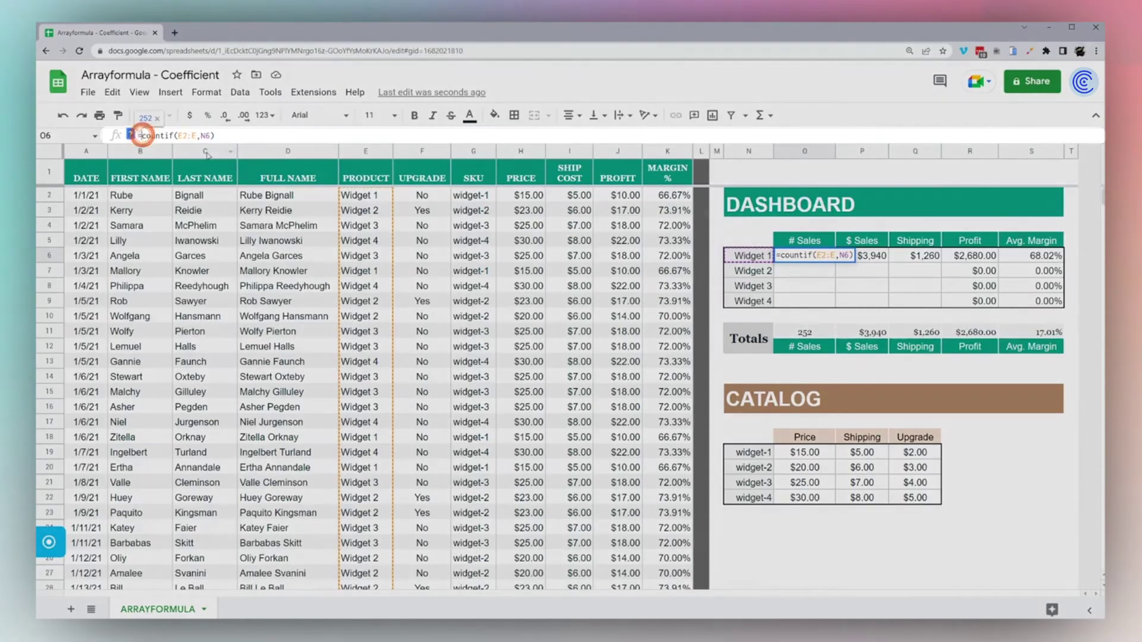
{"action": "type", "text": "arrayformula("}
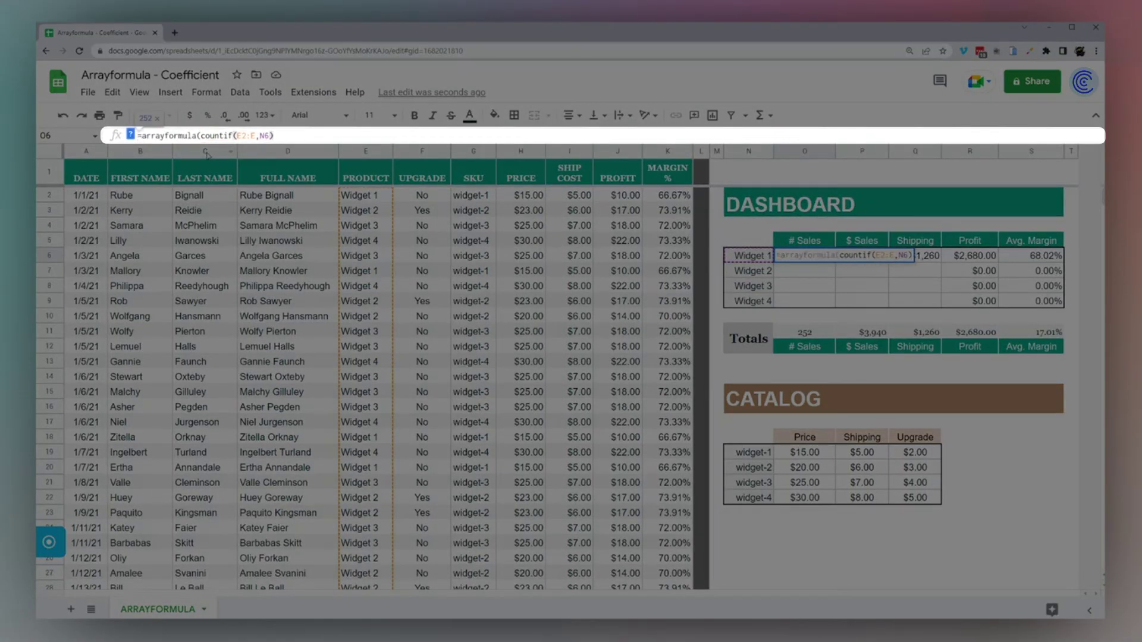
{"action": "type", "text": ")"}
{"action": "key", "text": "Left"}
{"action": "key", "text": "Left"}
{"action": "type", "text": ":"}
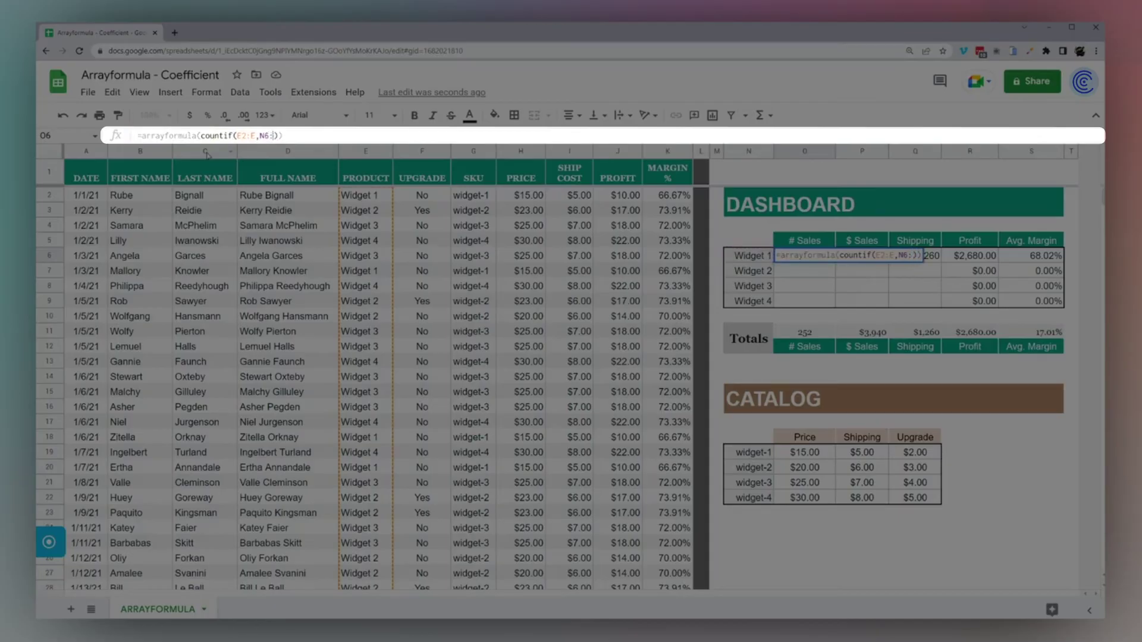
{"action": "type", "text": "N9"}
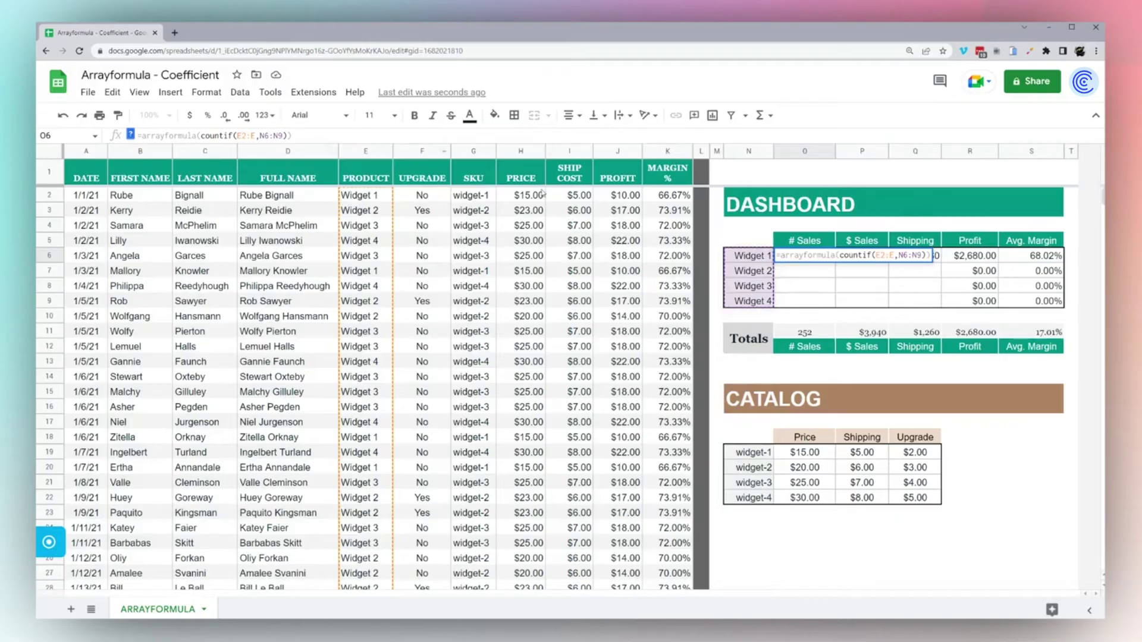
{"action": "key", "text": "Return"}
{"action": "left_click", "coordinate": [816, 257]}
- Wrap the Widget 1 $ Sales SUMIF in ARRAYFORMULA with criteria range N6:N9
{"action": "left_click", "coordinate": [872, 257]}
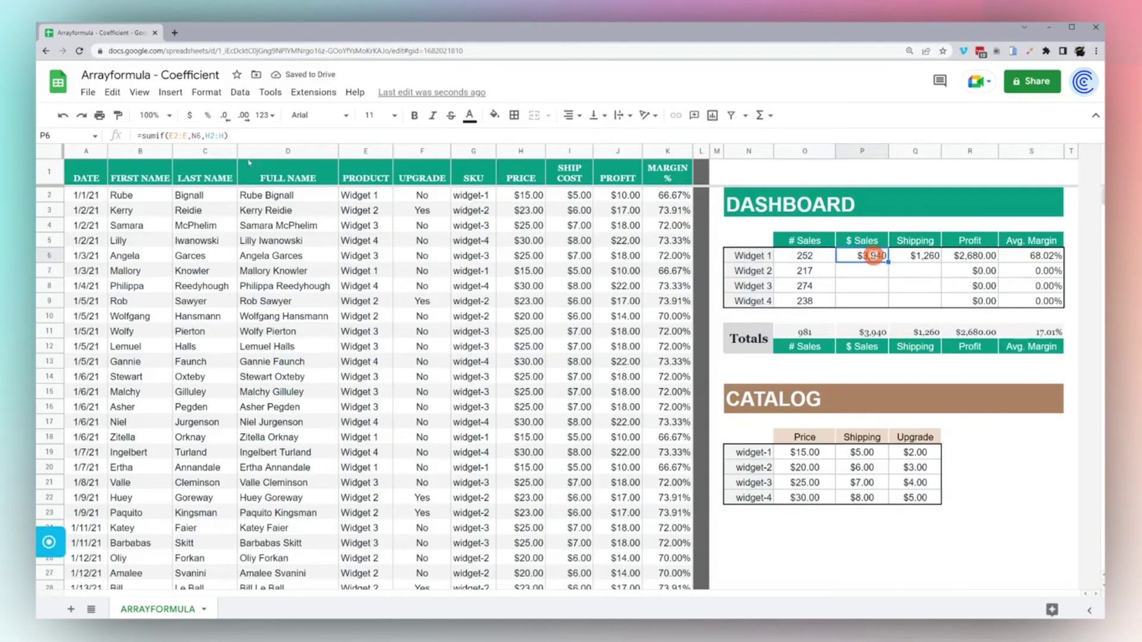
{"action": "left_click", "coordinate": [140, 136]}
{"action": "type", "text": "a"}
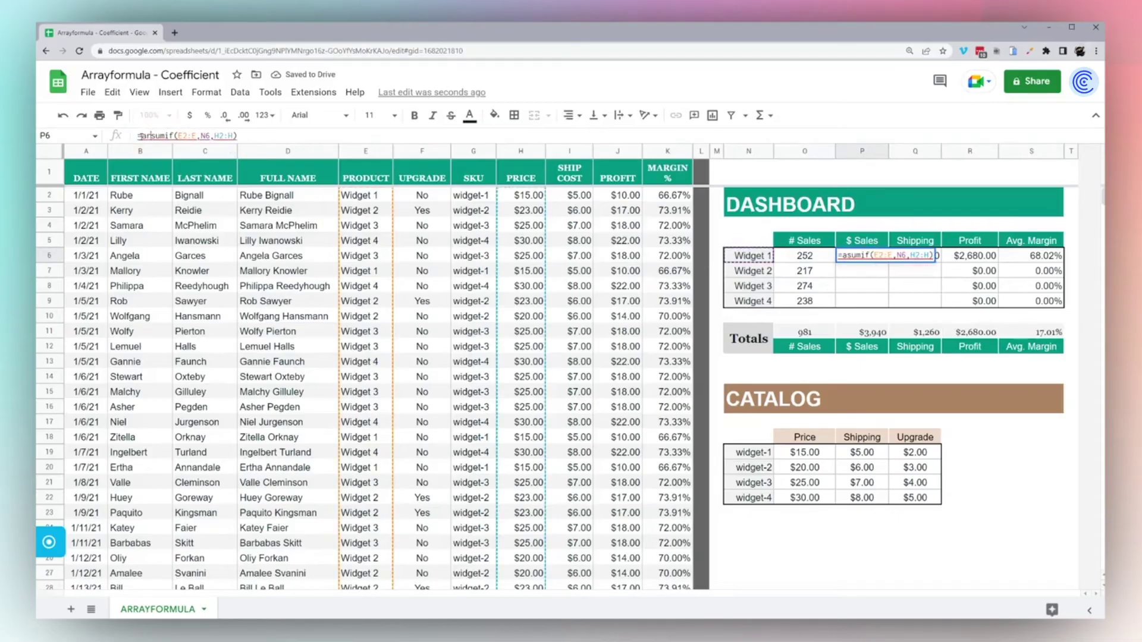
{"action": "type", "text": "rrayformula("}
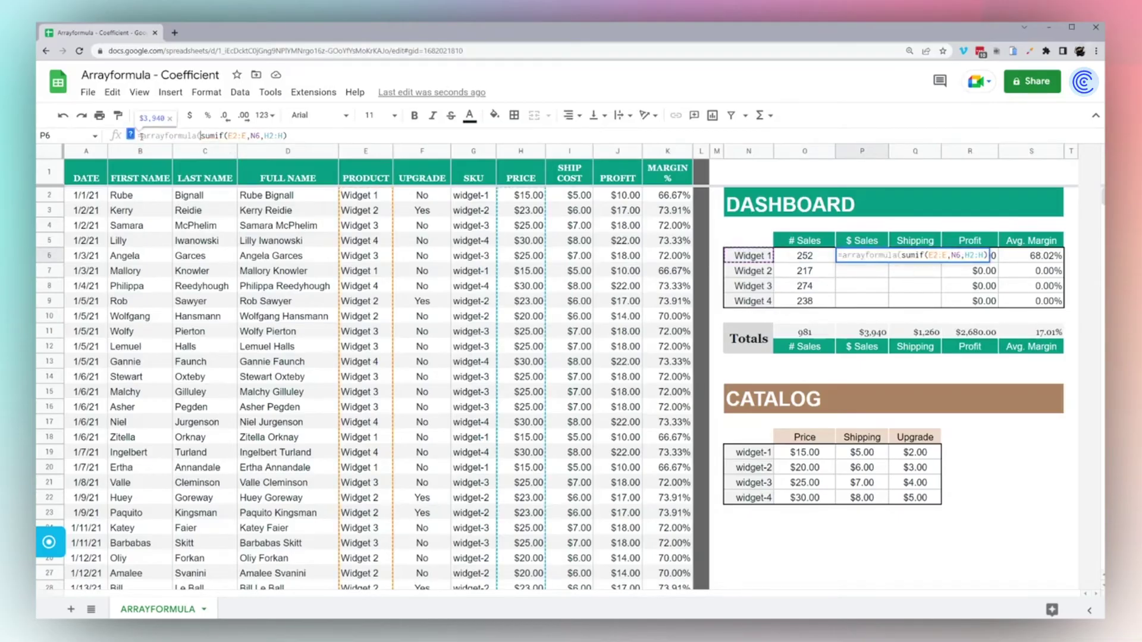
{"action": "key", "text": "Right"}
{"action": "key", "text": "Right"}
{"action": "key", "text": "Right"}
{"action": "key", "text": "Right"}
{"action": "key", "text": "Right"}
{"action": "key", "text": "Right"}
{"action": "key", "text": "Right"}
{"action": "key", "text": "Right"}
{"action": "key", "text": "Right"}
{"action": "key", "text": "Right"}
{"action": "key", "text": "Right"}
{"action": "key", "text": "Right"}
{"action": "key", "text": "Right"}
{"action": "type", "text": ":N"}
{"action": "key", "text": "End"}
{"action": "type", "text": ")"}
{"action": "key", "text": "Return"}
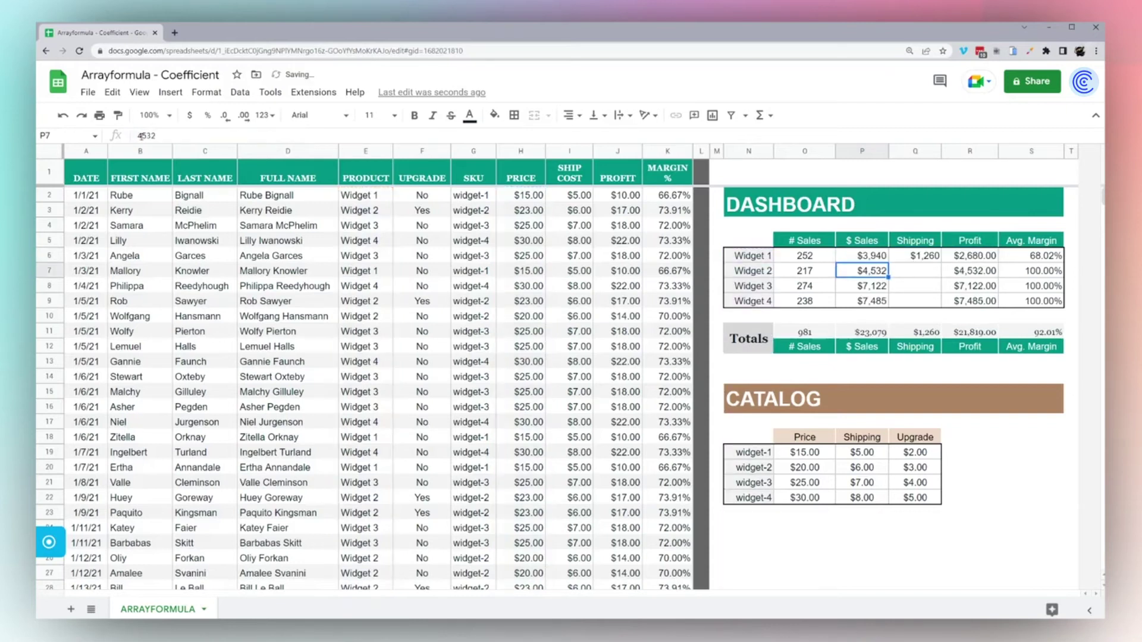
- Set Q6 to =arrayformula(sumif(E2:E,N6:N9,I2:I)), totalling $6,384 in shipping
{"action": "left_click", "coordinate": [906, 255]}
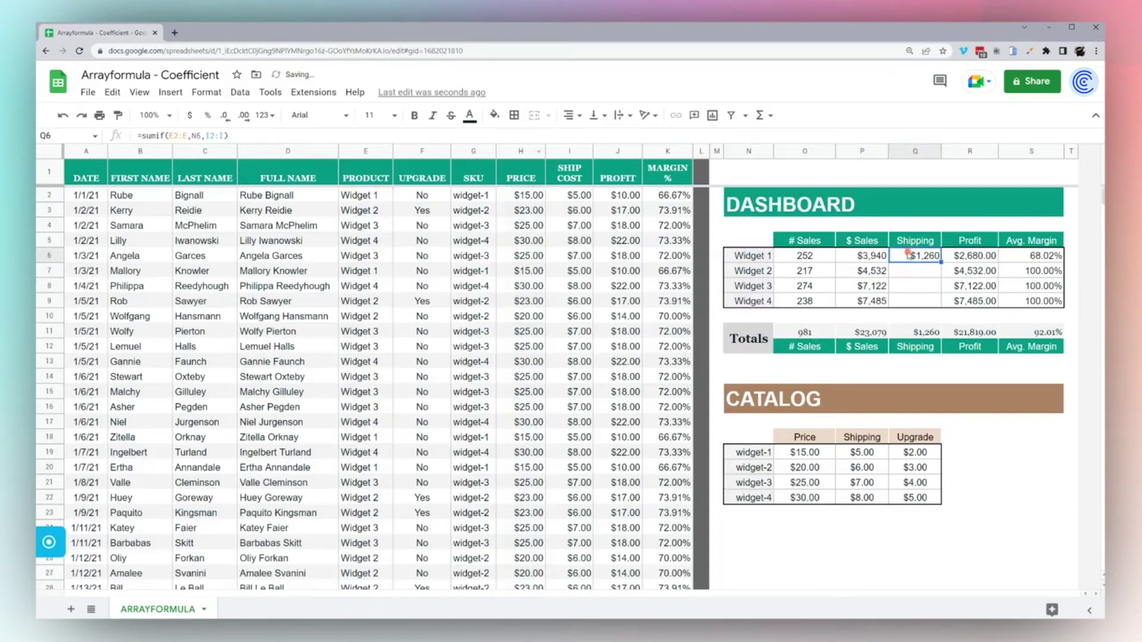
{"action": "left_click", "coordinate": [144, 136]}
{"action": "type", "text": "arrayform"}
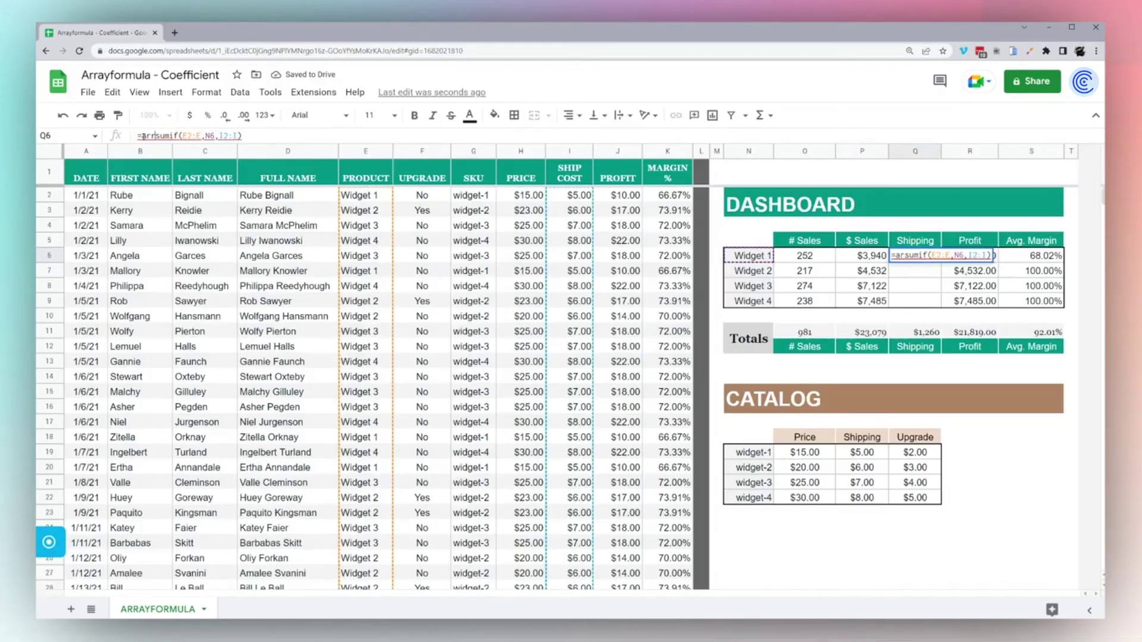
{"action": "type", "text": "ula(sumif(E2"}
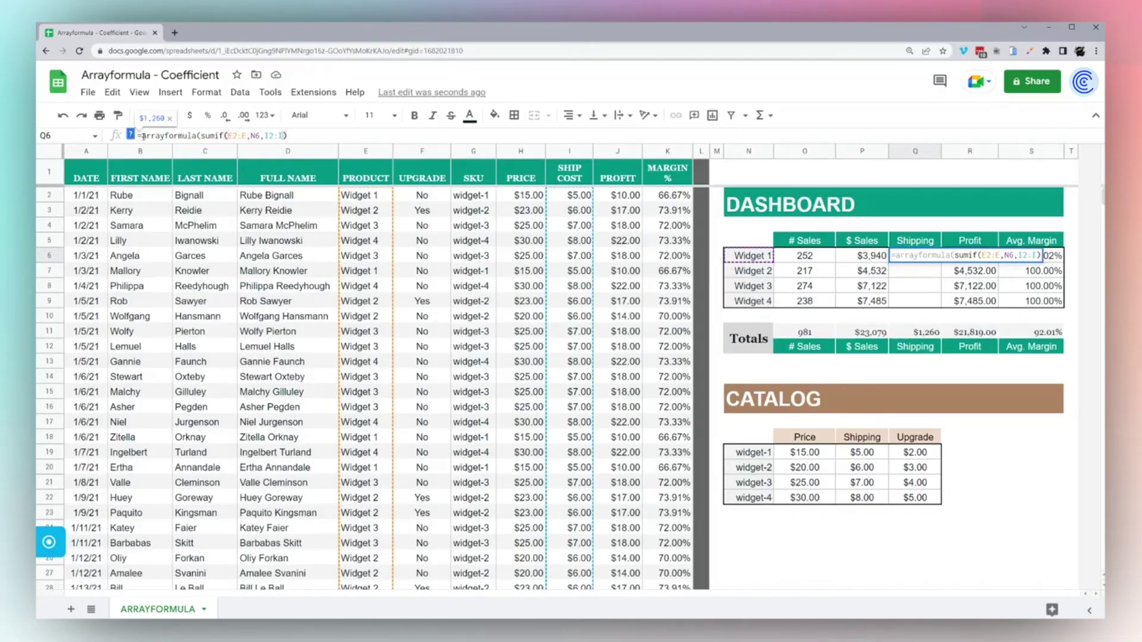
{"action": "type", "text": ":E,N6:N"}
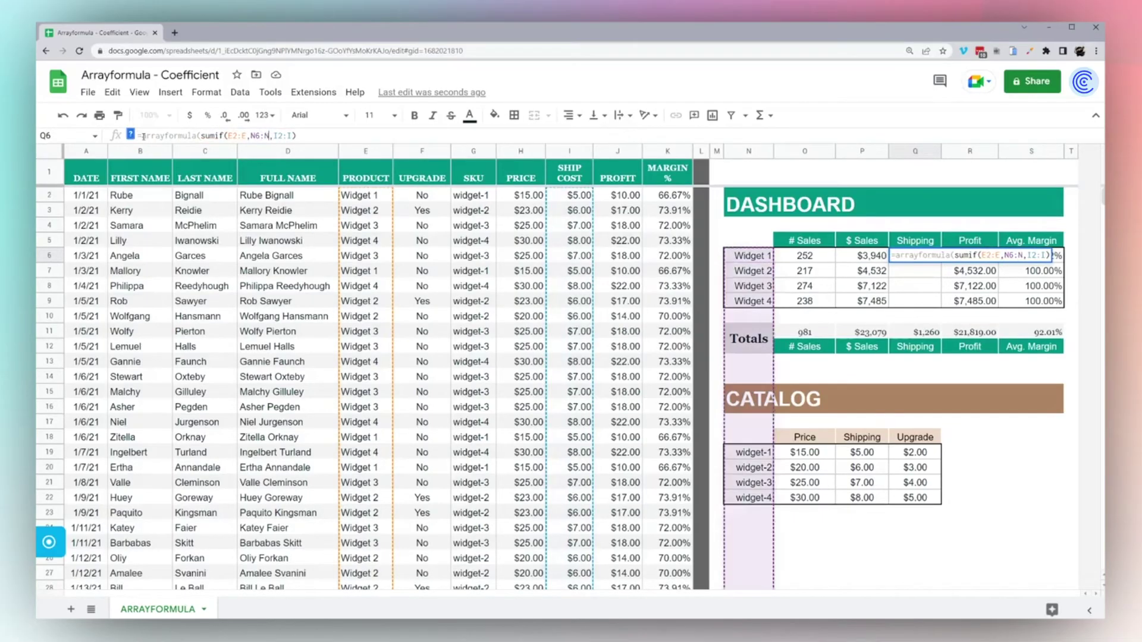
{"action": "type", "text": "9"}
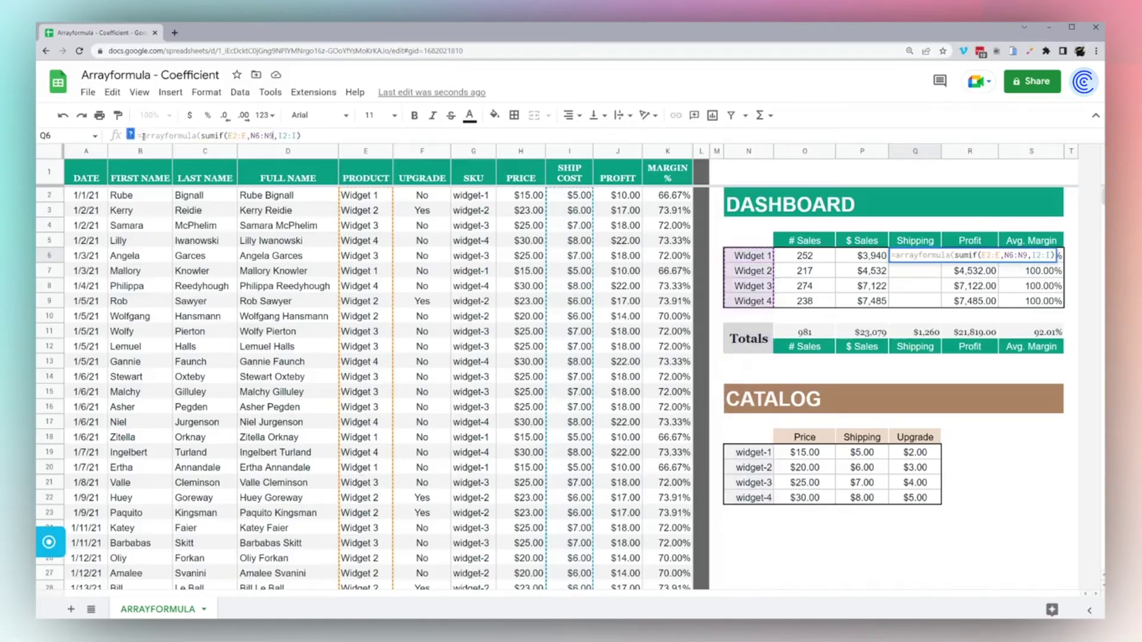
{"action": "key", "text": "Return"}
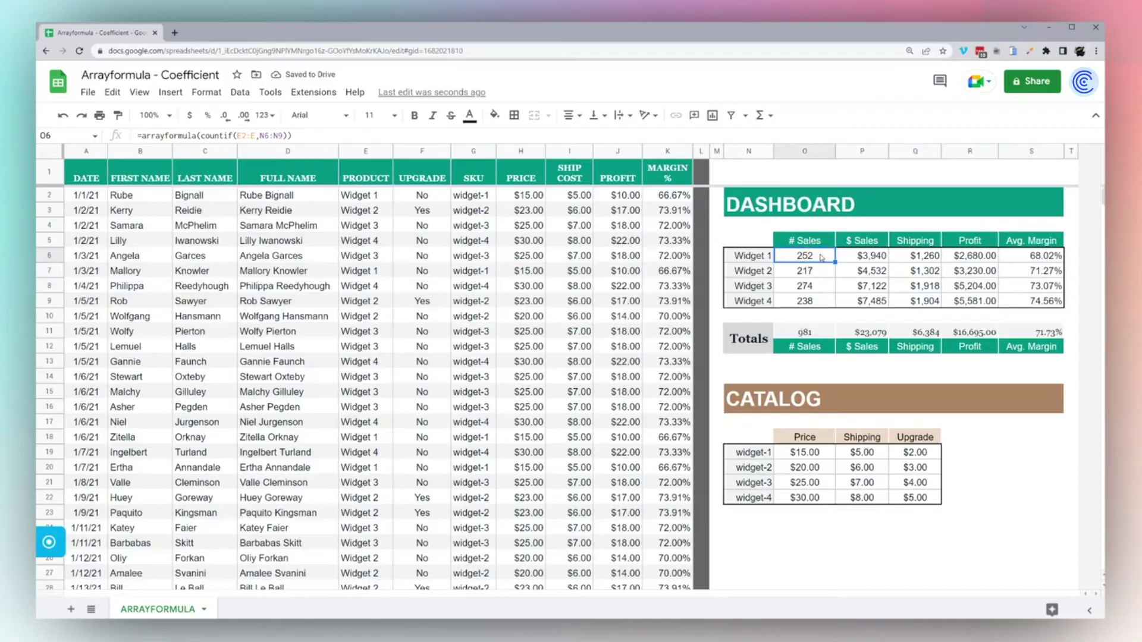
- Review the per-row Profit formulas and clear the Profit cells R7:R9
{"action": "left_click", "coordinate": [861, 256]}
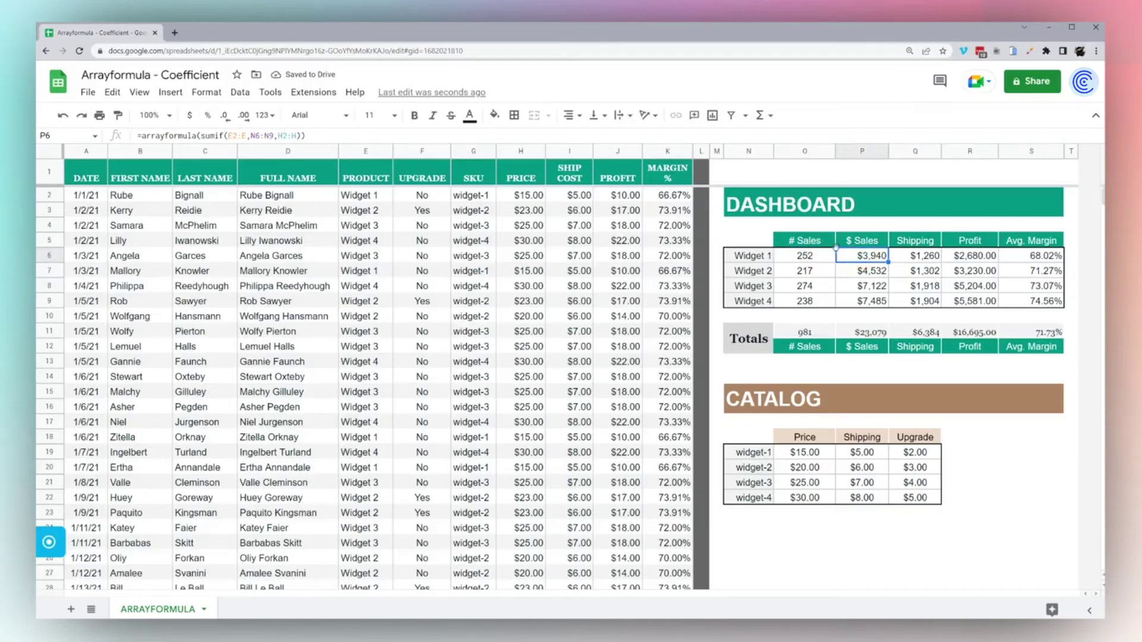
{"action": "left_click", "coordinate": [921, 257]}
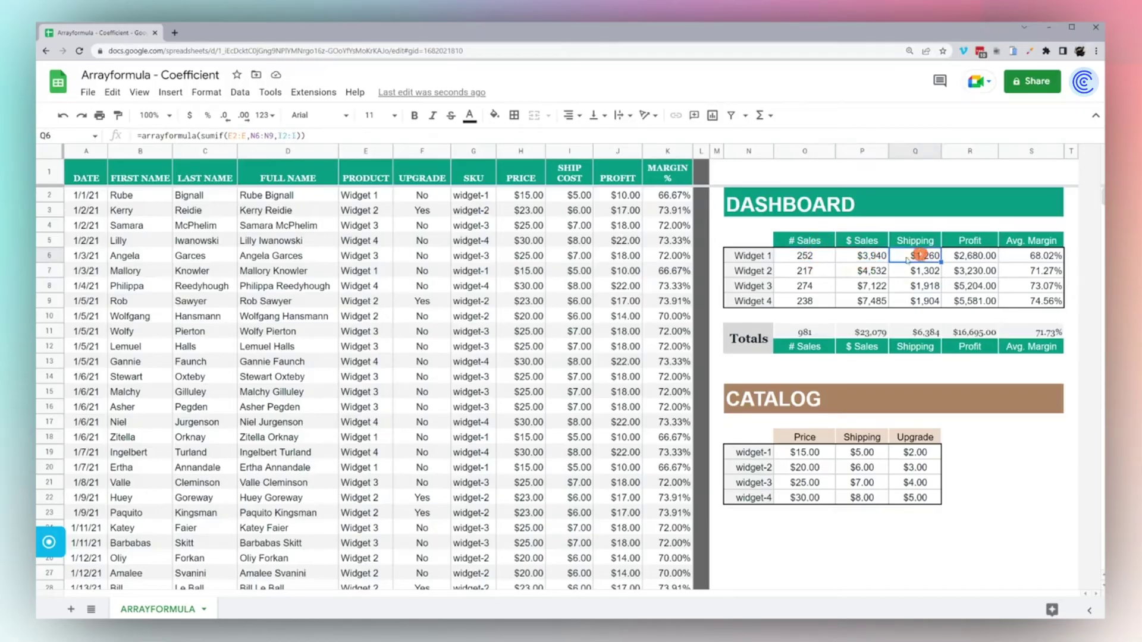
{"action": "left_click", "coordinate": [972, 257]}
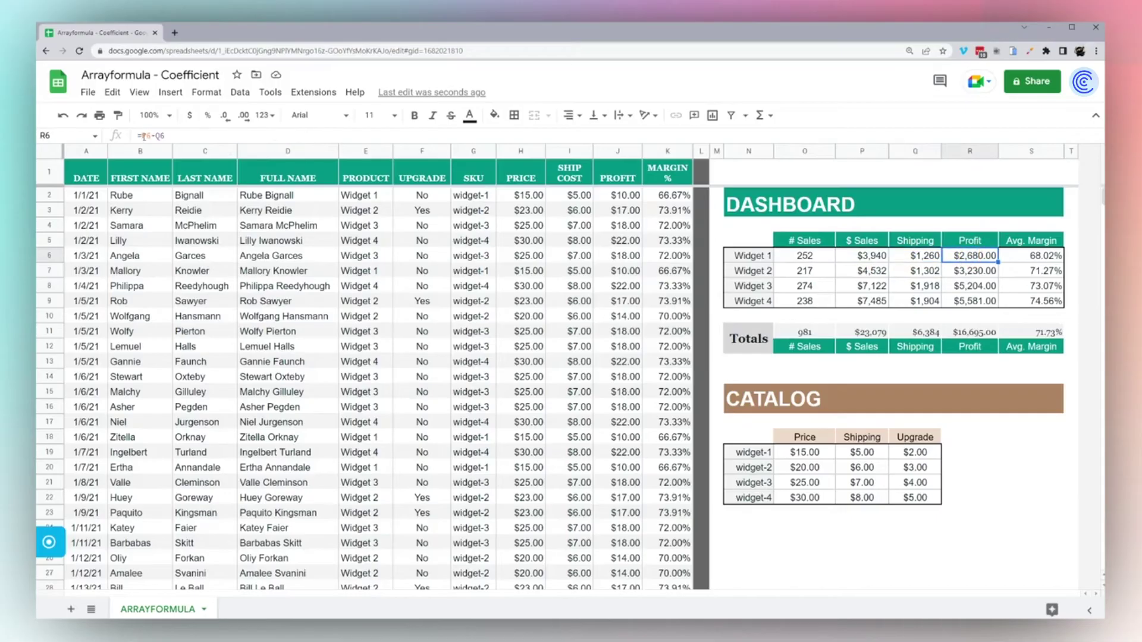
{"action": "left_click", "coordinate": [972, 270]}
{"action": "left_click", "coordinate": [972, 286]}
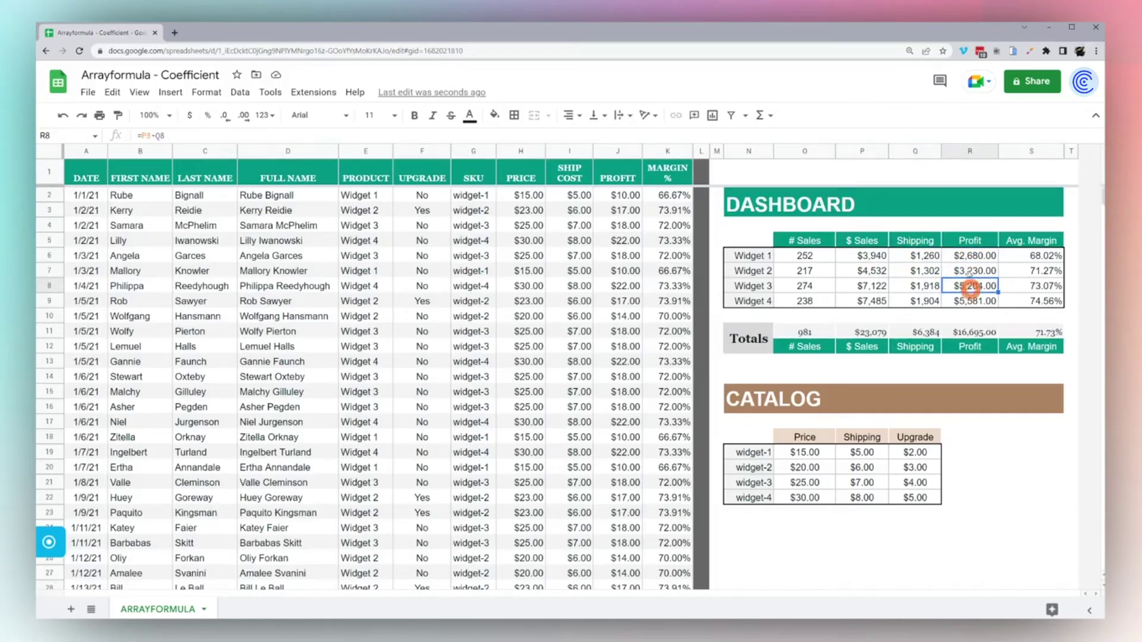
{"action": "left_click_drag", "start_coordinate": [977, 273], "coordinate": [978, 301]}
{"action": "key", "text": "Delete"}
{"action": "left_click", "coordinate": [972, 257]}
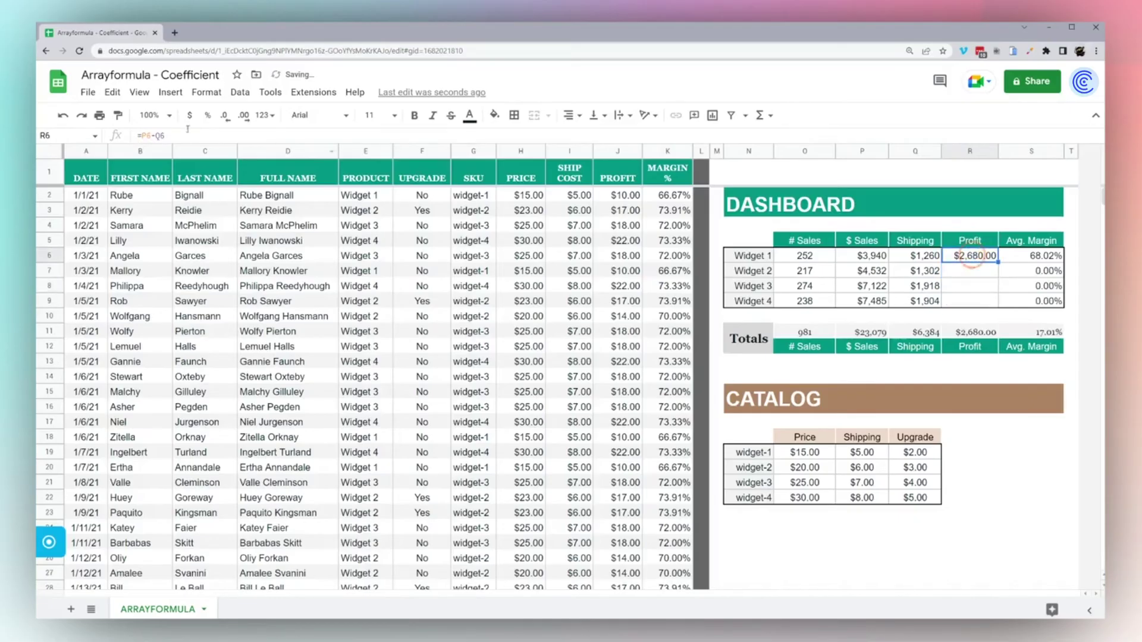
- Rewrite R6 as =arrayformula(P6:P9-Q6:Q9) so Profit fills for all four widgets
{"action": "left_click", "coordinate": [141, 136]}
{"action": "type", "text": "arrayformula("}
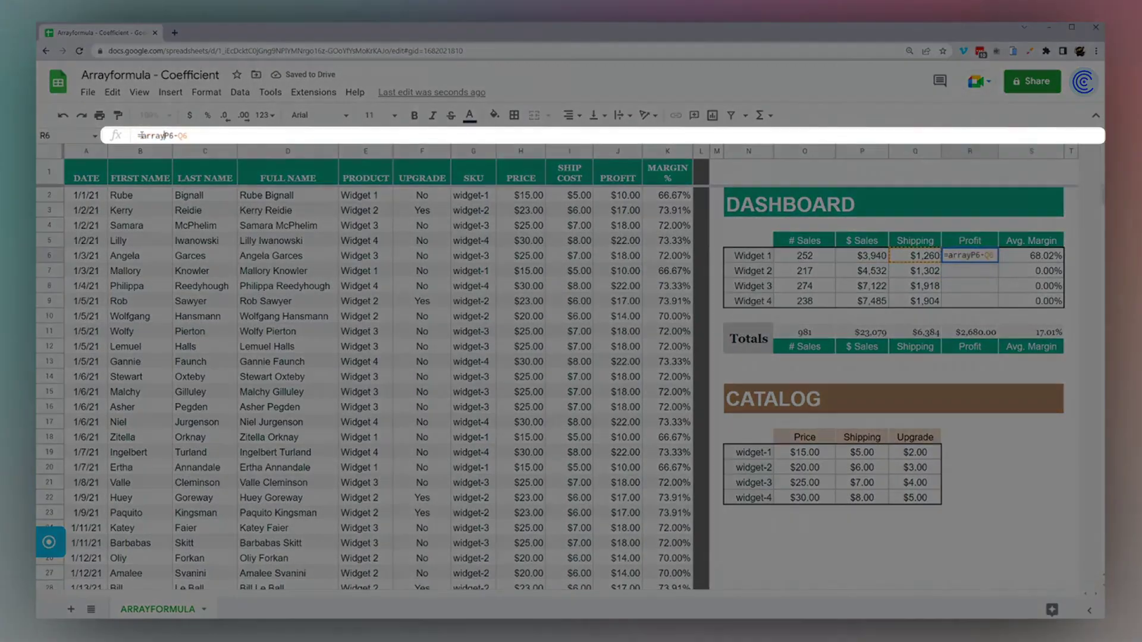
{"action": "key", "text": "Right"}
{"action": "key", "text": "Right"}
{"action": "type", "text": ":P9"}
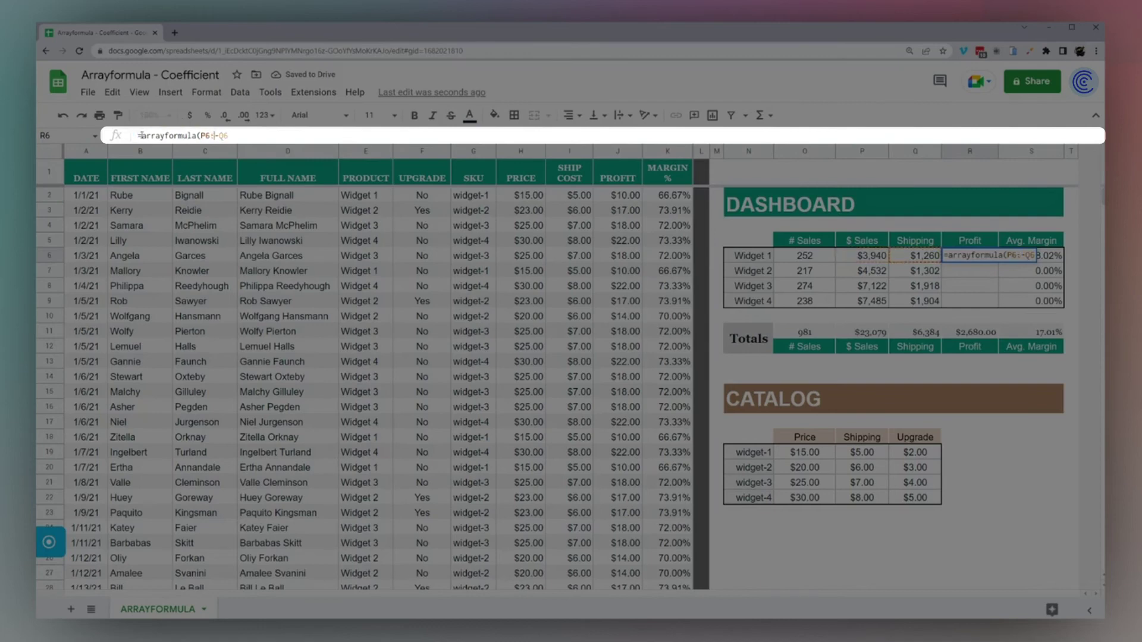
{"action": "key", "text": "End"}
{"action": "type", "text": ":Q9)"}
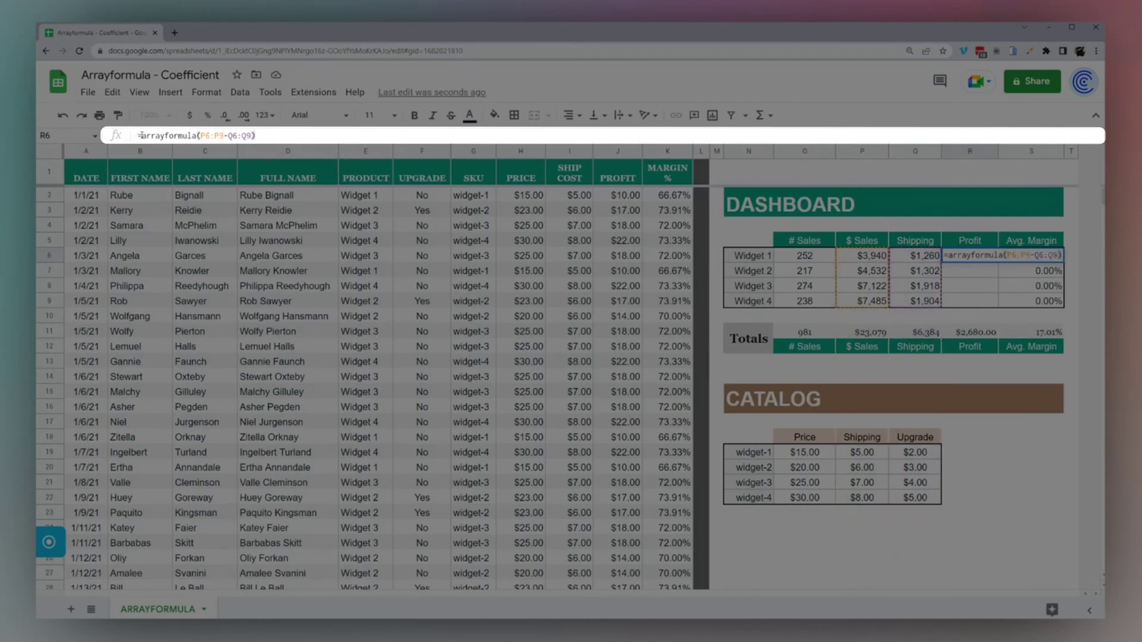
{"action": "key", "text": "Return"}
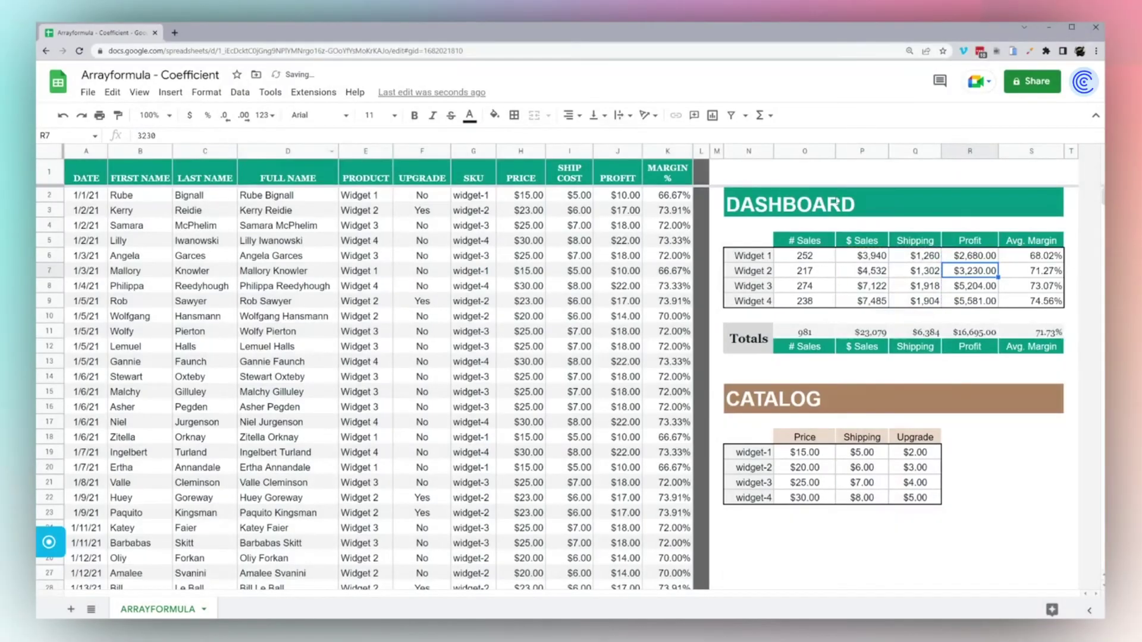
- Clear the Avg. Margin values in S7:S9 for Widgets 2 to 4
{"action": "key", "text": "Right"}
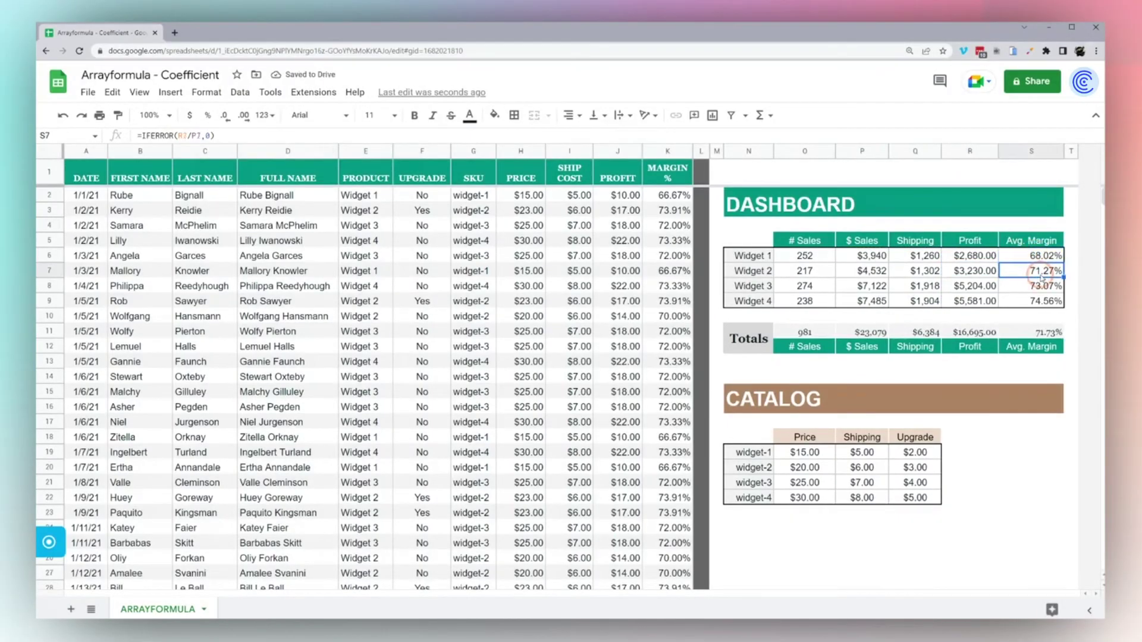
{"action": "key", "text": "Delete"}
{"action": "key", "text": "Down"}
{"action": "key", "text": "Delete"}
{"action": "key", "text": "Down"}
{"action": "key", "text": "Delete"}
{"action": "key", "text": "Up"}
{"action": "key", "text": "Up"}
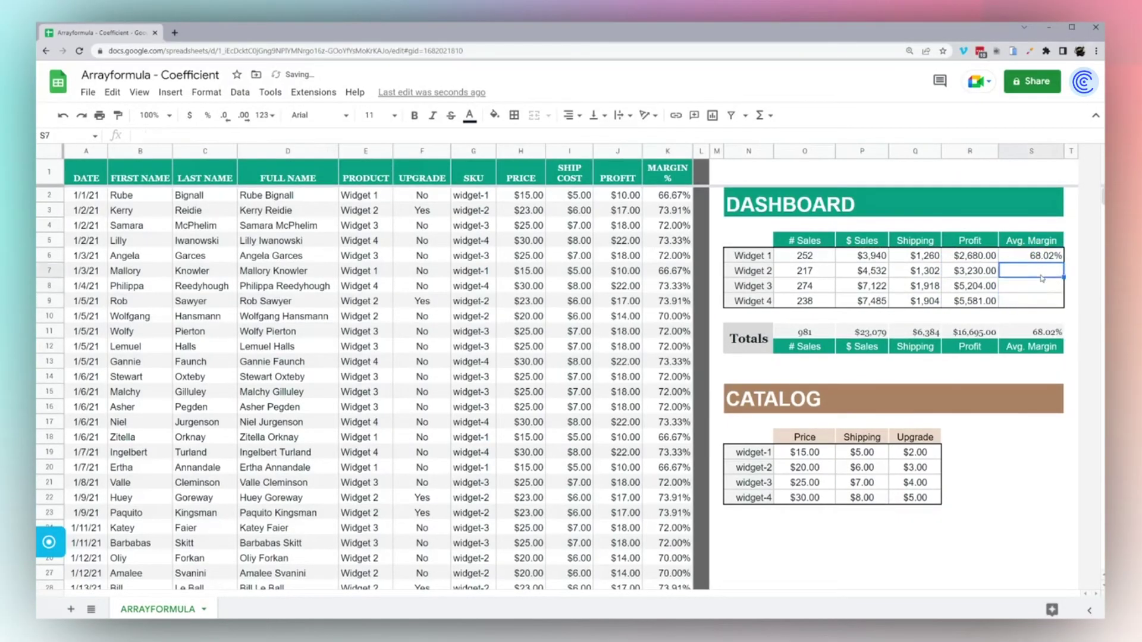
{"action": "key", "text": "Up"}
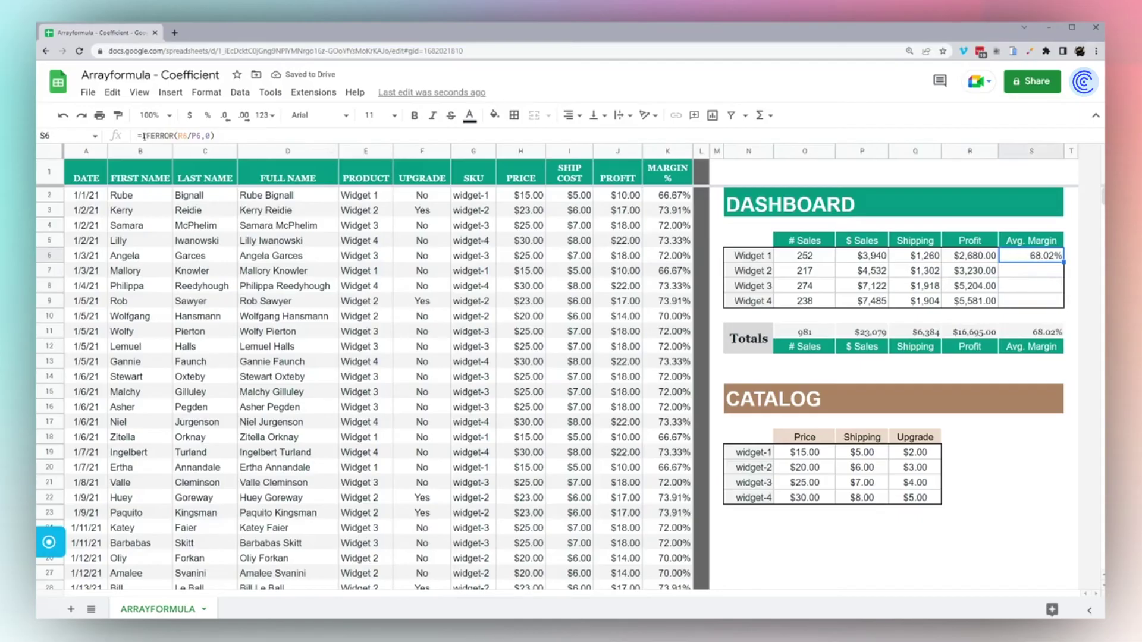
- Rewrite S6 as =arrayformula(IFERROR(R6:R9/P6:P9,0)) to fill every widget's margin
{"action": "left_click_drag", "start_coordinate": [143, 136], "coordinate": [171, 135]}
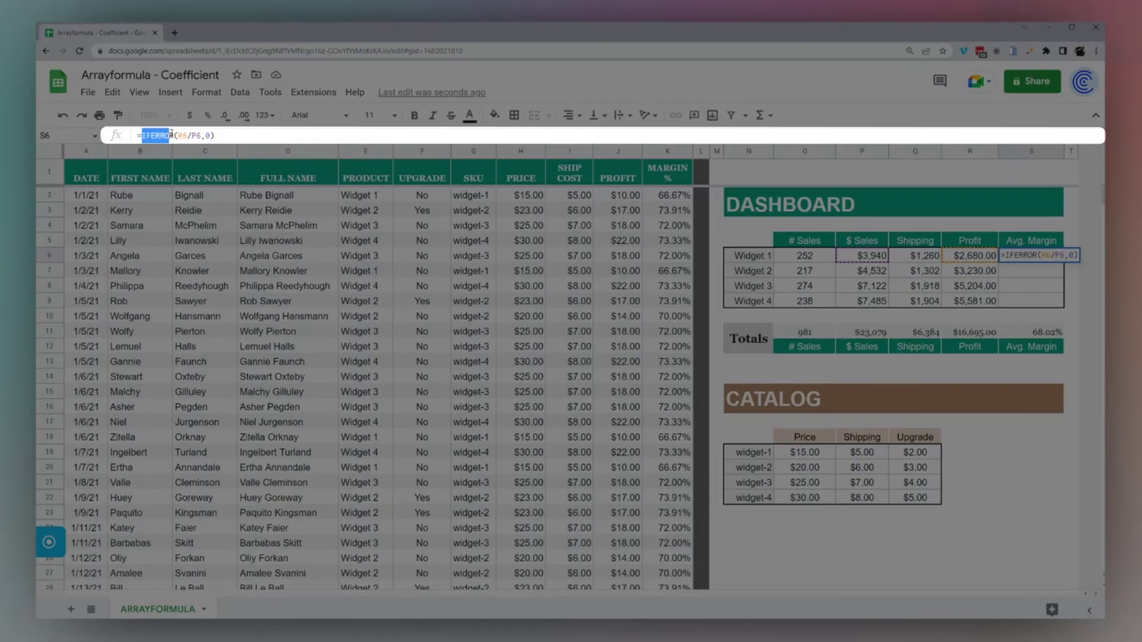
{"action": "left_click", "coordinate": [171, 135]}
{"action": "type", "text": "arrayform"}
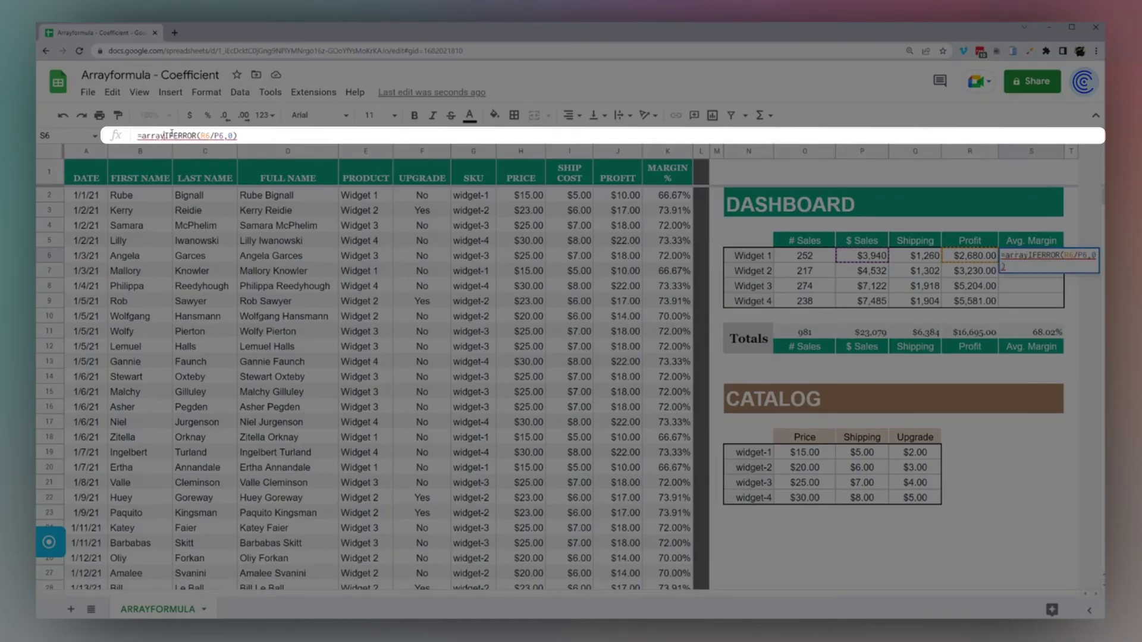
{"action": "type", "text": "ula("}
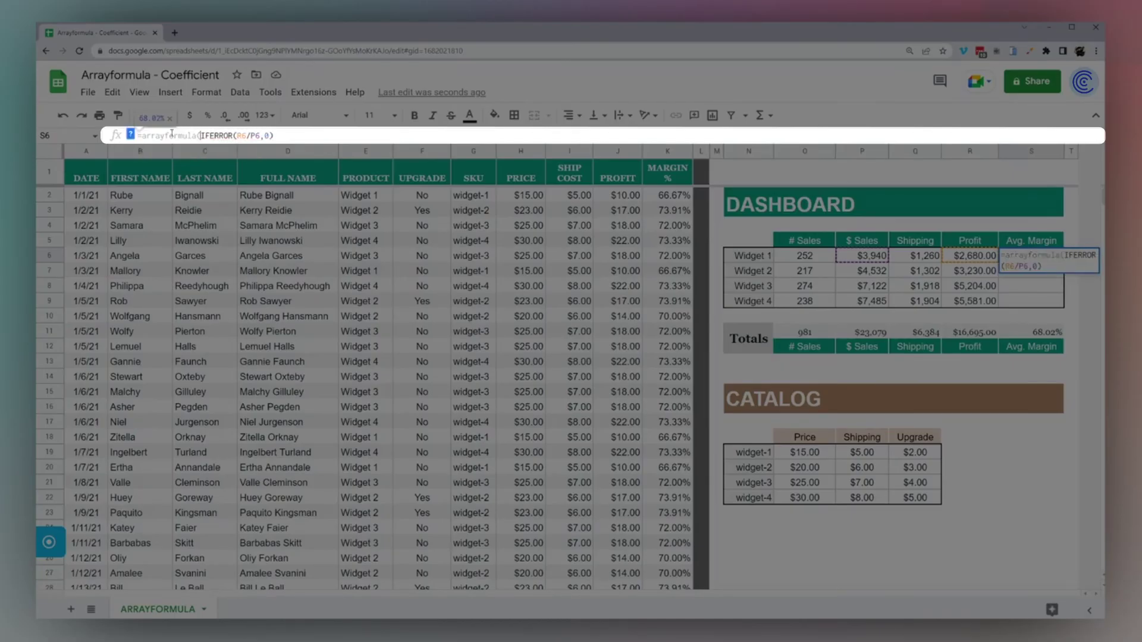
{"action": "key", "text": "End"}
{"action": "type", "text": ":R9/P6"}
{"action": "type", "text": ":P9"}
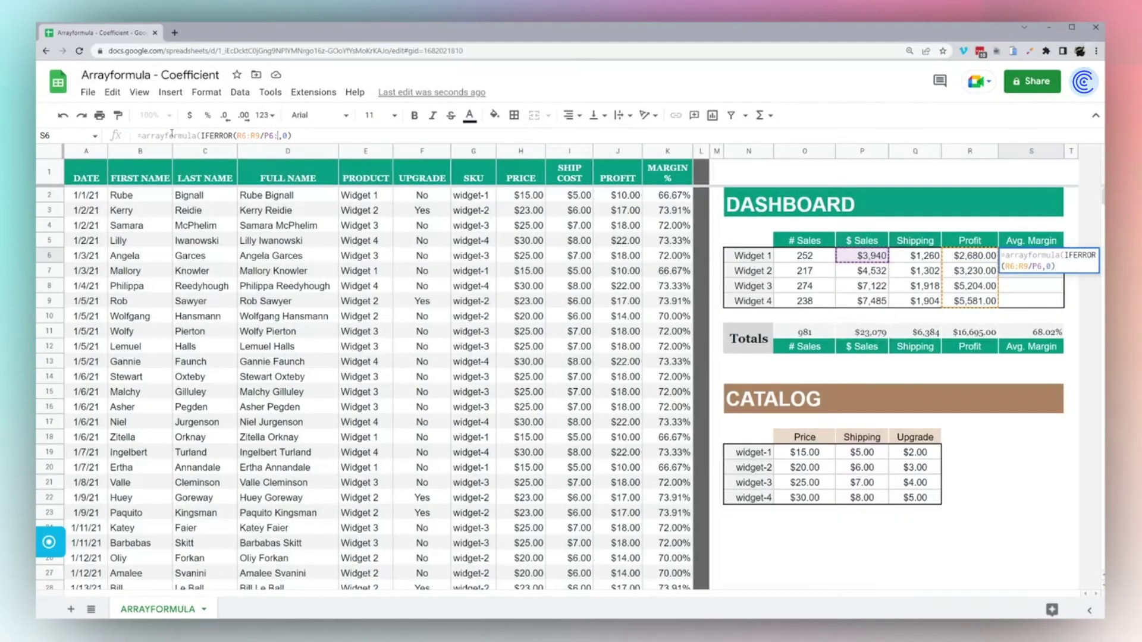
{"action": "key", "text": "End"}
{"action": "type", "text": ")"}
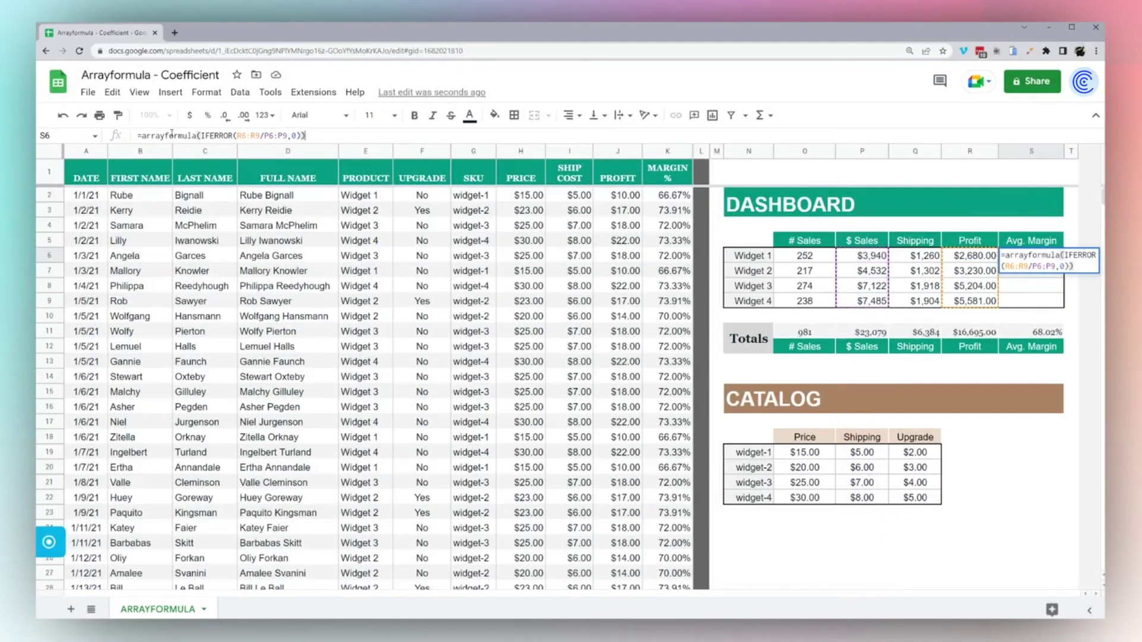
{"action": "key", "text": "Return"}
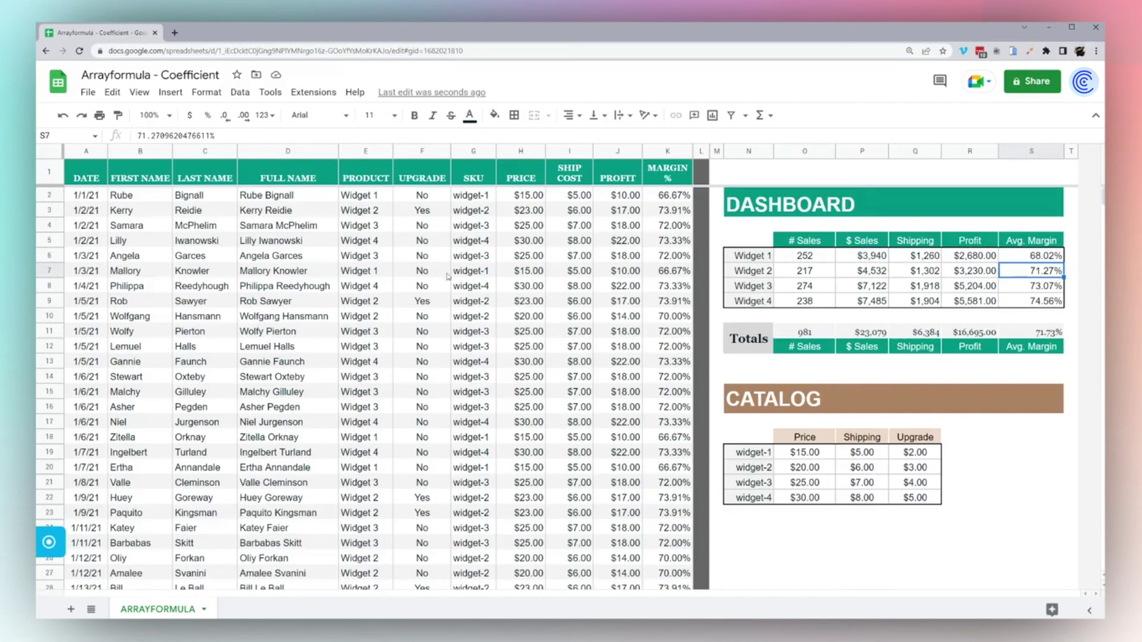
{"action": "left_click", "coordinate": [820, 256]}
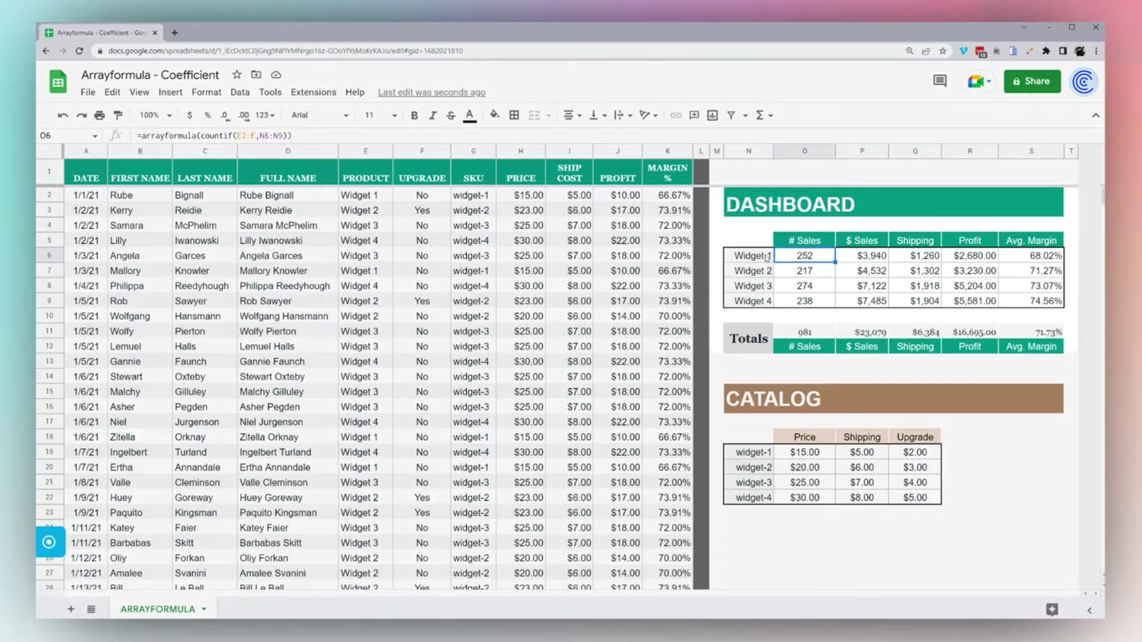
{"action": "left_click_drag", "start_coordinate": [750, 256], "coordinate": [1031, 301]}
{"action": "left_click", "coordinate": [767, 257]}
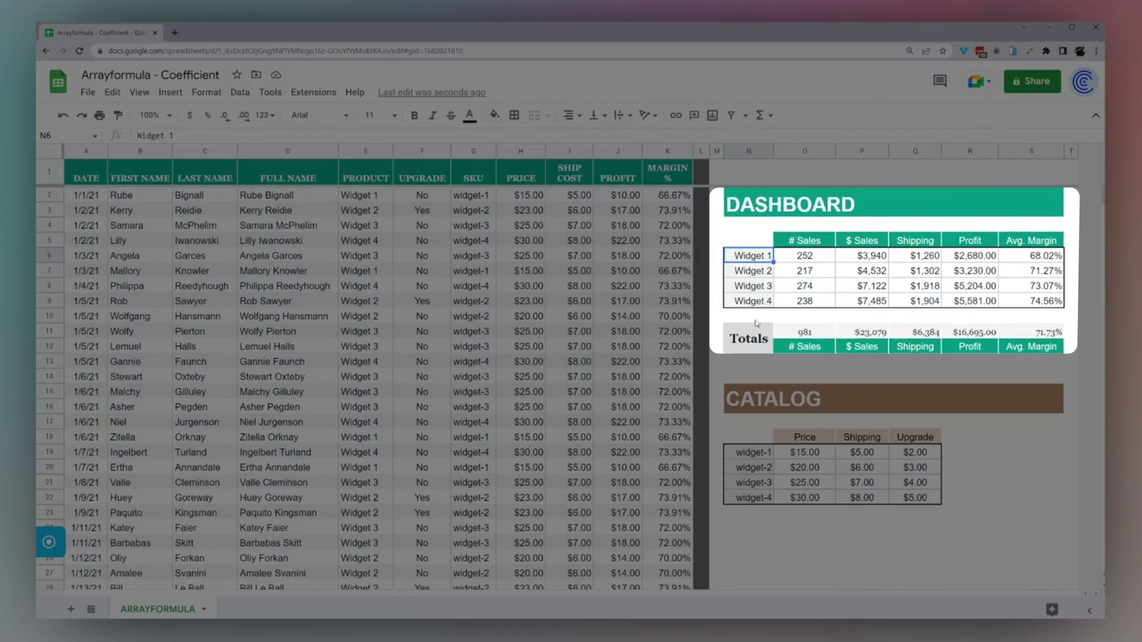
{"action": "left_click", "coordinate": [803, 260]}
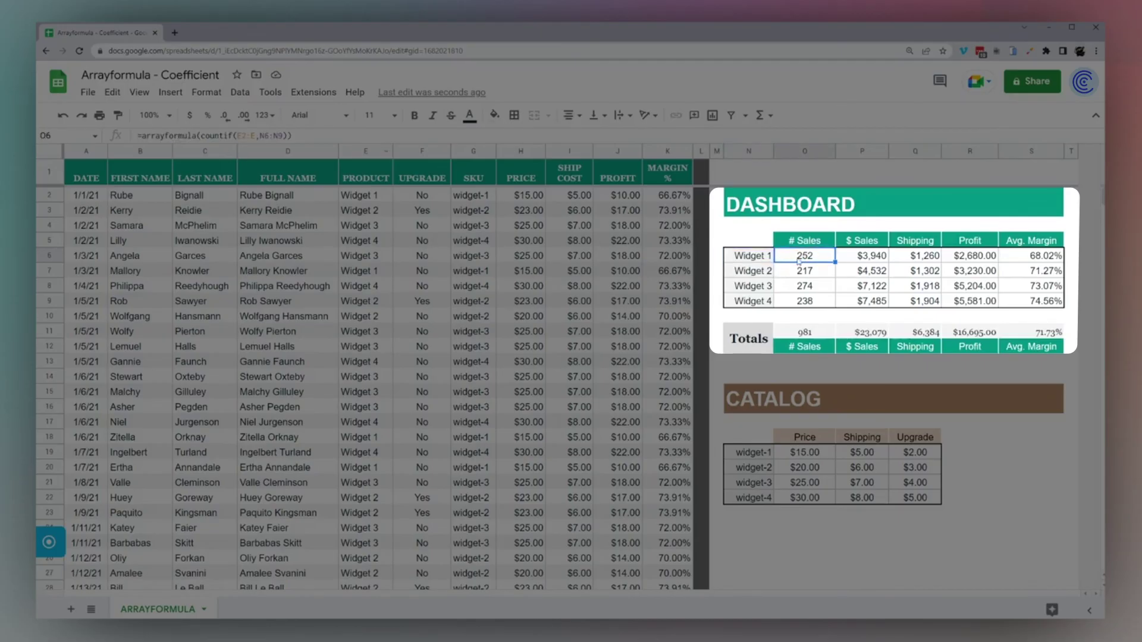
{"action": "left_click", "coordinate": [746, 243]}
{"action": "key", "text": "ctrl+a"}
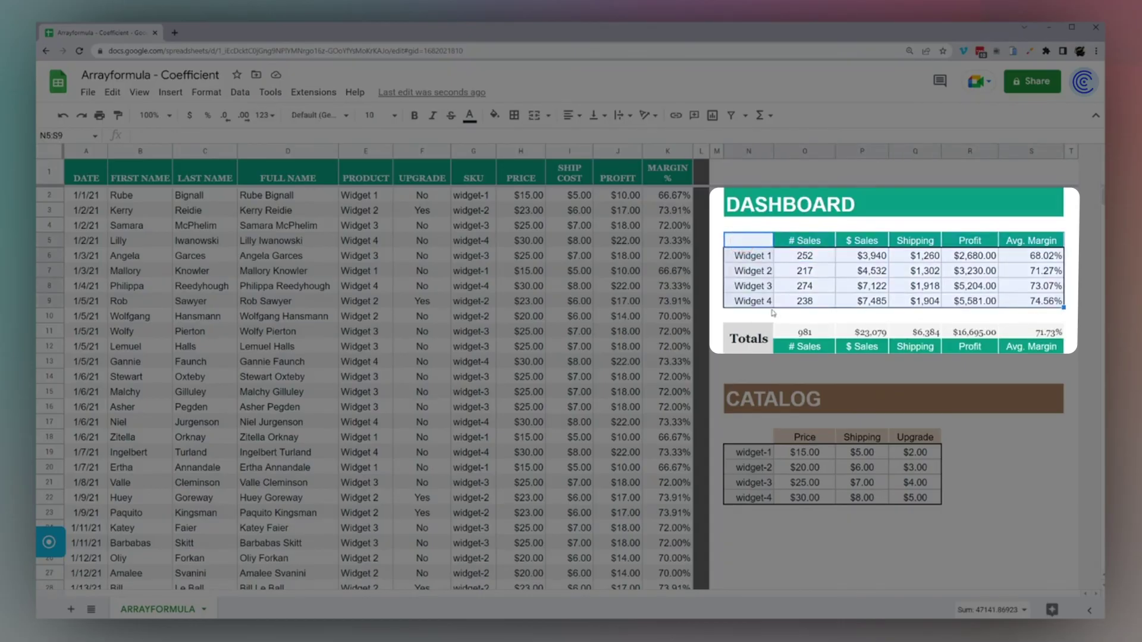
{"action": "left_click", "coordinate": [762, 258]}
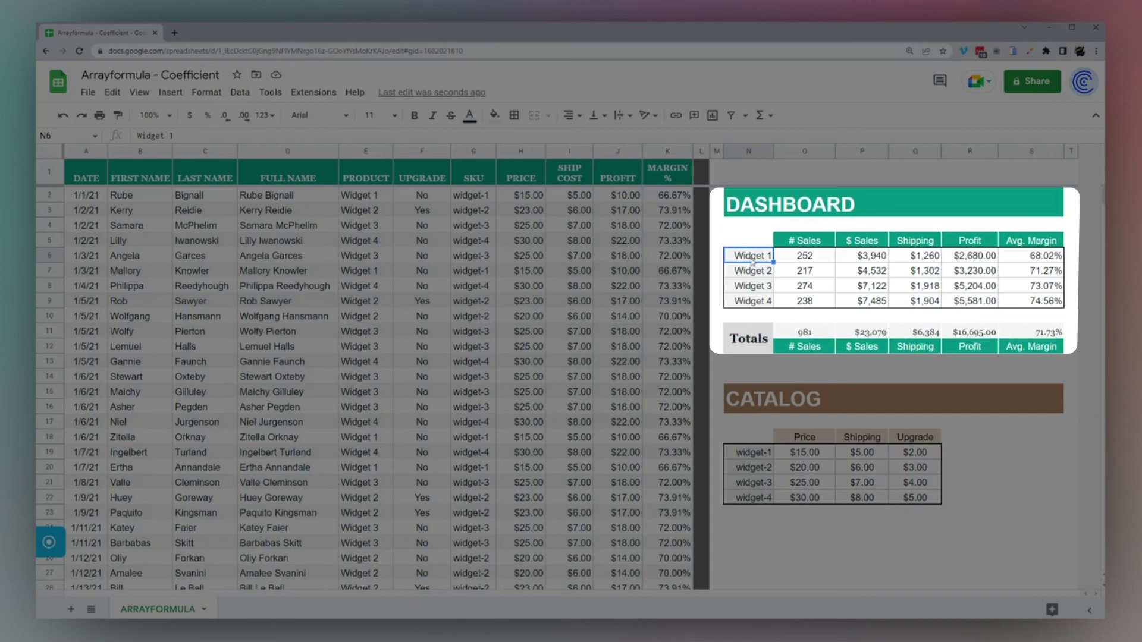
{"action": "left_click", "coordinate": [804, 256]}
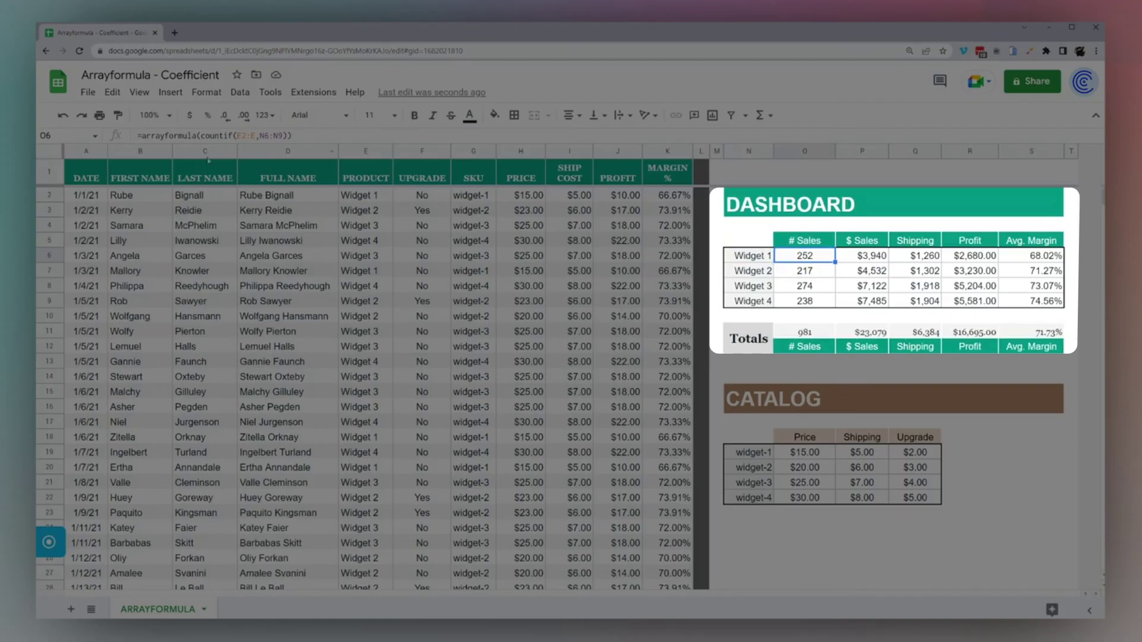